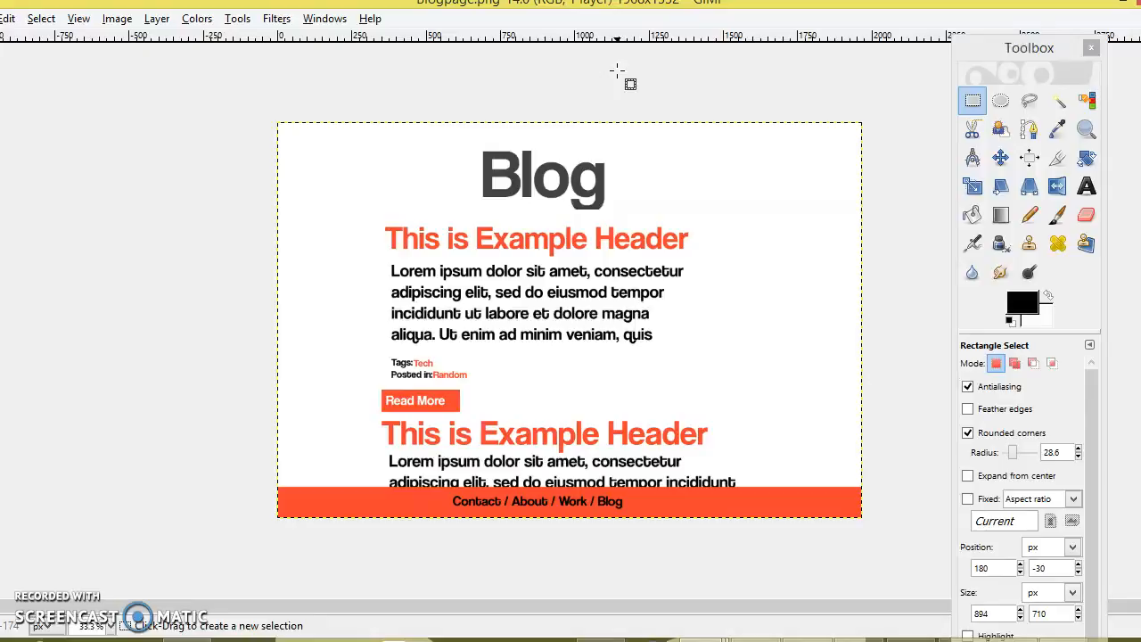
Create a new 2000 × 2000 pixel image and maximize its window
left_click(0, 19)
left_click(9, 39)
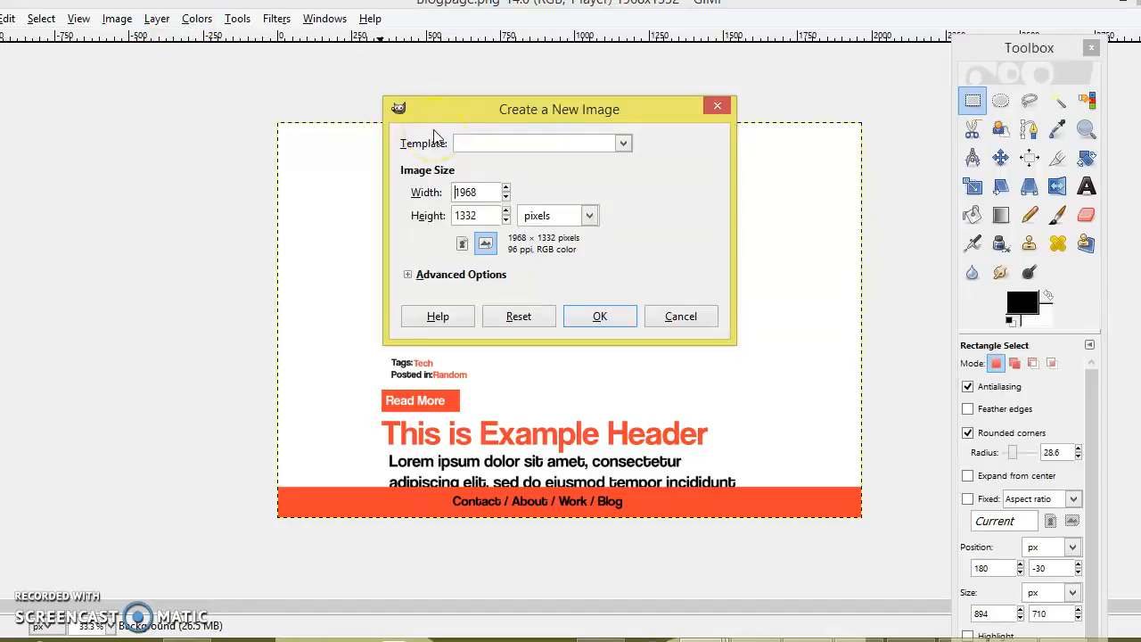
double_click(486, 191)
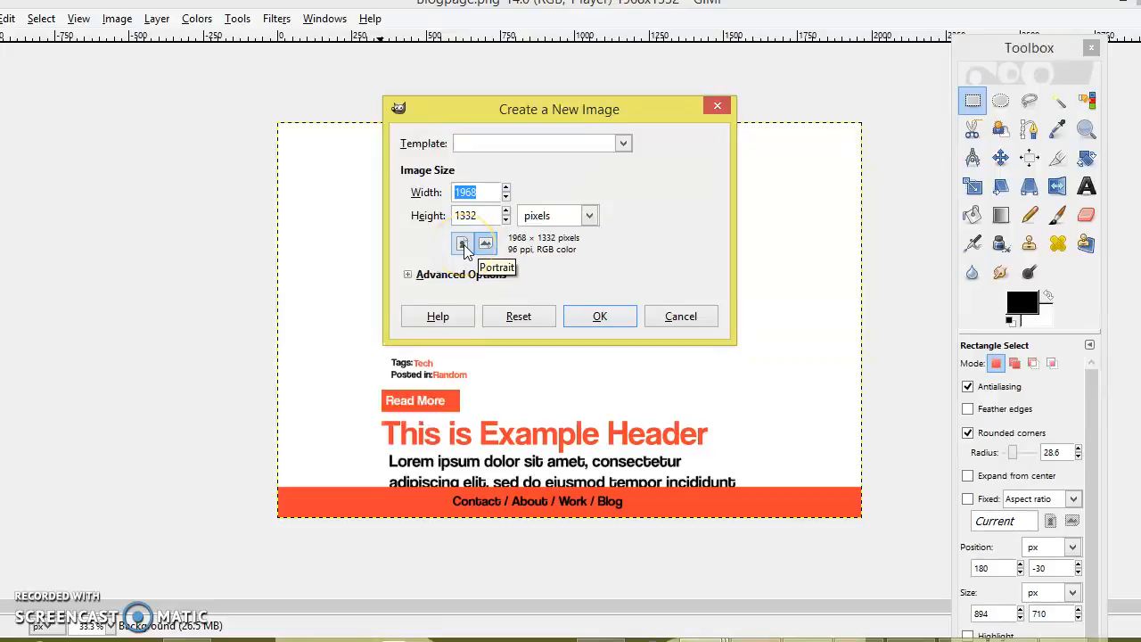
type("2")
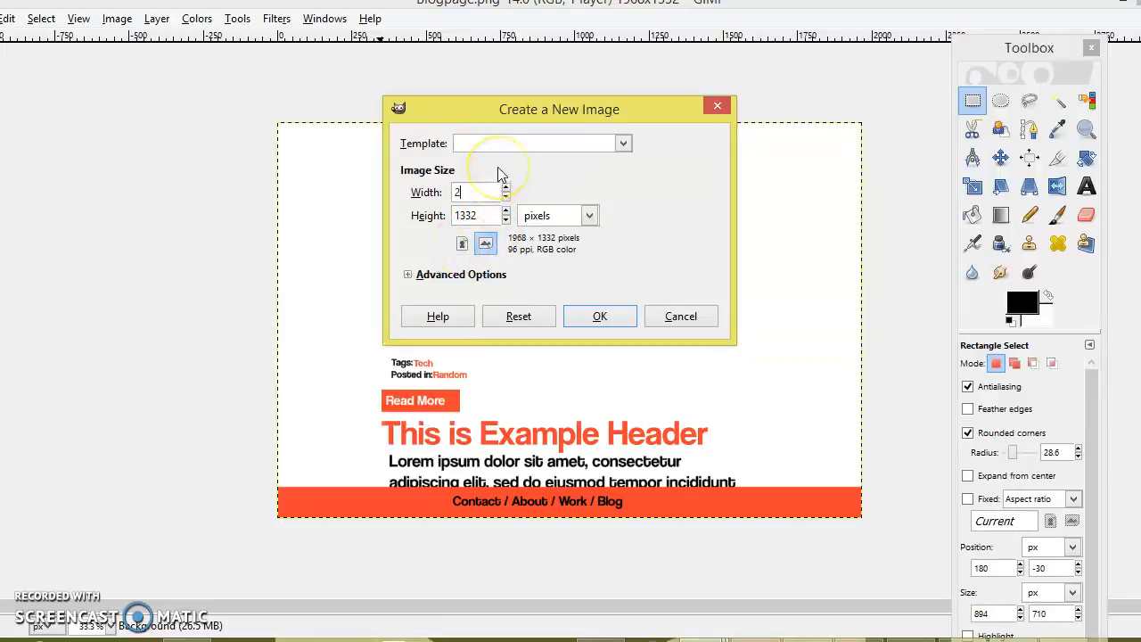
type("000")
key("Tab")
type("2000")
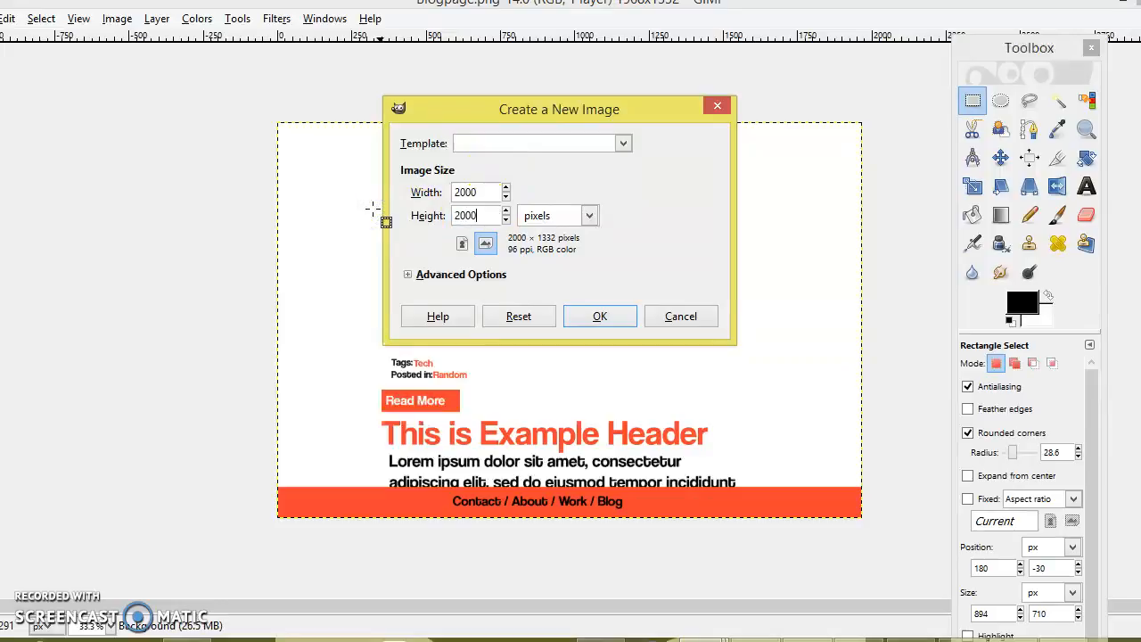
key("Return")
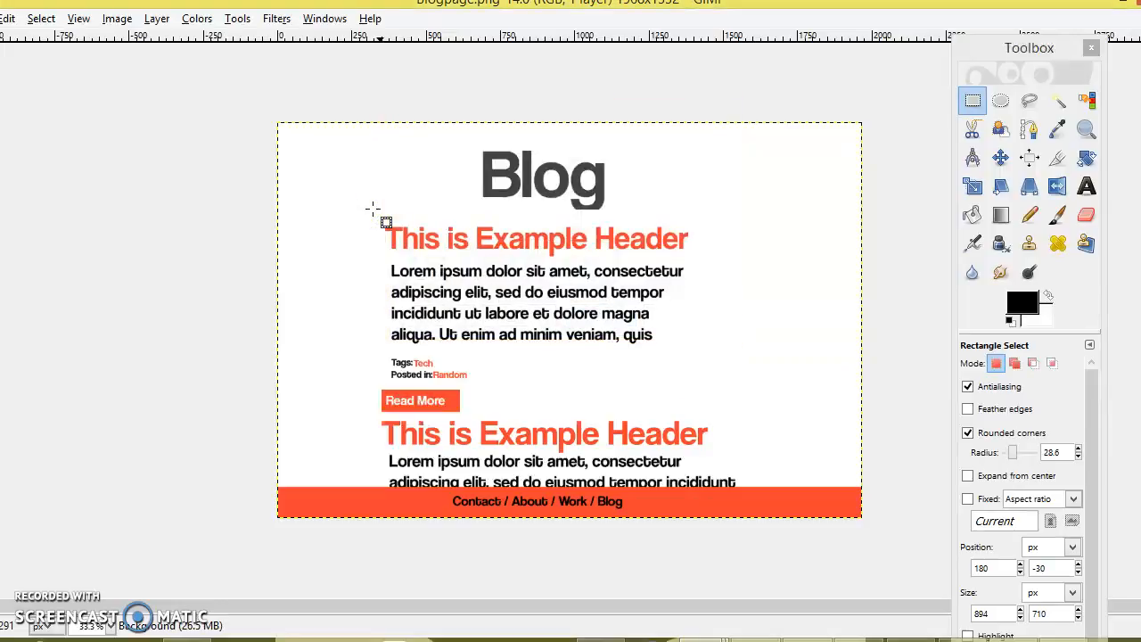
left_click(516, 103)
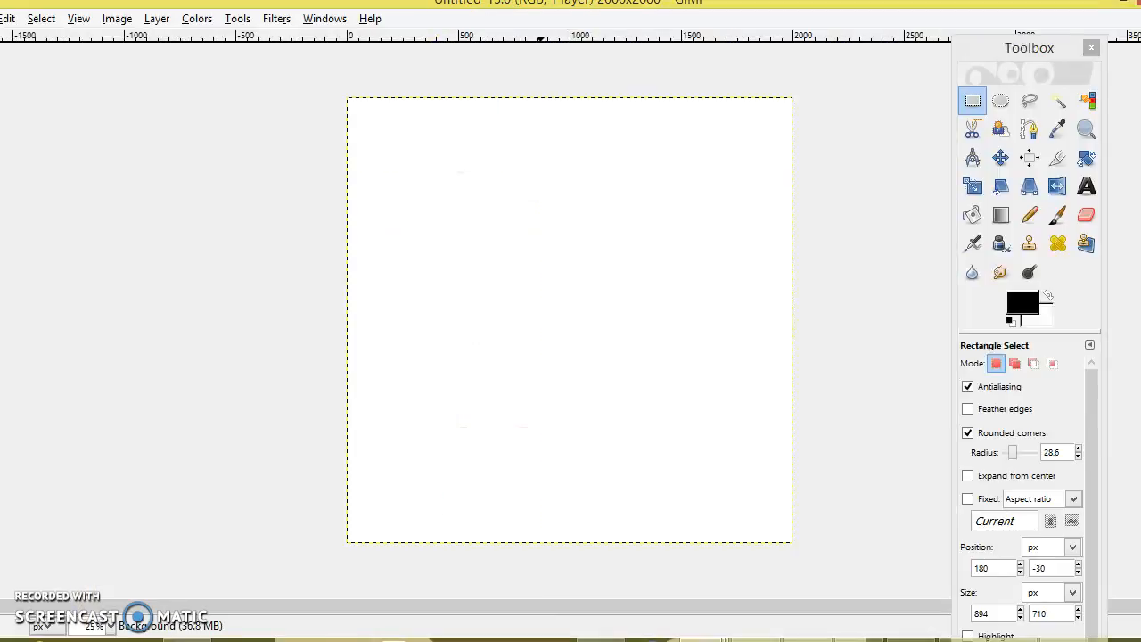
left_click(1124, 3)
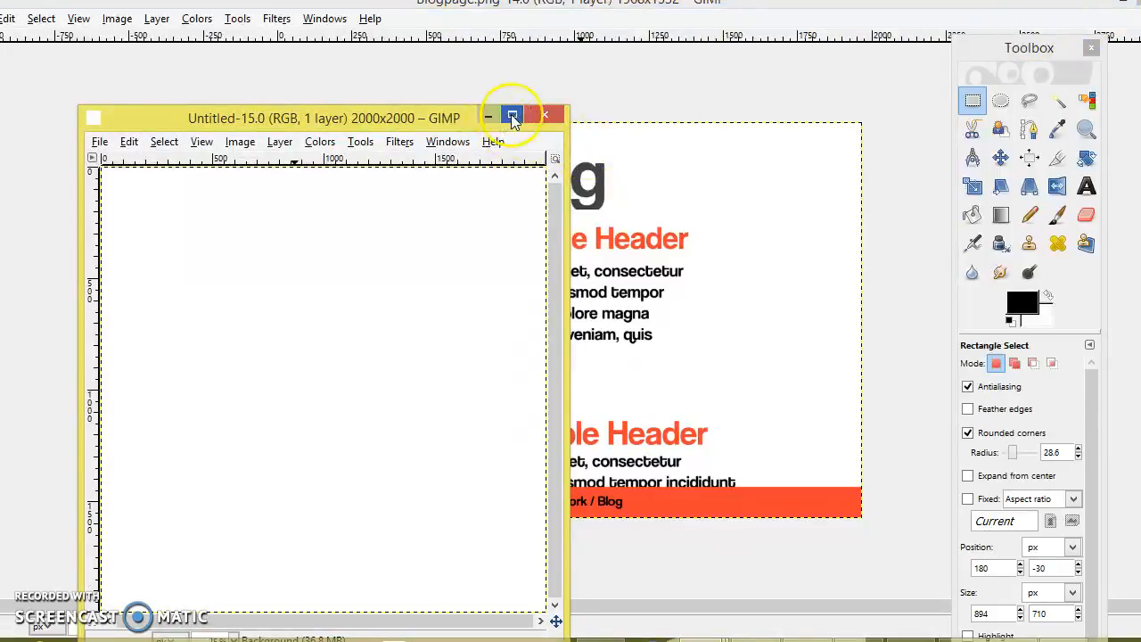
left_click(513, 116)
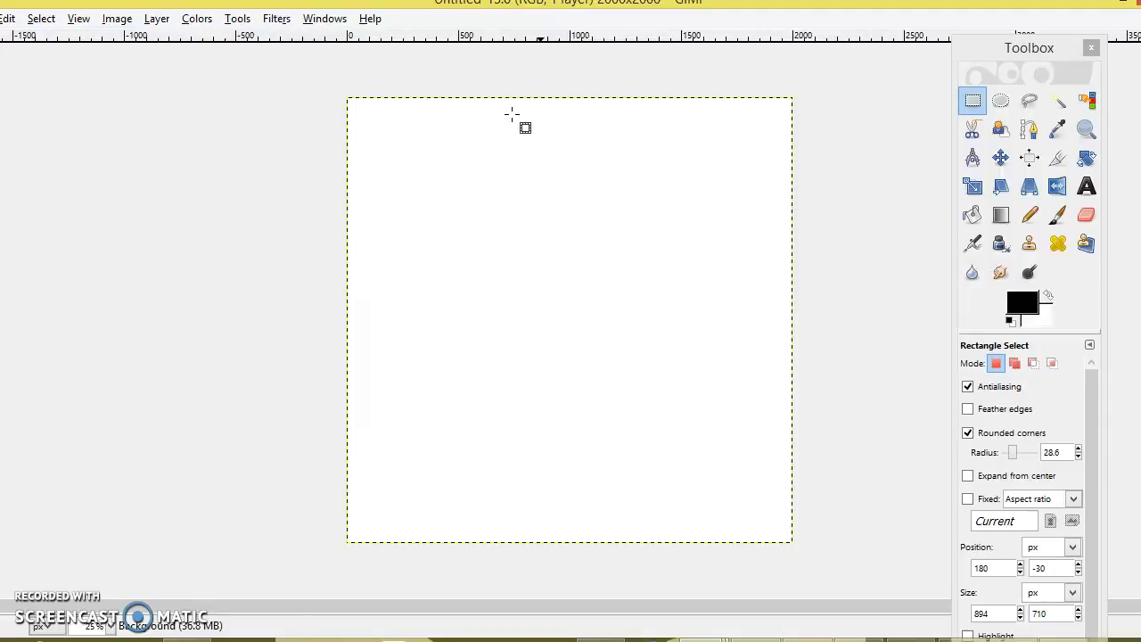
left_click(971, 99)
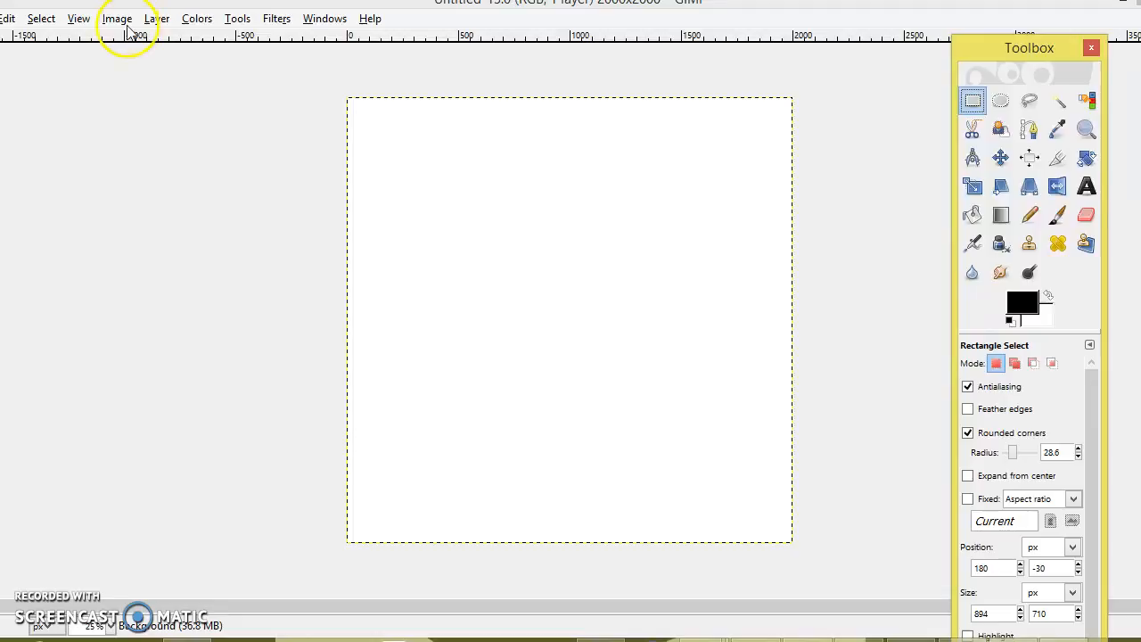
left_click(237, 19)
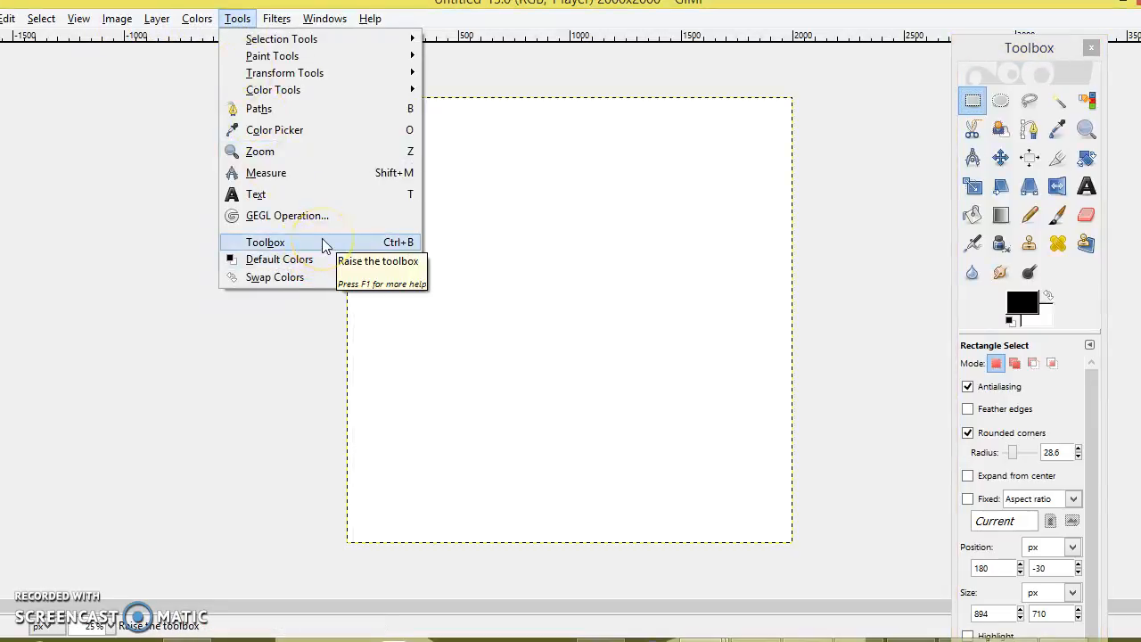
Draw a 1832 × 1368 rectangle selection with corners rounded to radius 75, feather left off
left_click(987, 109)
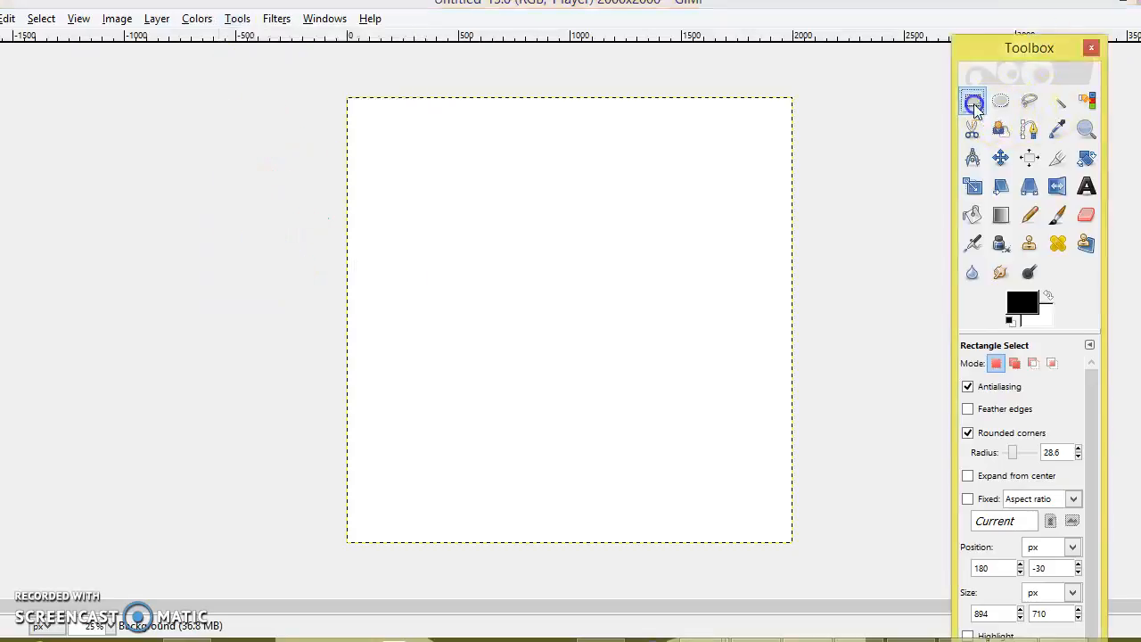
left_click_drag(370, 134, 779, 437)
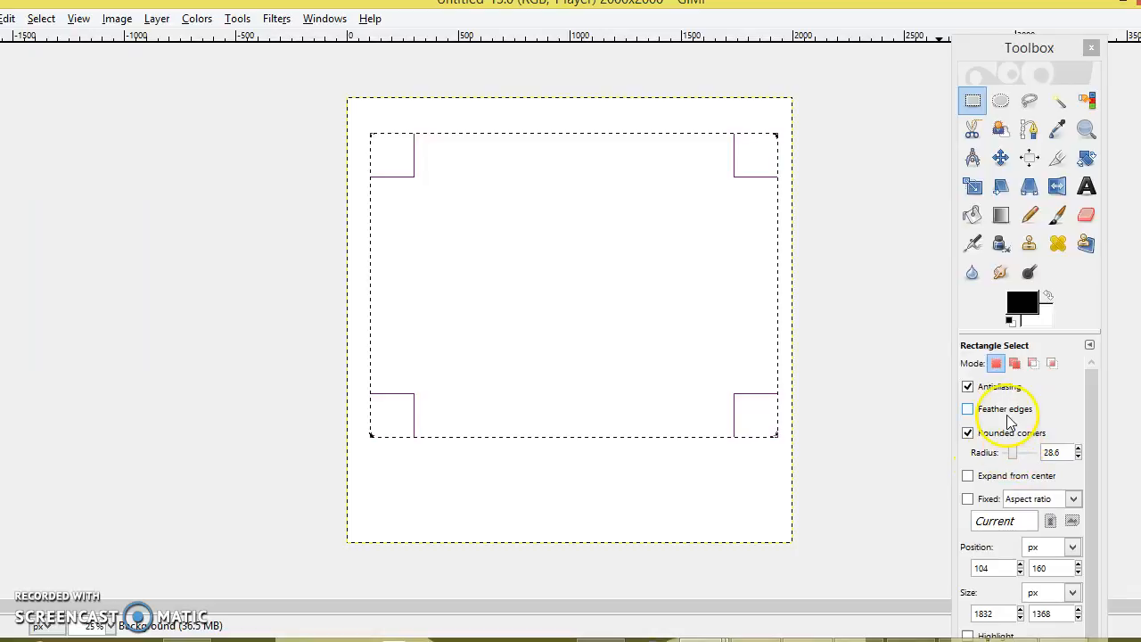
left_click_drag(1012, 451, 1026, 452)
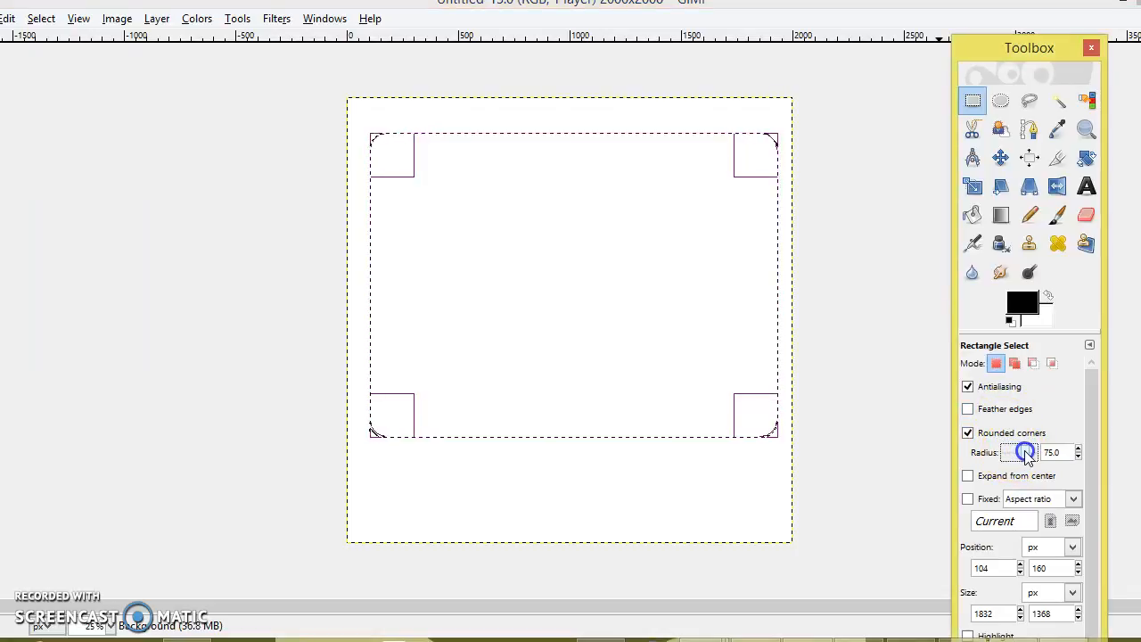
left_click(968, 410)
left_click(968, 410)
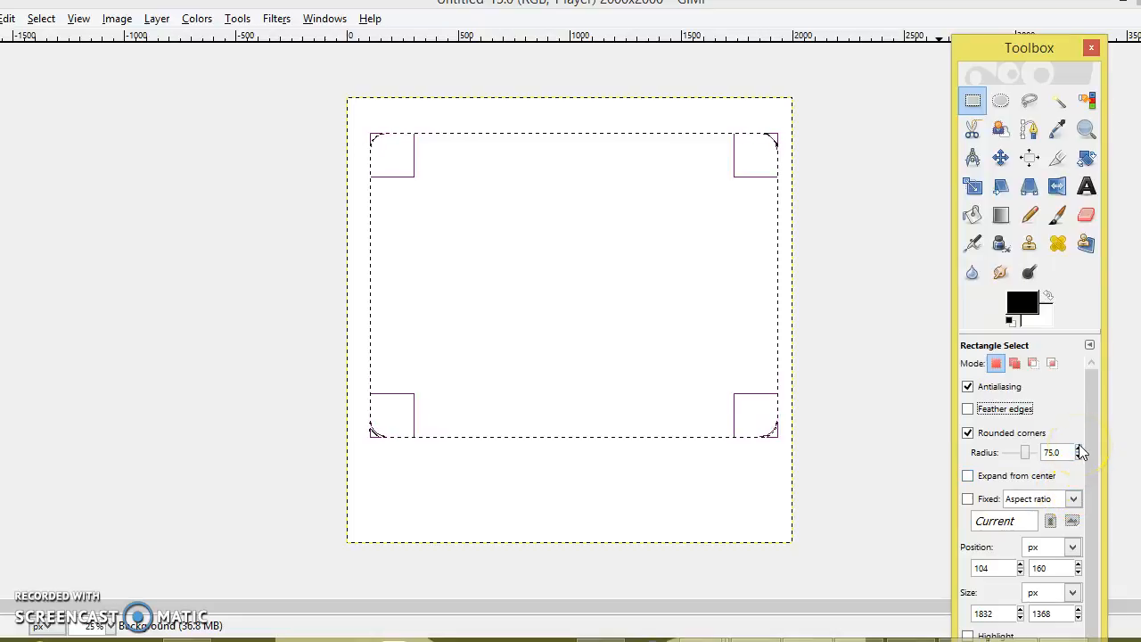
Stroke the rounded selection with a 10 px solid black line
right_click(591, 295)
mouse_move(628, 334)
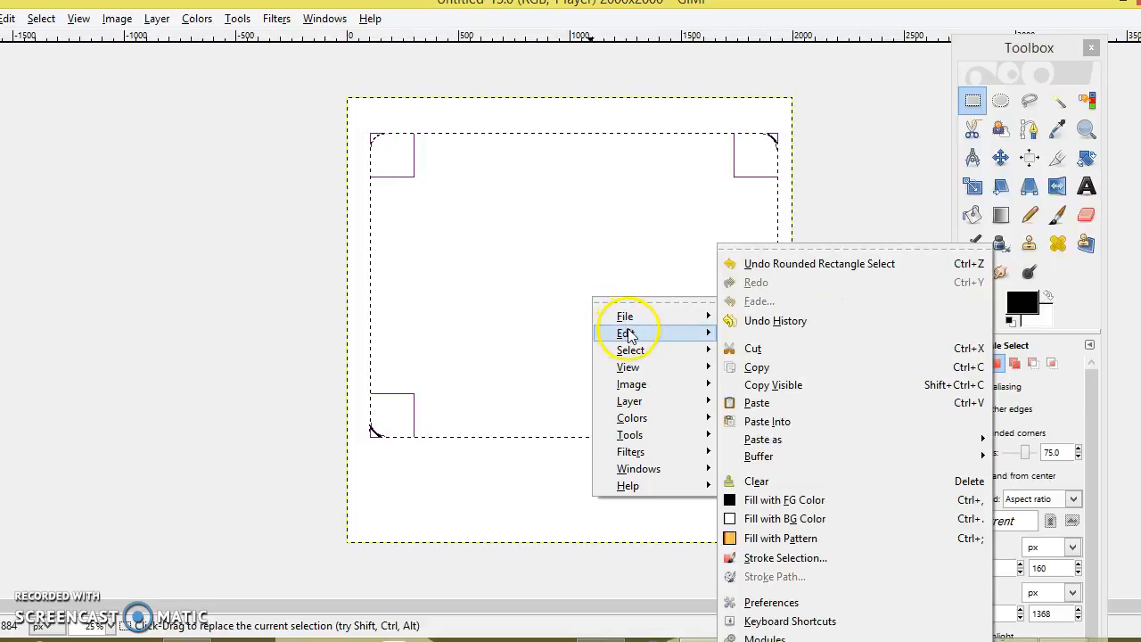
left_click(776, 558)
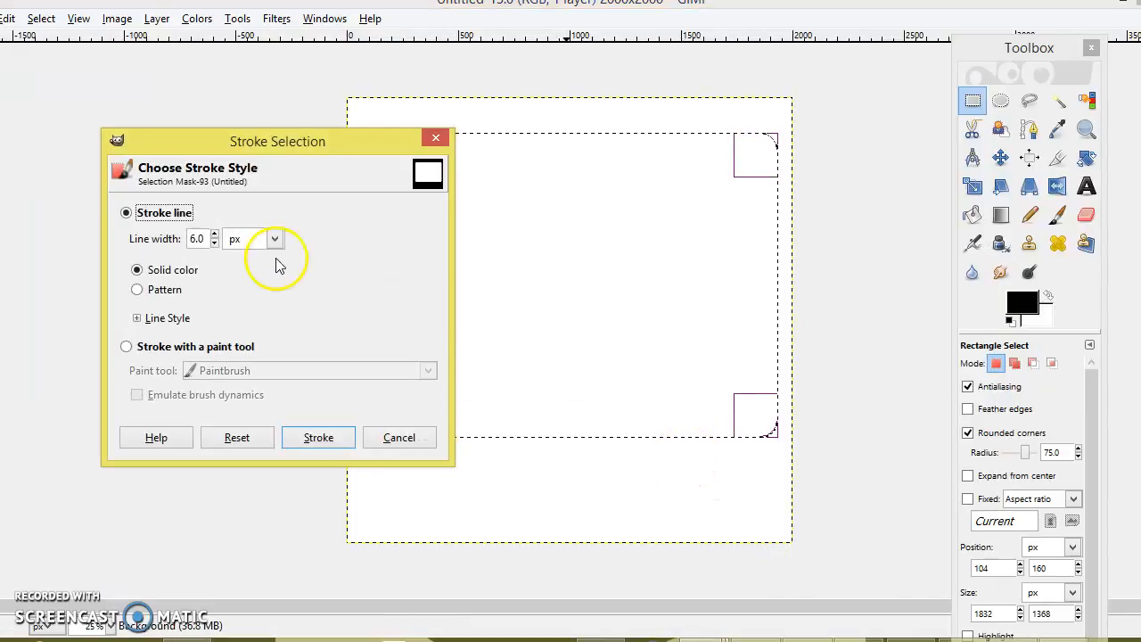
left_click(216, 243)
left_click(216, 234)
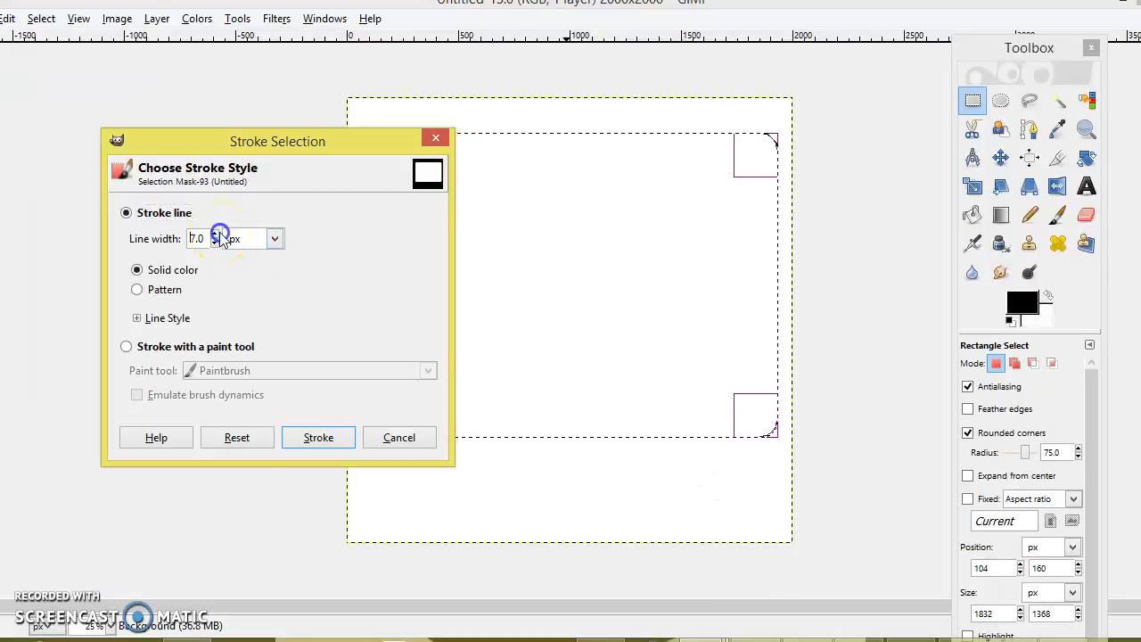
left_click(215, 234)
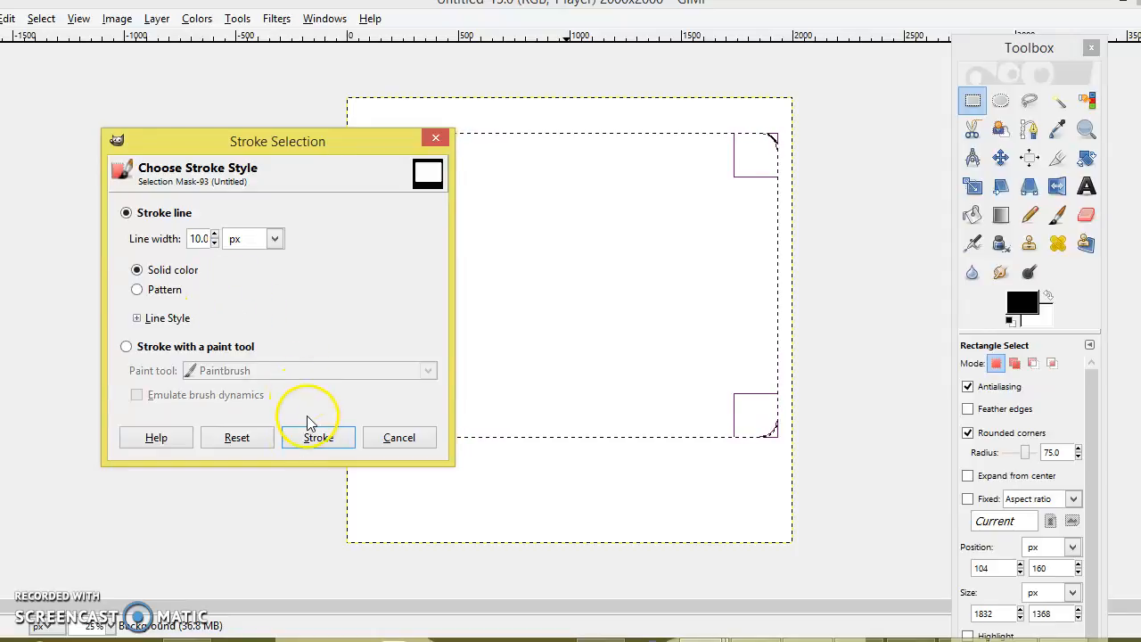
left_click(314, 440)
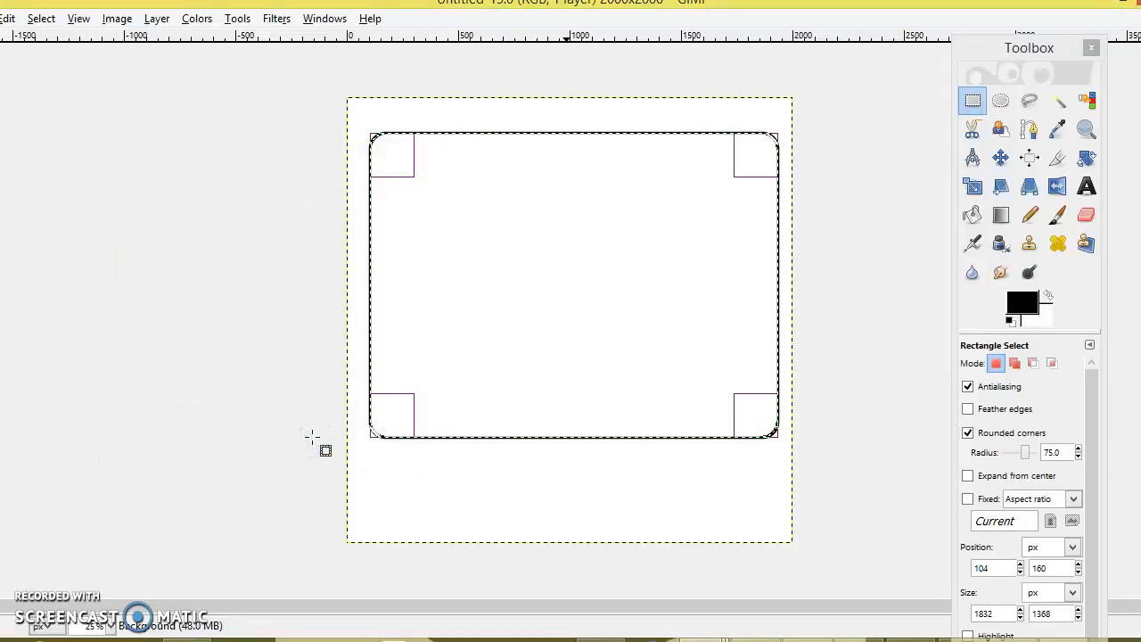
Drop the selection and add an alpha channel to the layer for transparency
left_click(41, 19)
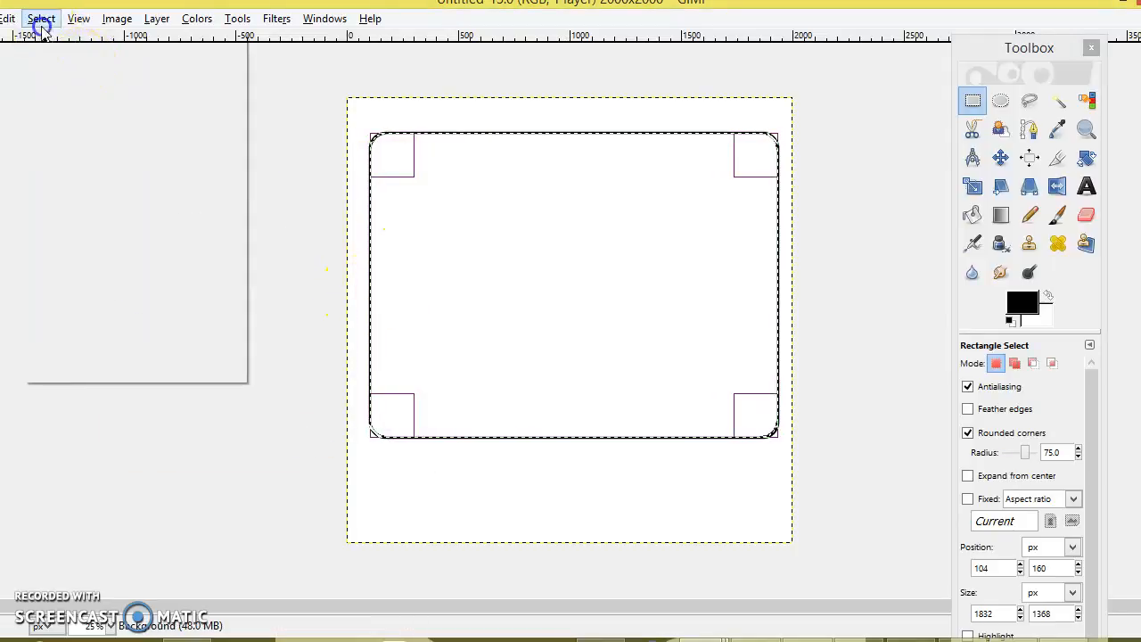
left_click(59, 59)
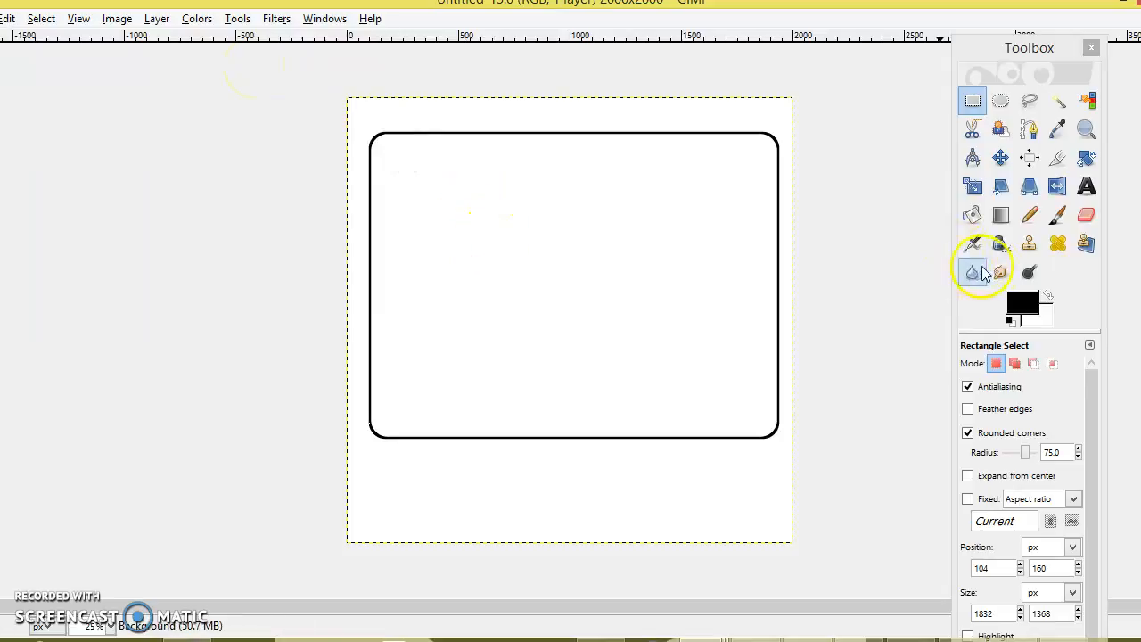
left_click(1058, 101)
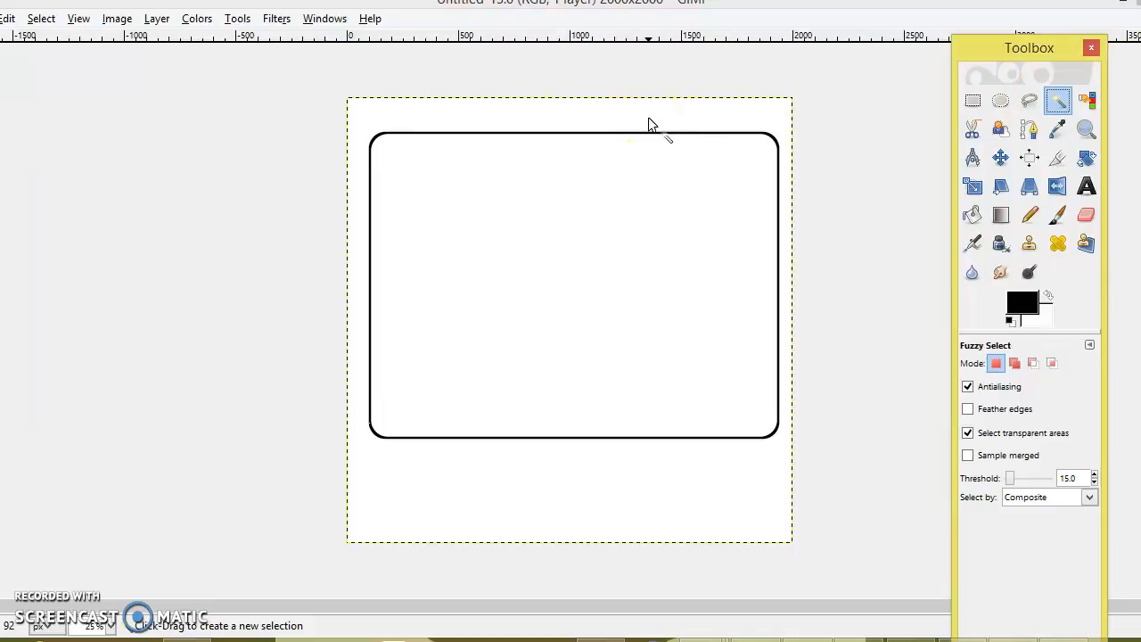
left_click(161, 20)
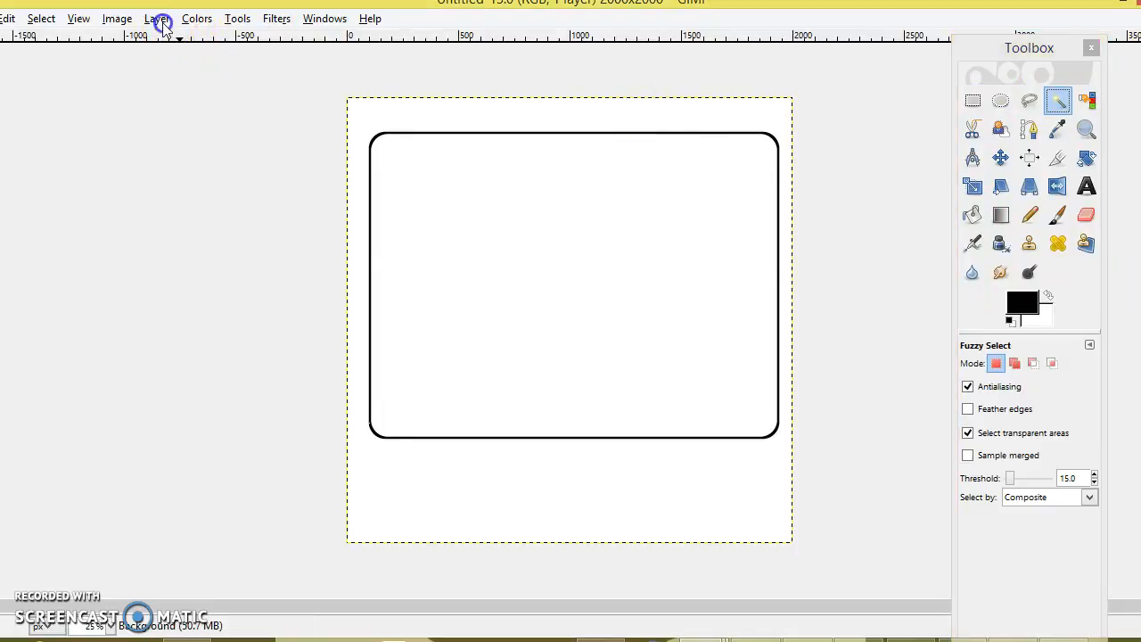
mouse_move(267, 196)
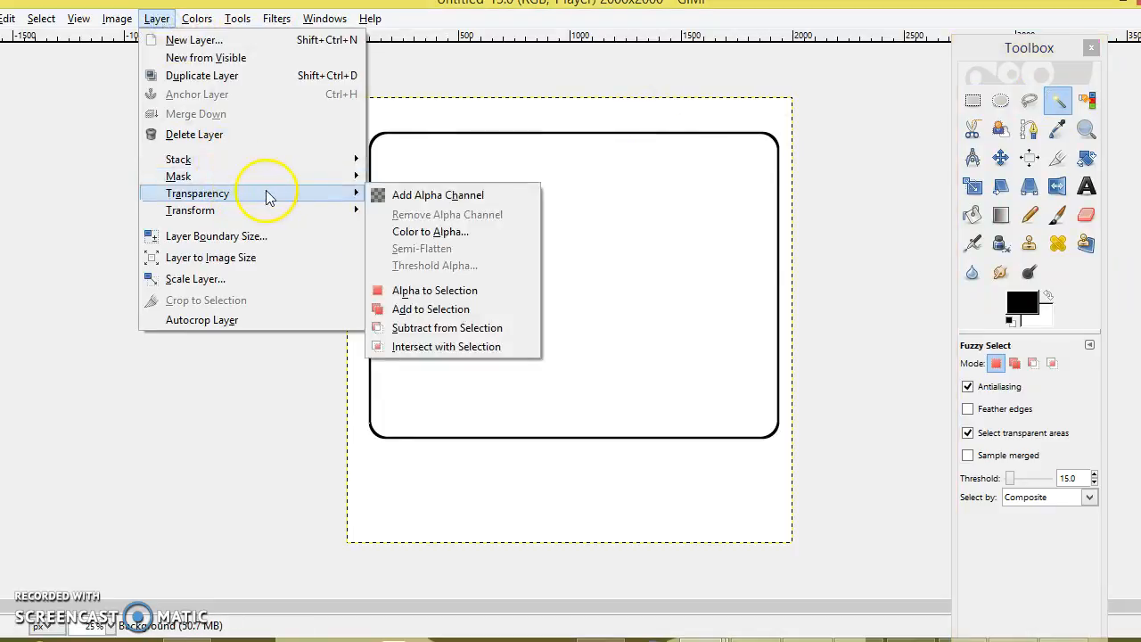
left_click(452, 195)
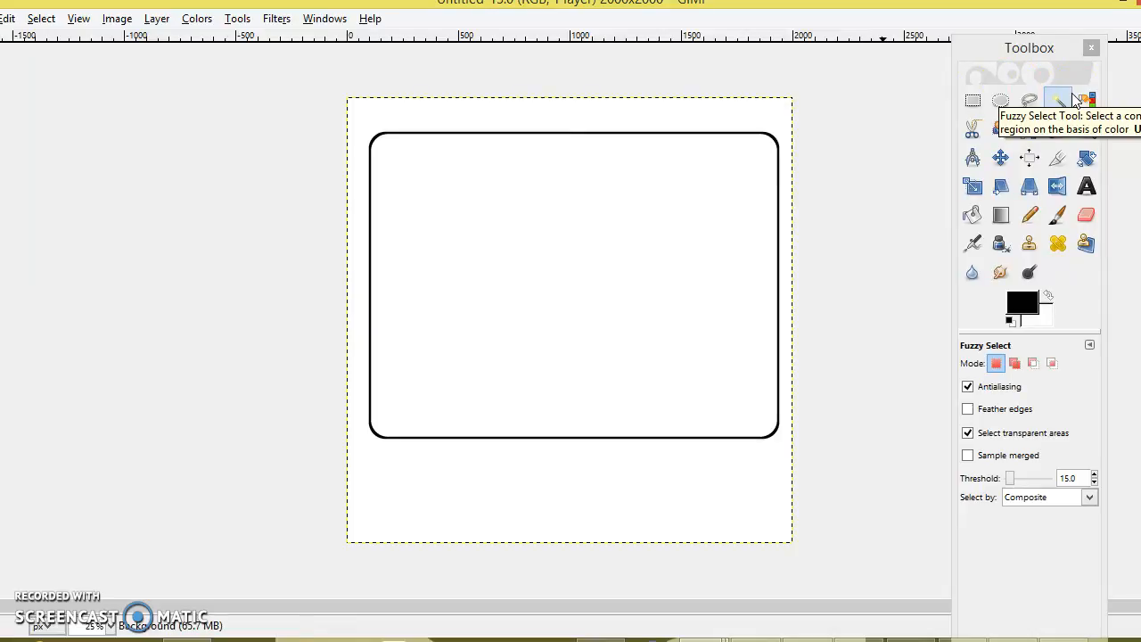
Delete the white area outside the rounded card to transparency, then deselect
left_click(766, 125)
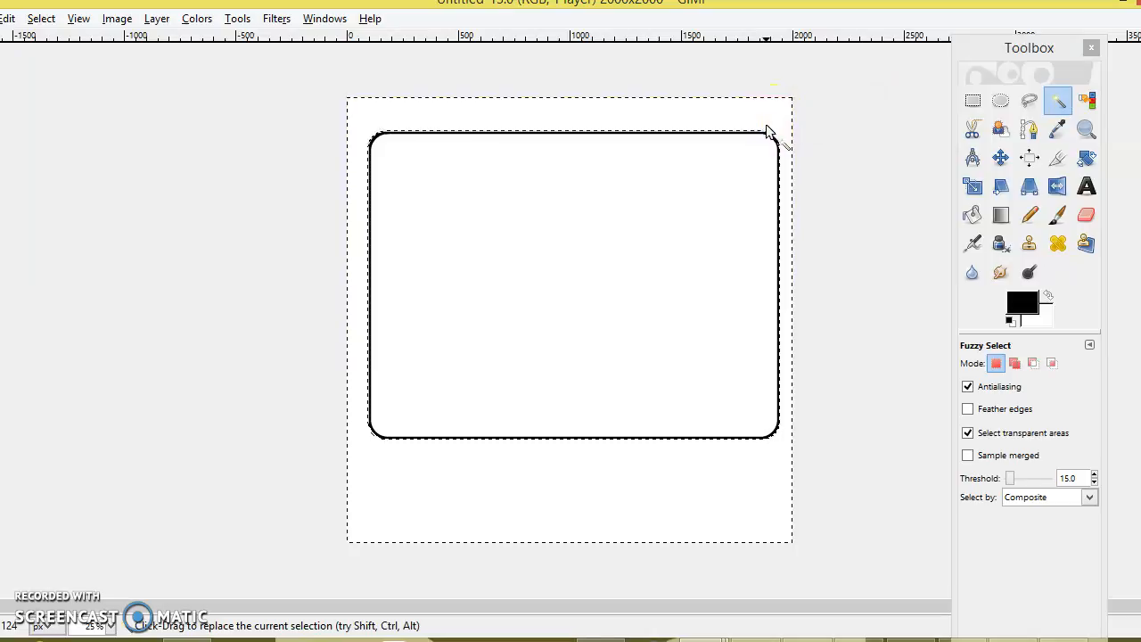
key("Delete")
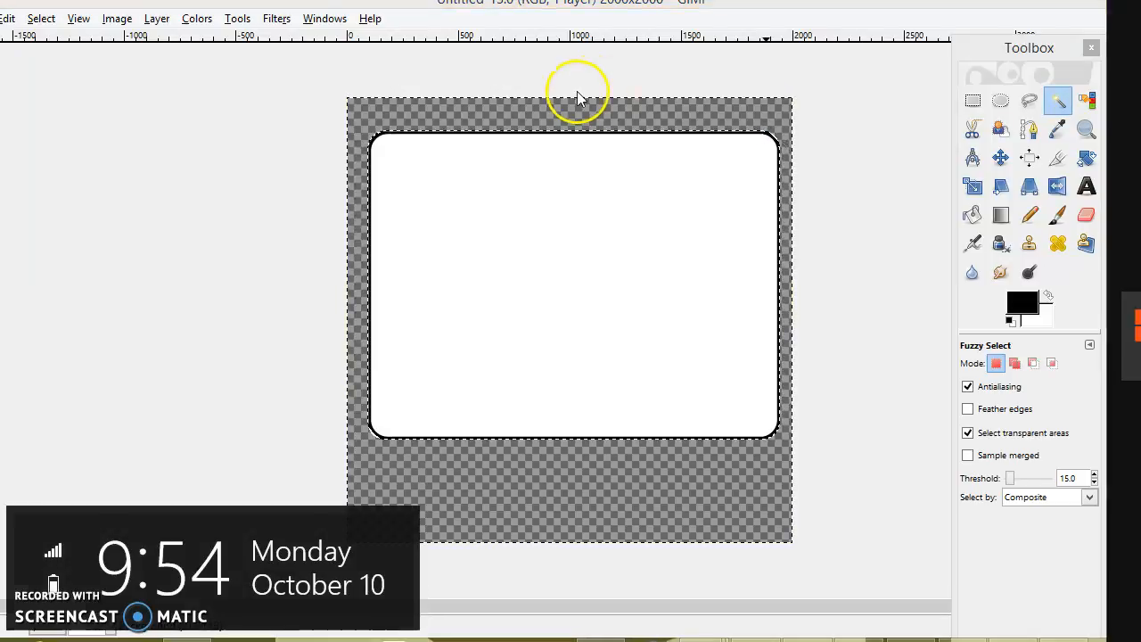
left_click(43, 20)
left_click(56, 62)
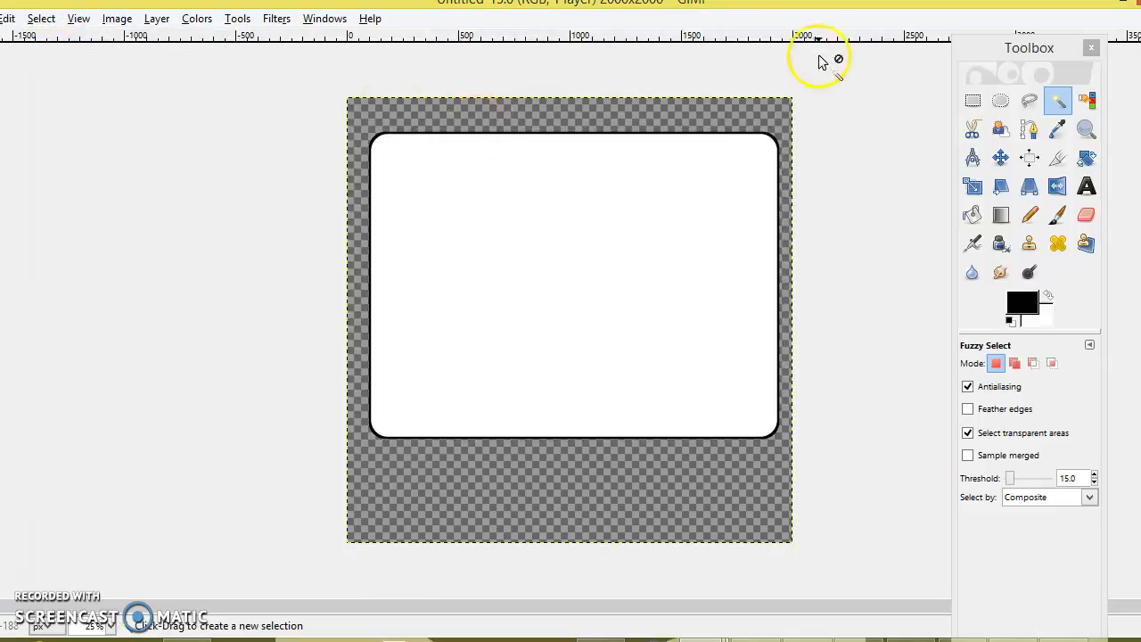
left_click(974, 100)
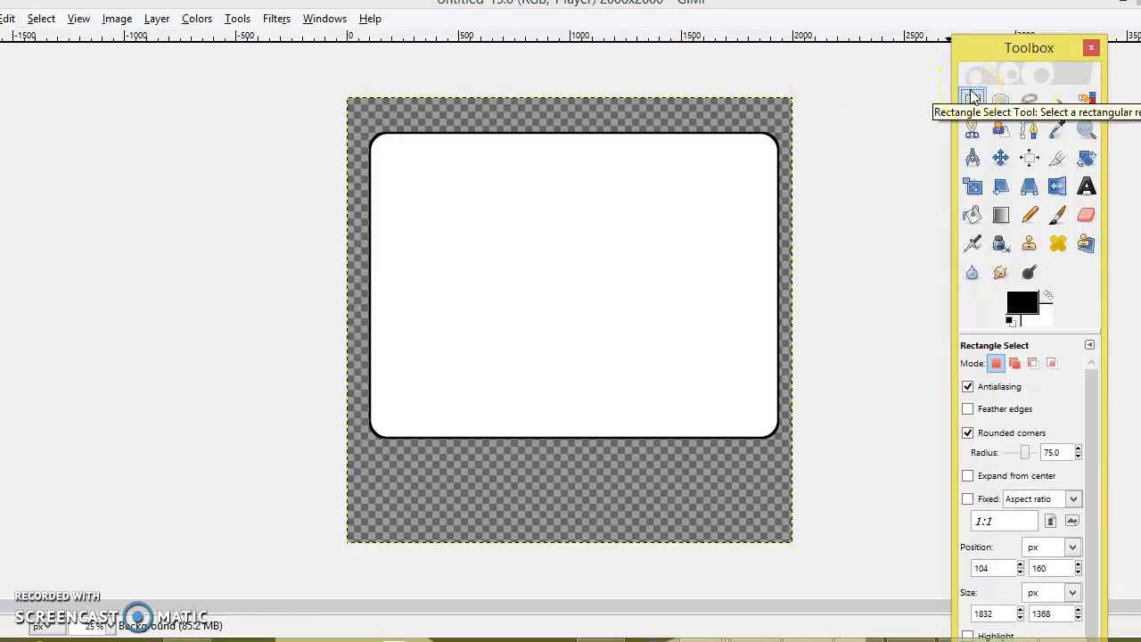
Crop the canvas to a rounded selection drawn closely around the card
left_click_drag(351, 111, 801, 461)
left_click(117, 17)
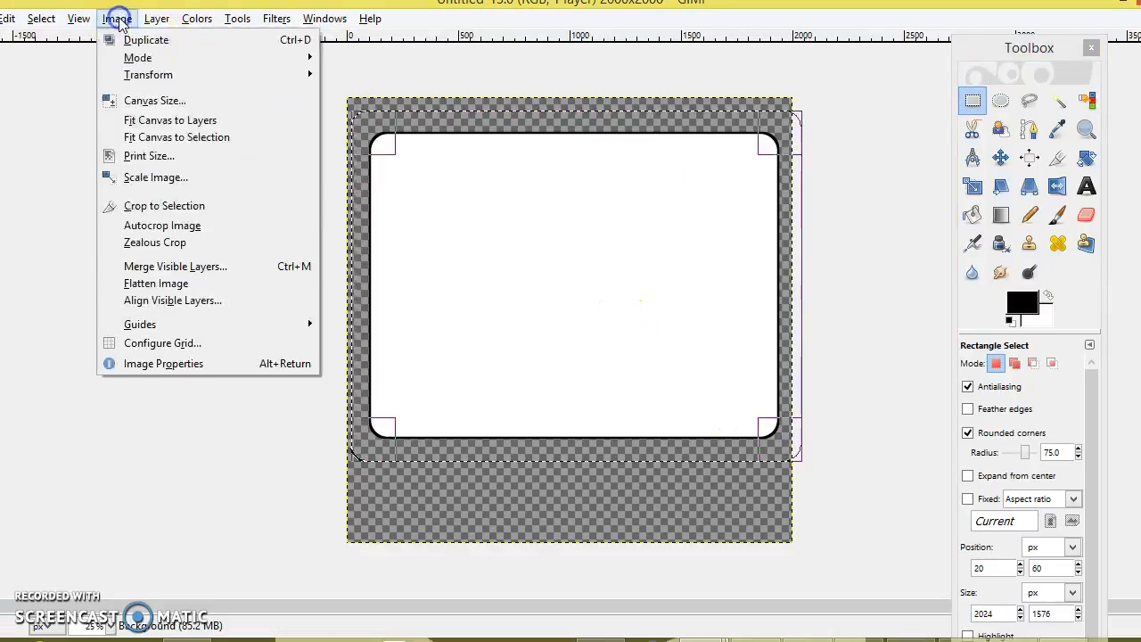
left_click(190, 209)
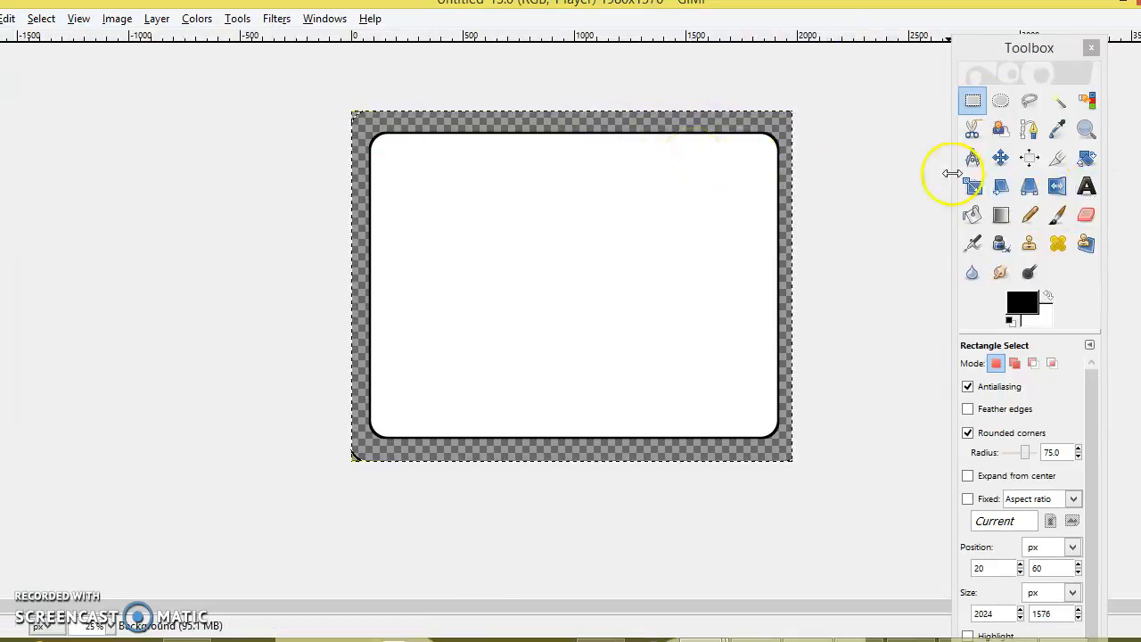
Pick Bucket Fill and set the foreground colour to dark green 0c7e12
left_click(974, 214)
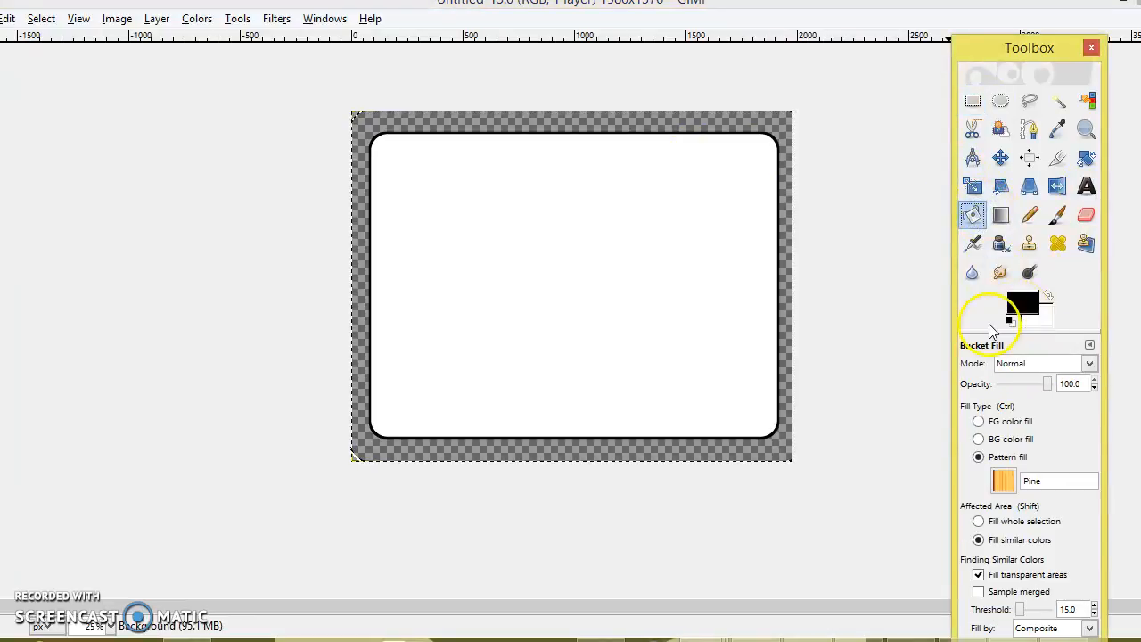
left_click(1017, 307)
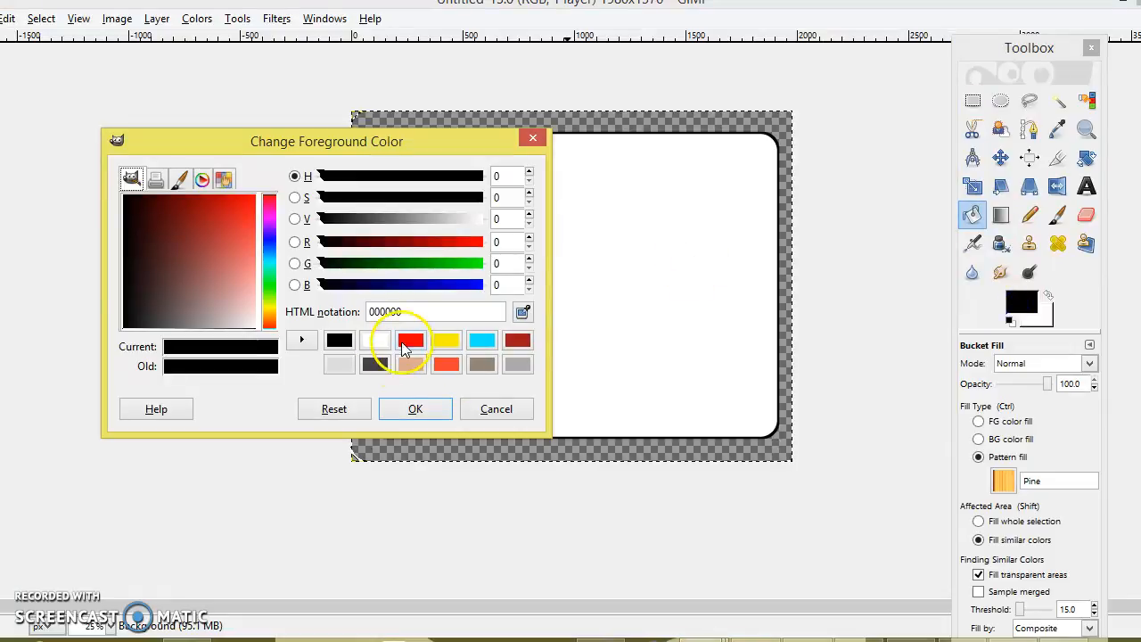
left_click_drag(407, 311, 331, 306)
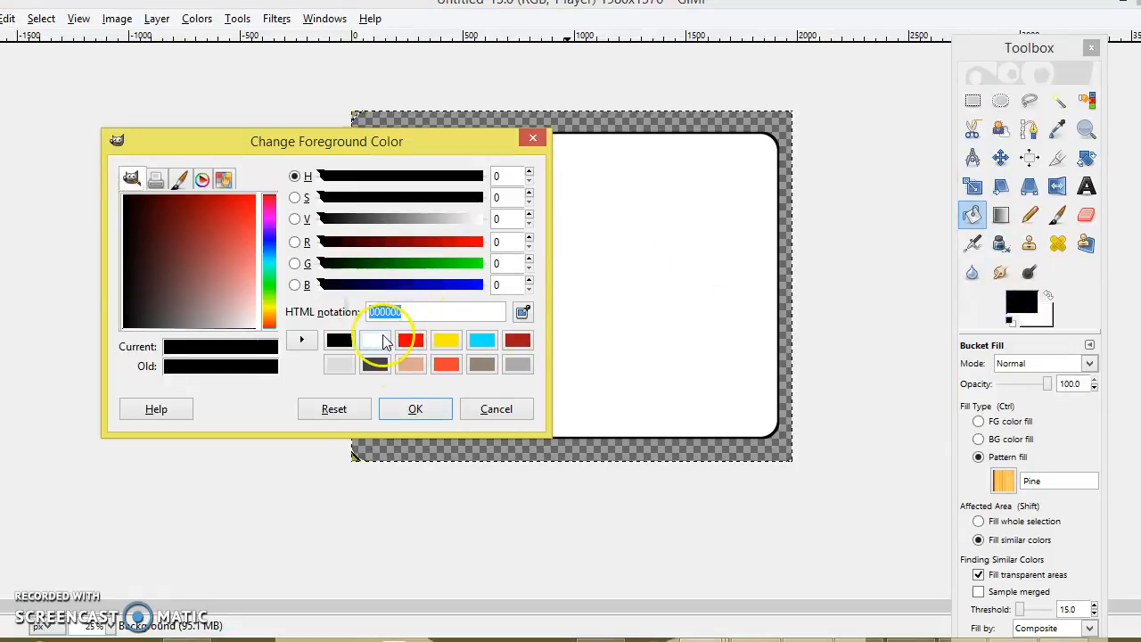
left_click_drag(192, 249, 223, 272)
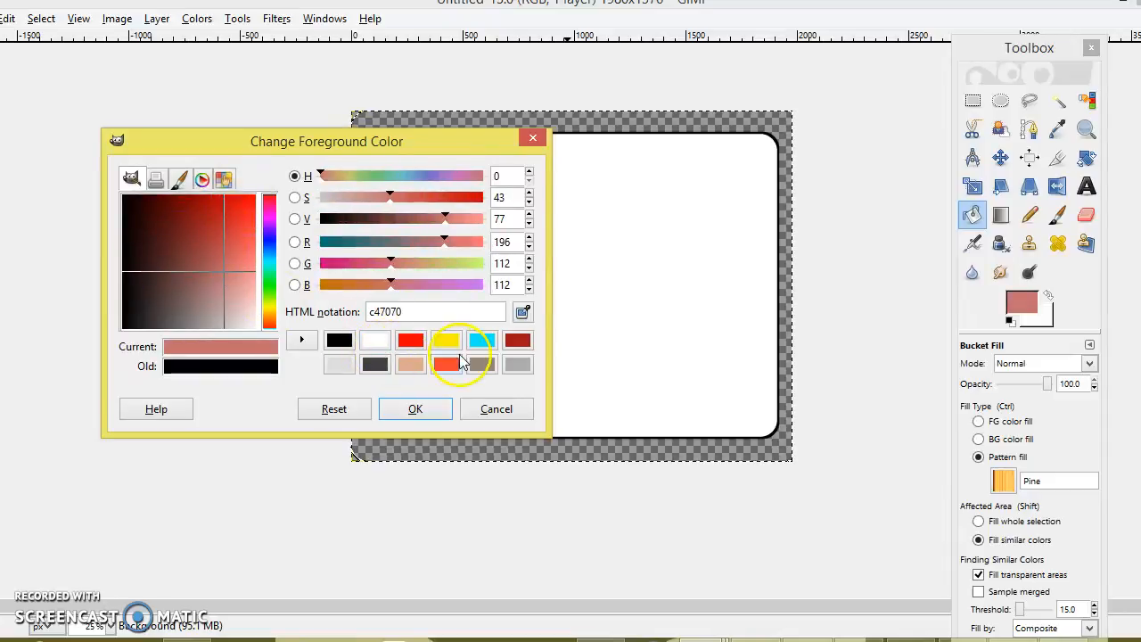
left_click(270, 284)
left_click_drag(177, 234, 201, 211)
left_click(419, 410)
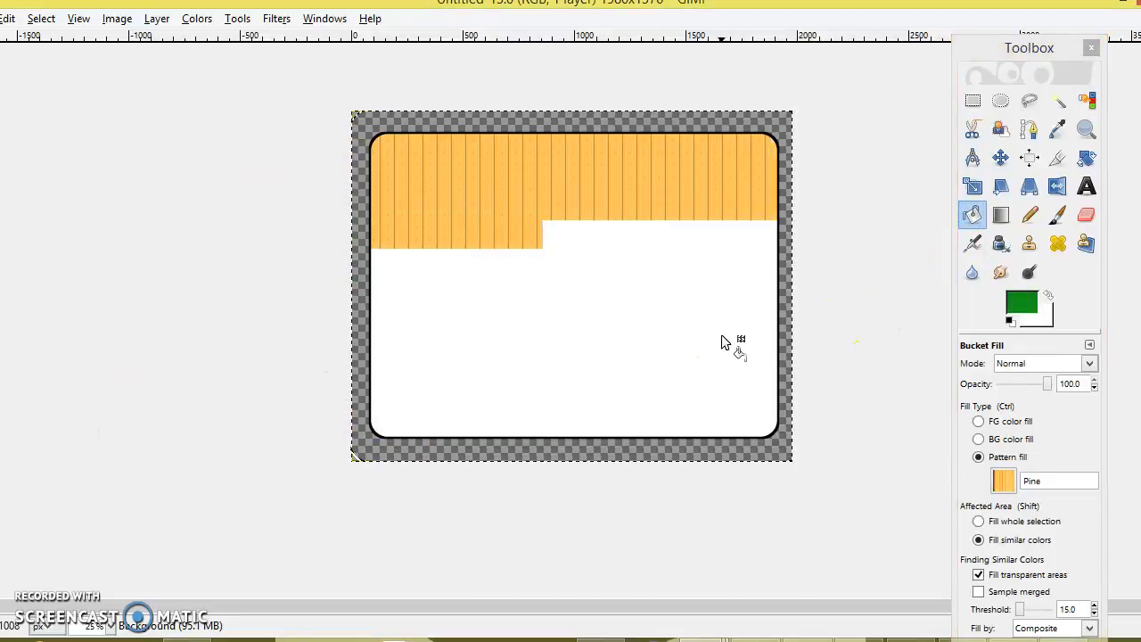
Undo the Pine pattern fill and fill the card interior with solid FG green
left_click(9, 18)
left_click(27, 41)
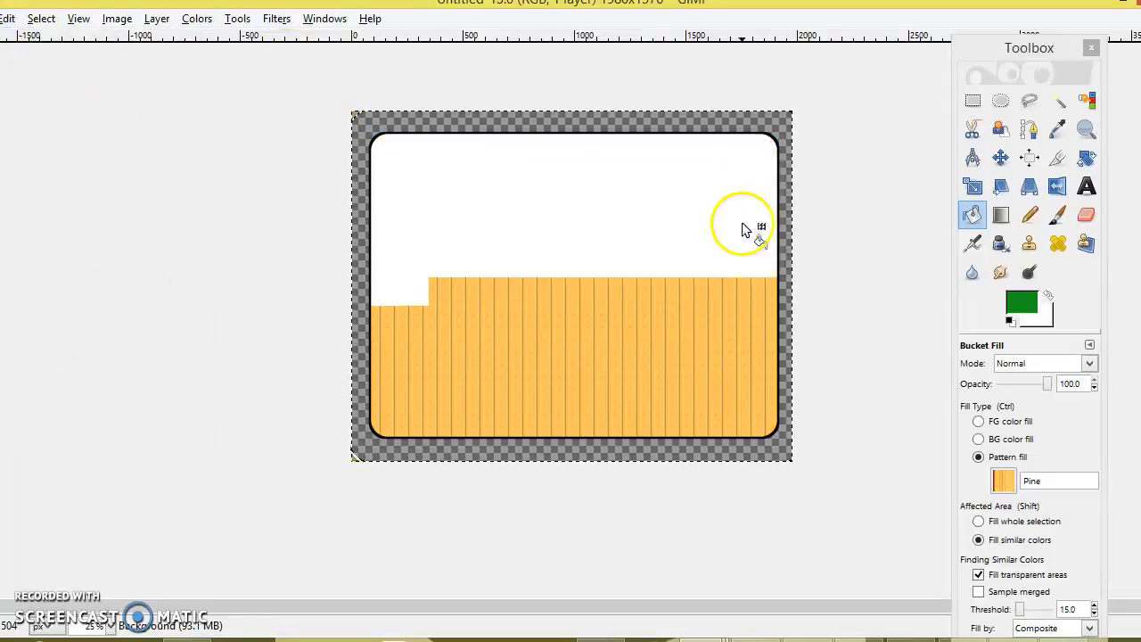
left_click(981, 443)
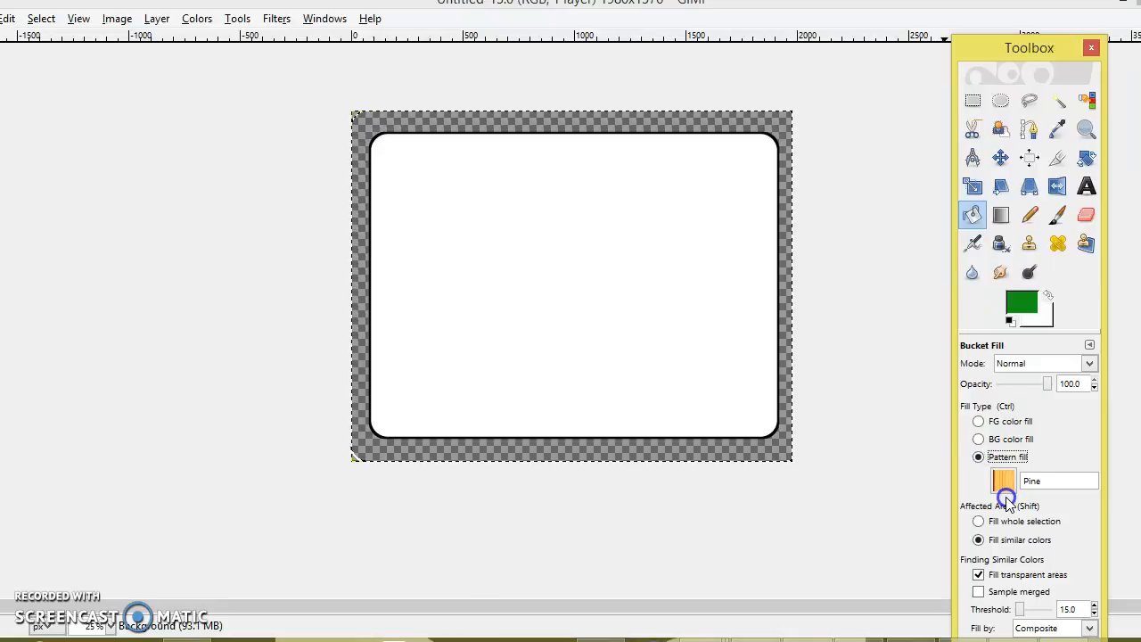
left_click(1002, 482)
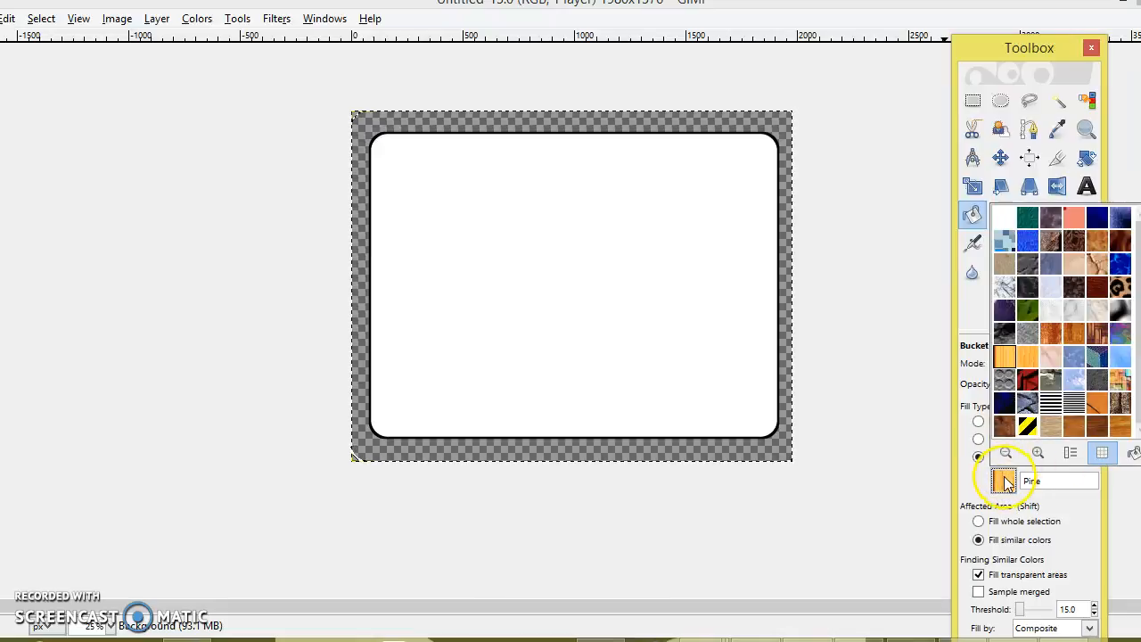
left_click(1001, 477)
left_click(979, 421)
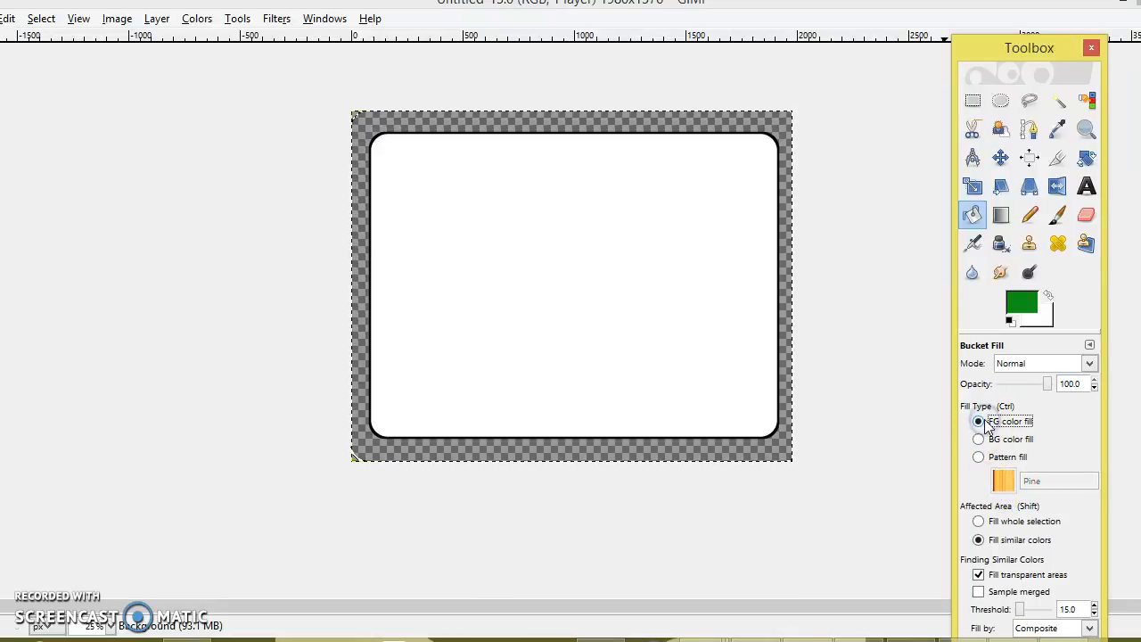
left_click(706, 361)
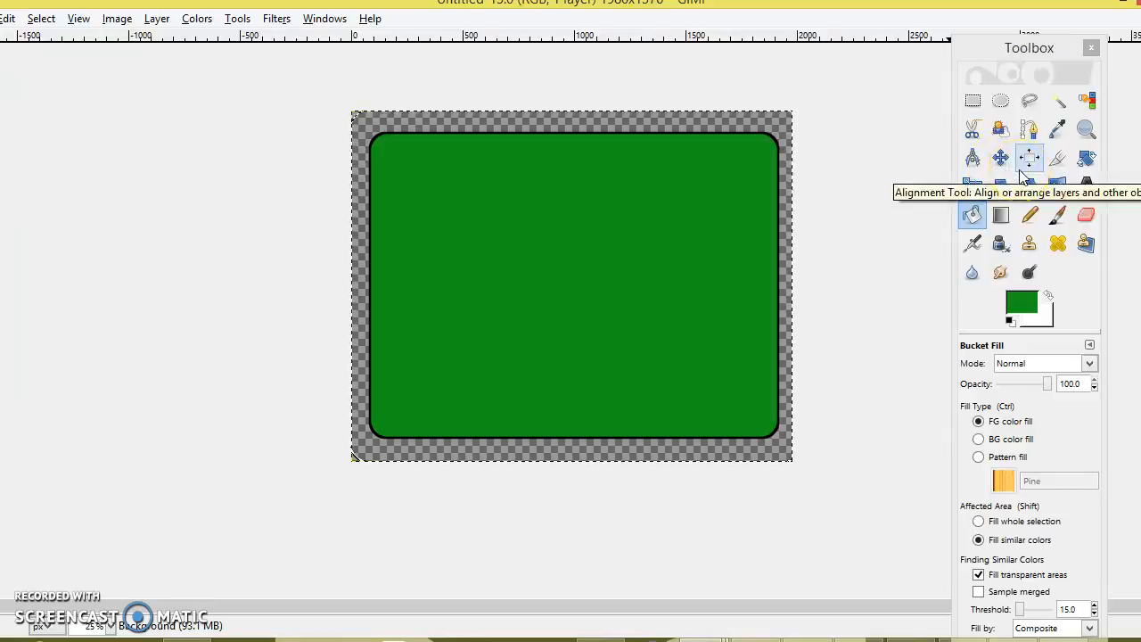
left_click(973, 101)
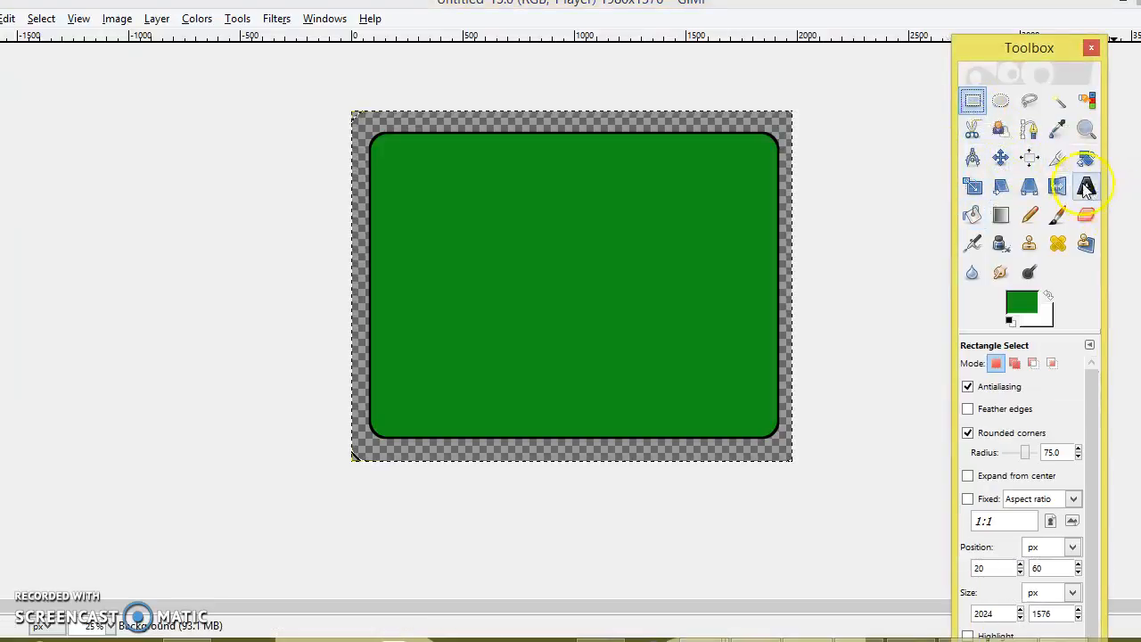
left_click(1086, 185)
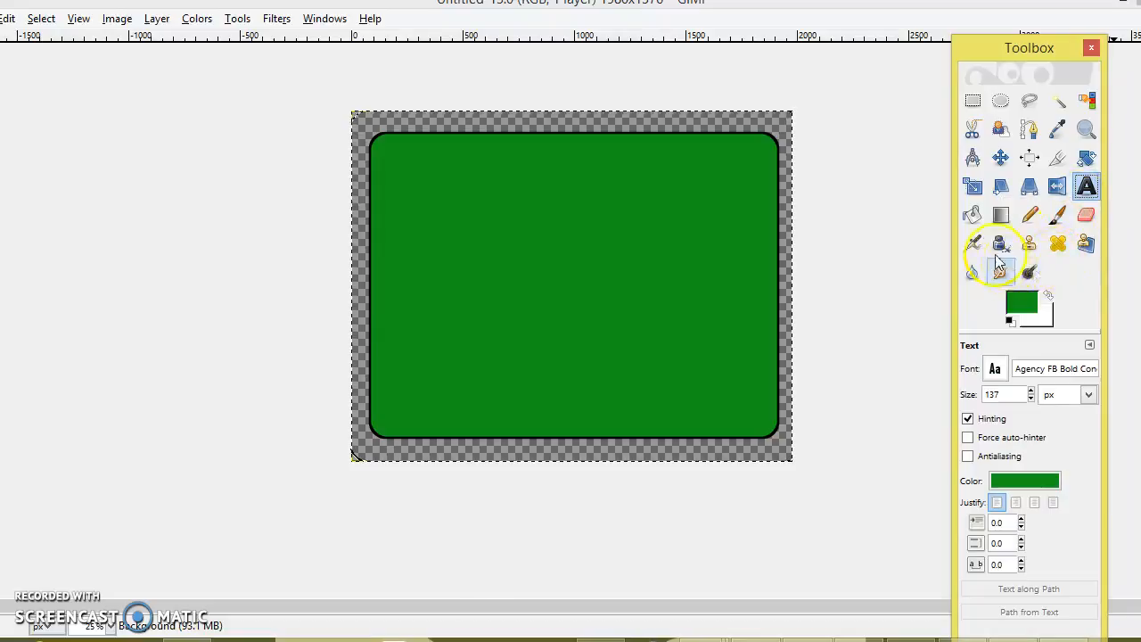
left_click(1029, 216)
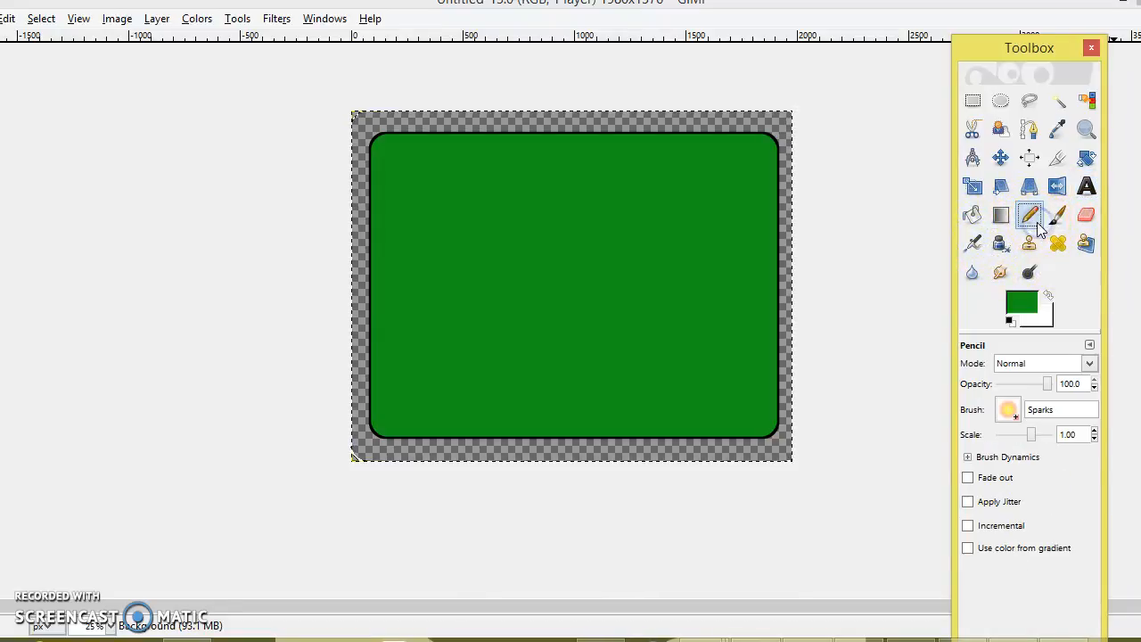
Give the pencil the Circle (17) brush and make white the foreground colour
left_click(1010, 309)
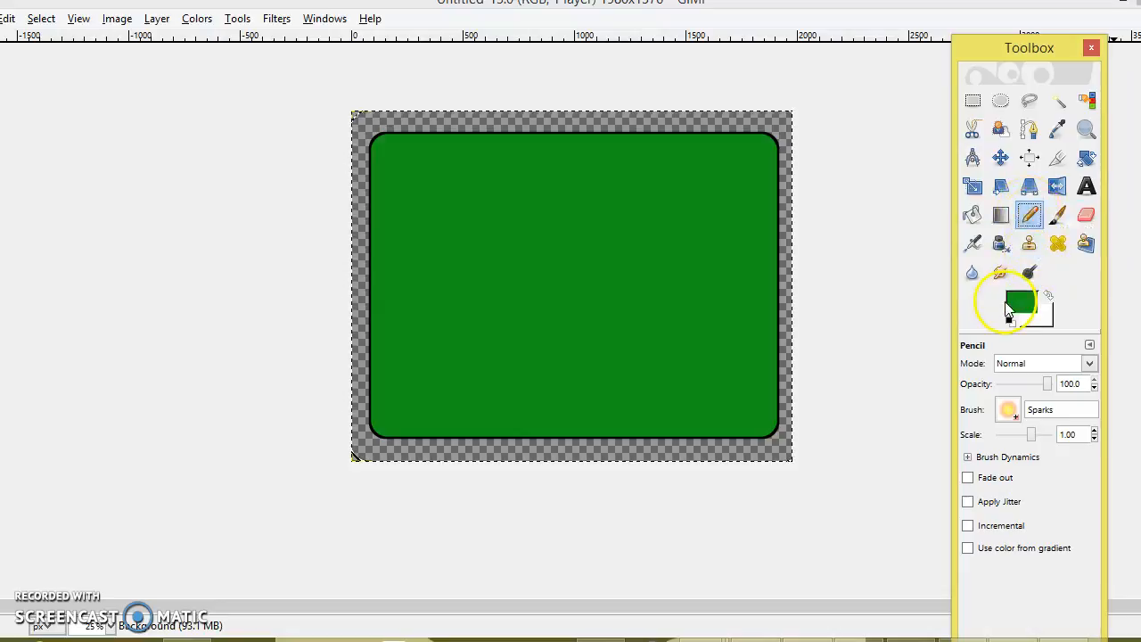
left_click(1008, 409)
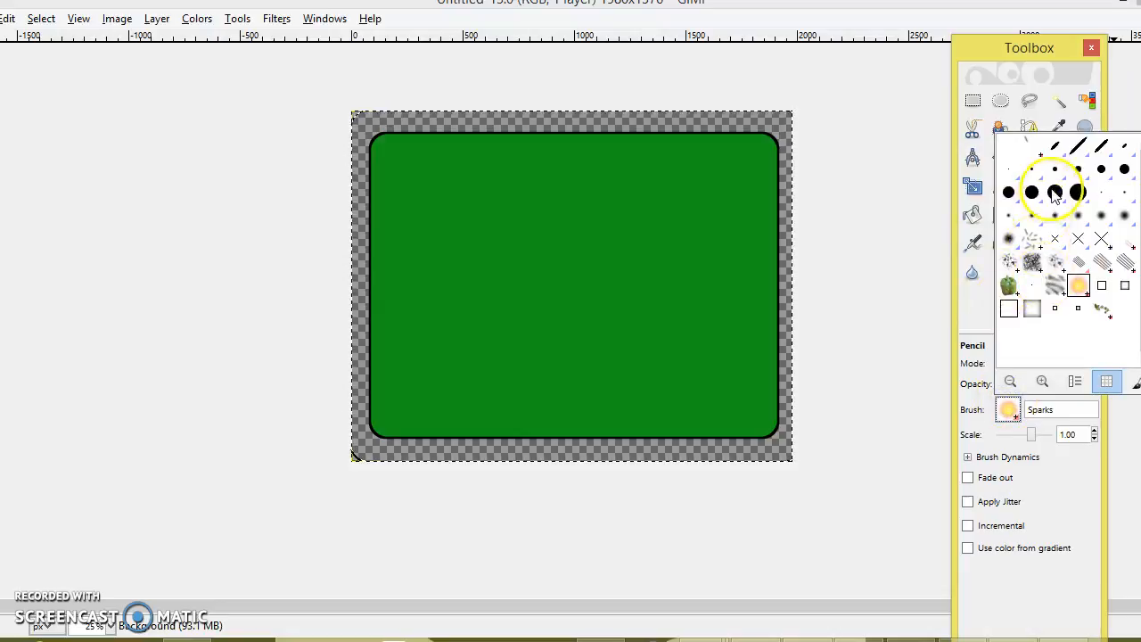
left_click(1054, 192)
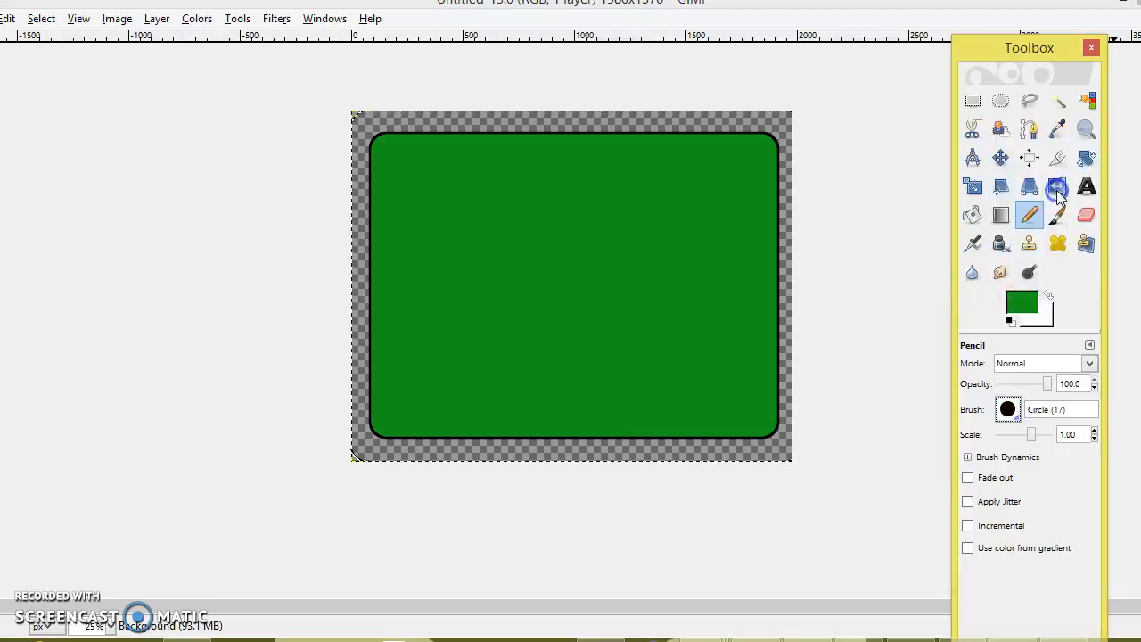
left_click(1025, 301)
left_click(409, 341)
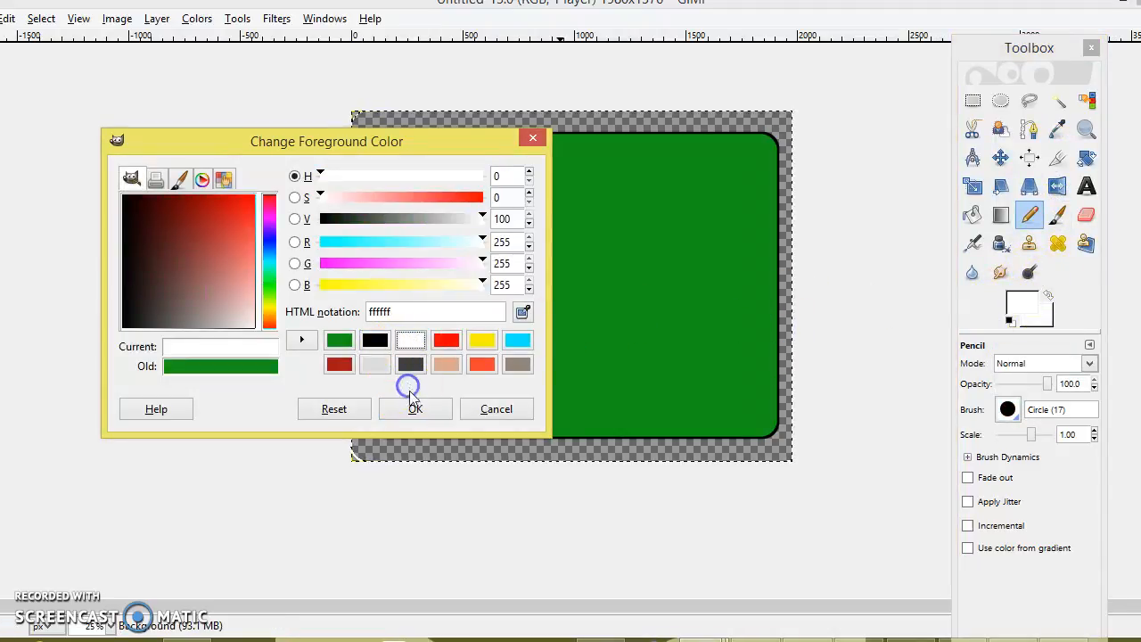
left_click(414, 403)
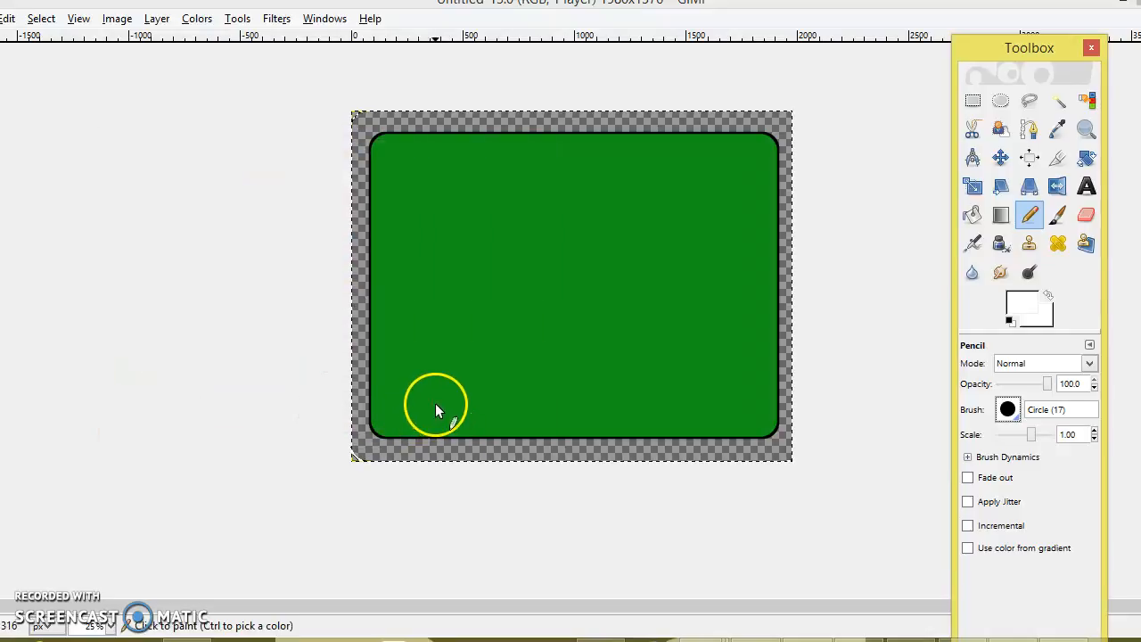
Set the foreground to black and select a thin 1568 × 28 strip near the bottom, nudged left
left_click(973, 101)
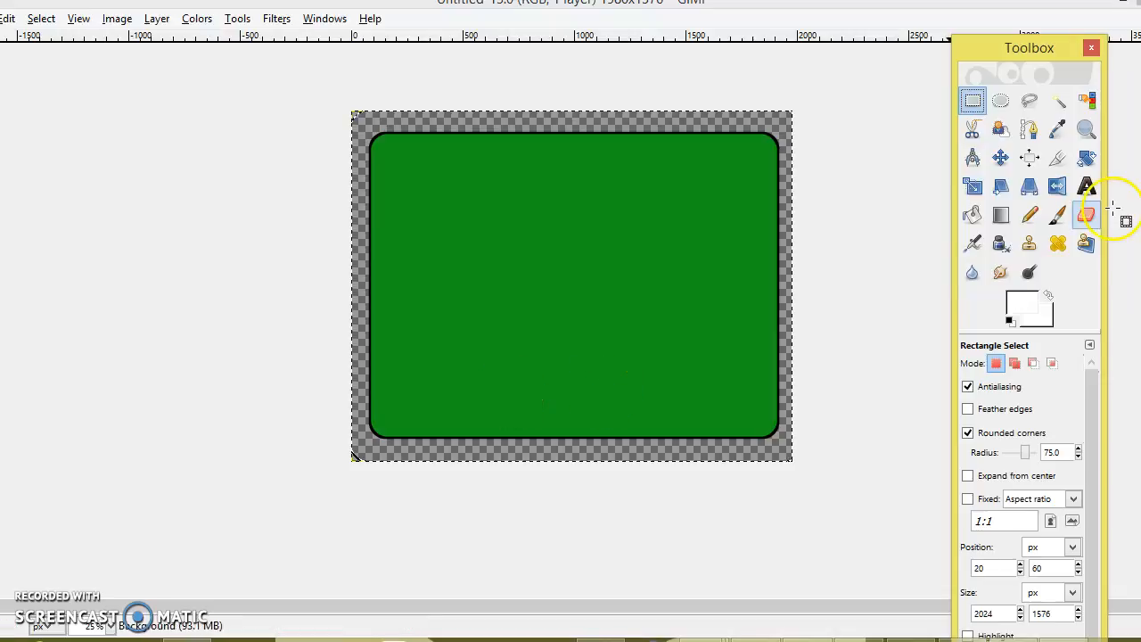
left_click(1023, 305)
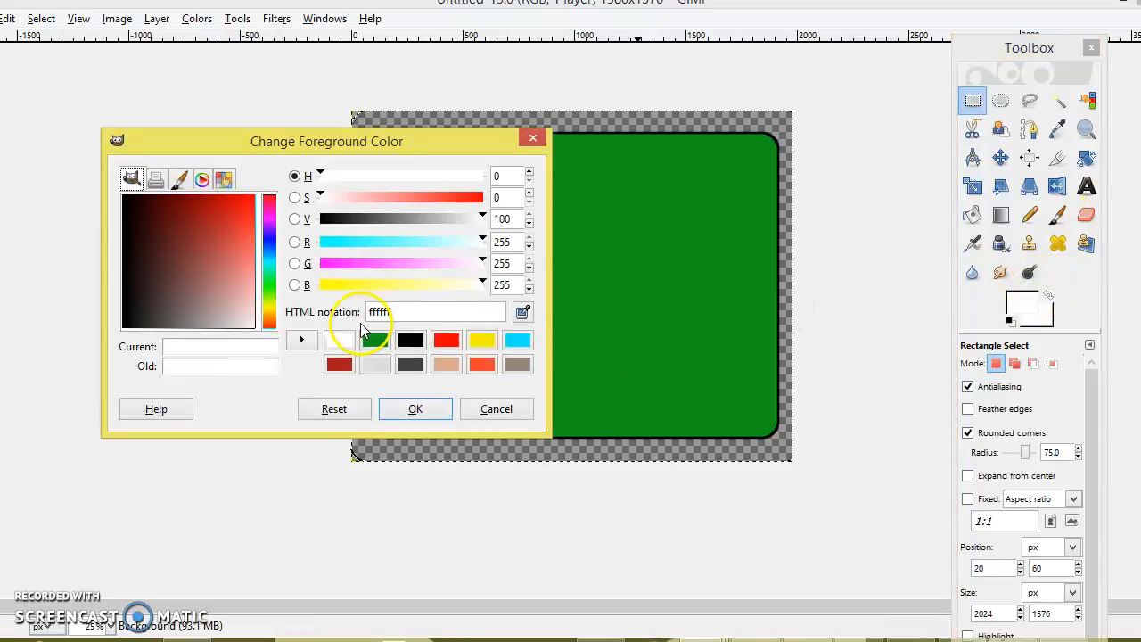
left_click(409, 346)
left_click(415, 409)
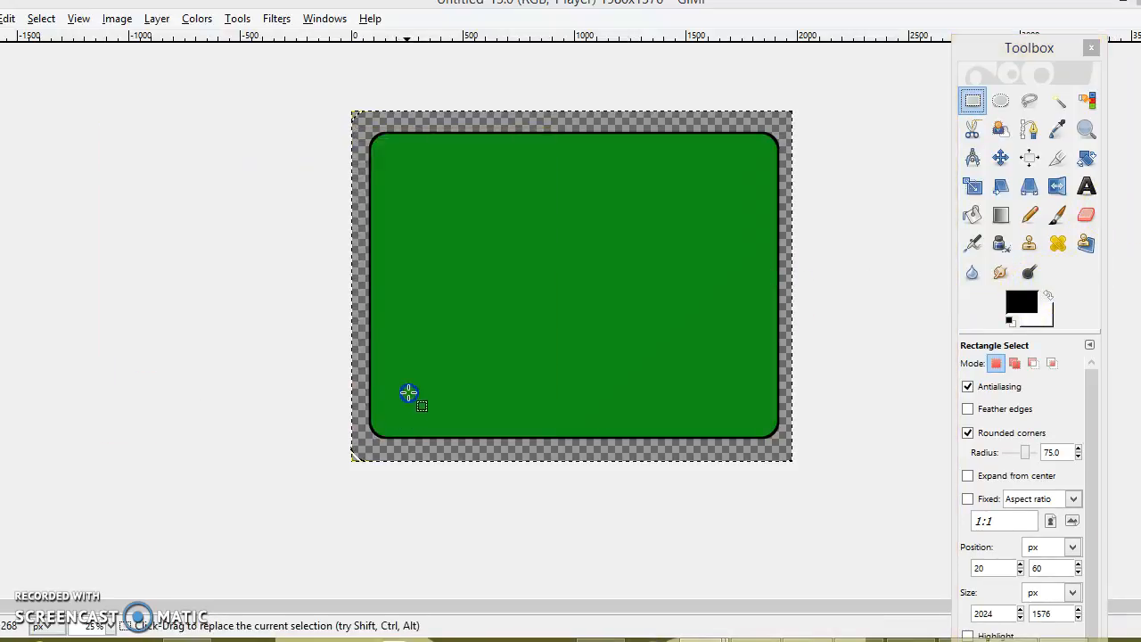
left_click_drag(617, 393, 755, 398)
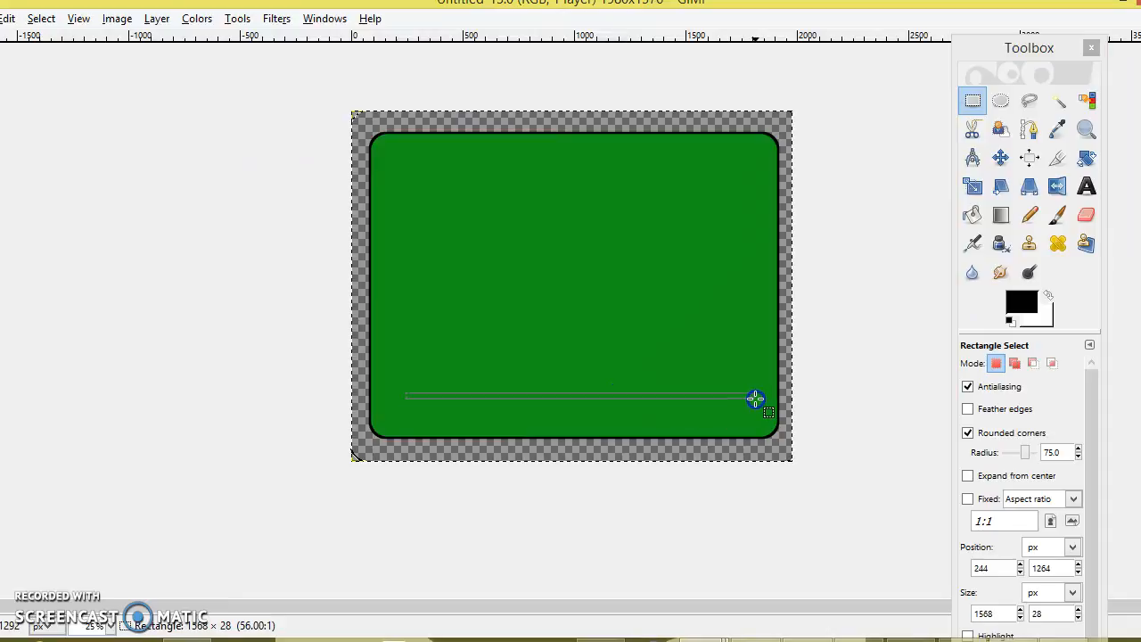
left_click(644, 395)
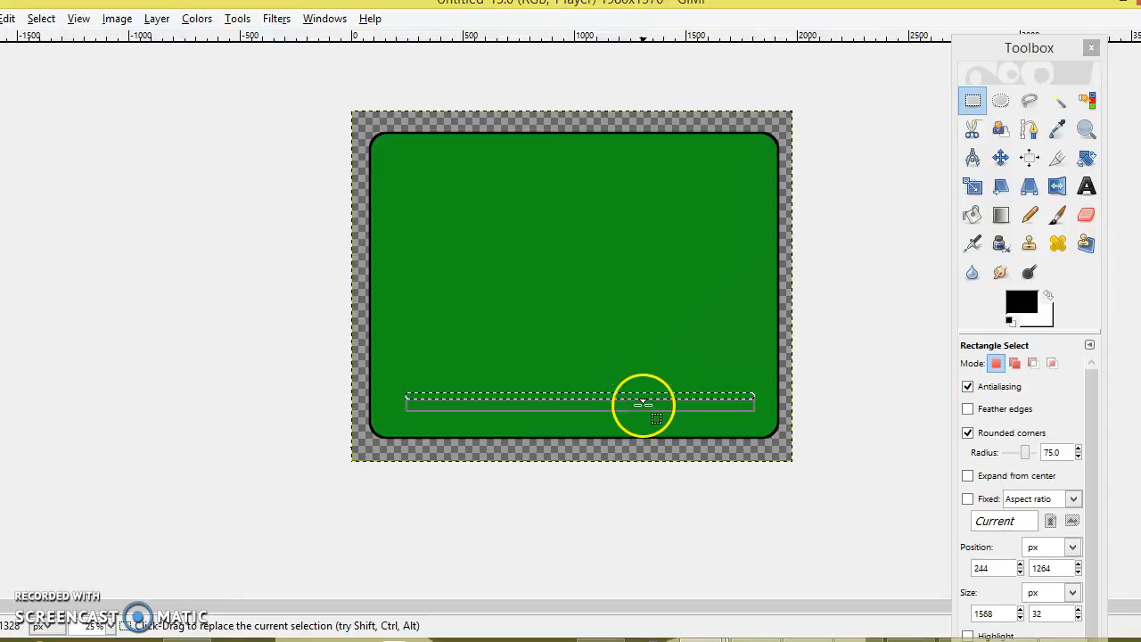
left_click_drag(644, 395, 631, 398)
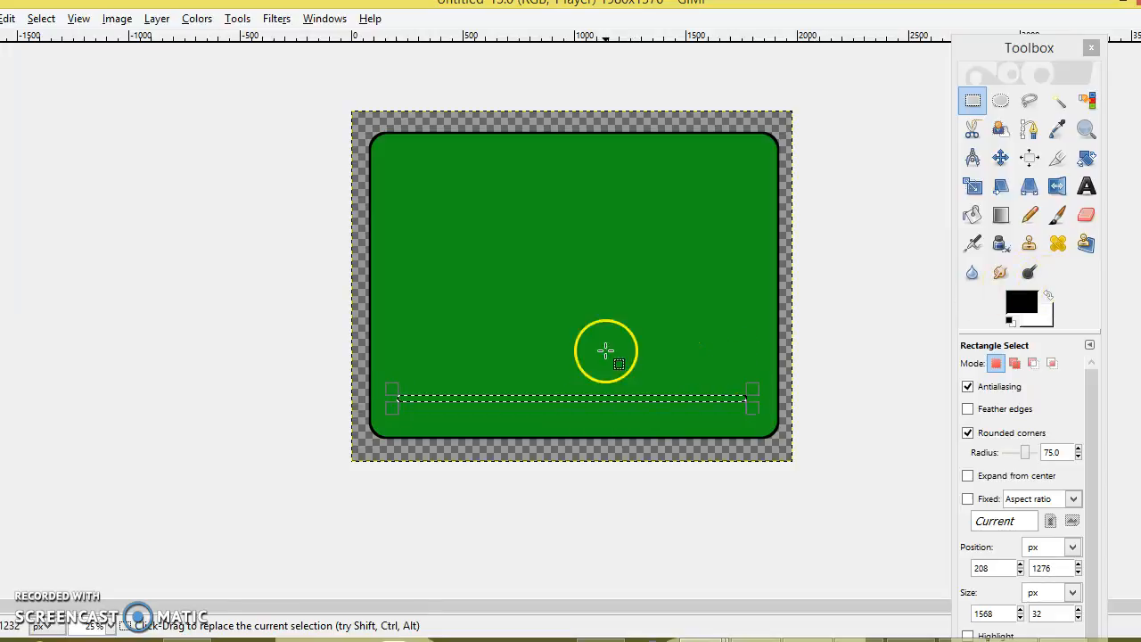
left_click(966, 92)
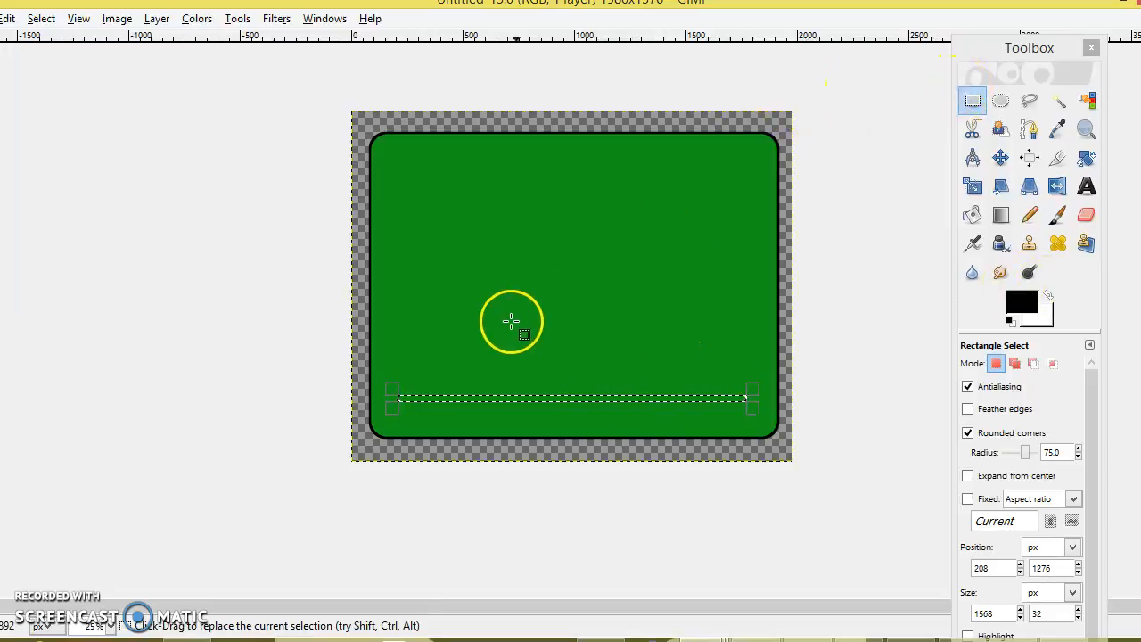
Stroke the thin strip selection with a black line
right_click(500, 397)
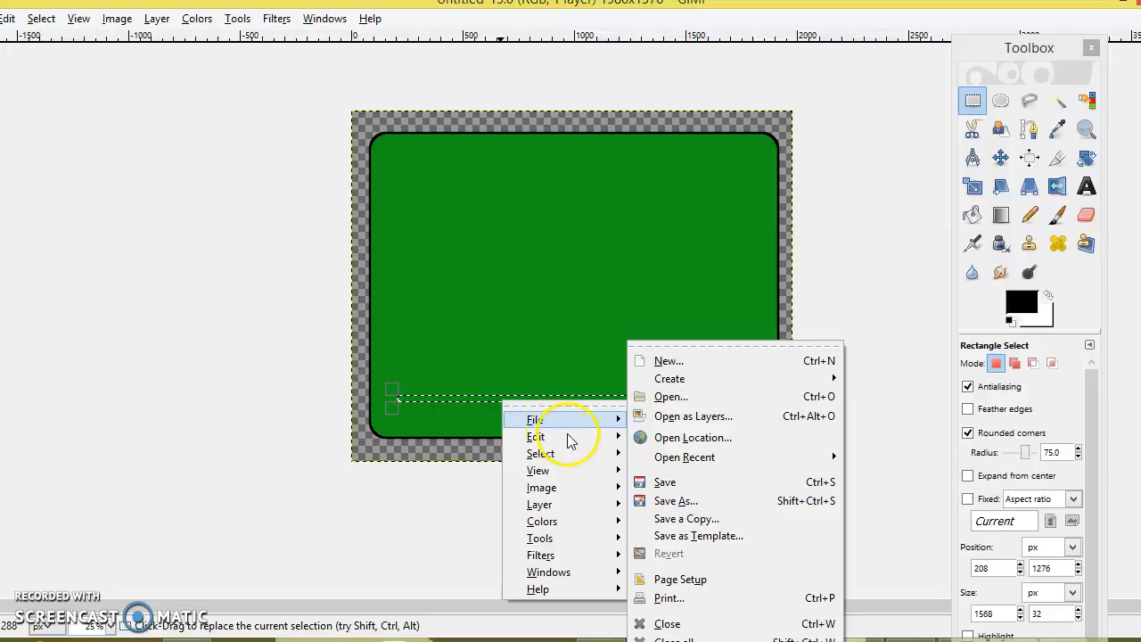
mouse_move(583, 438)
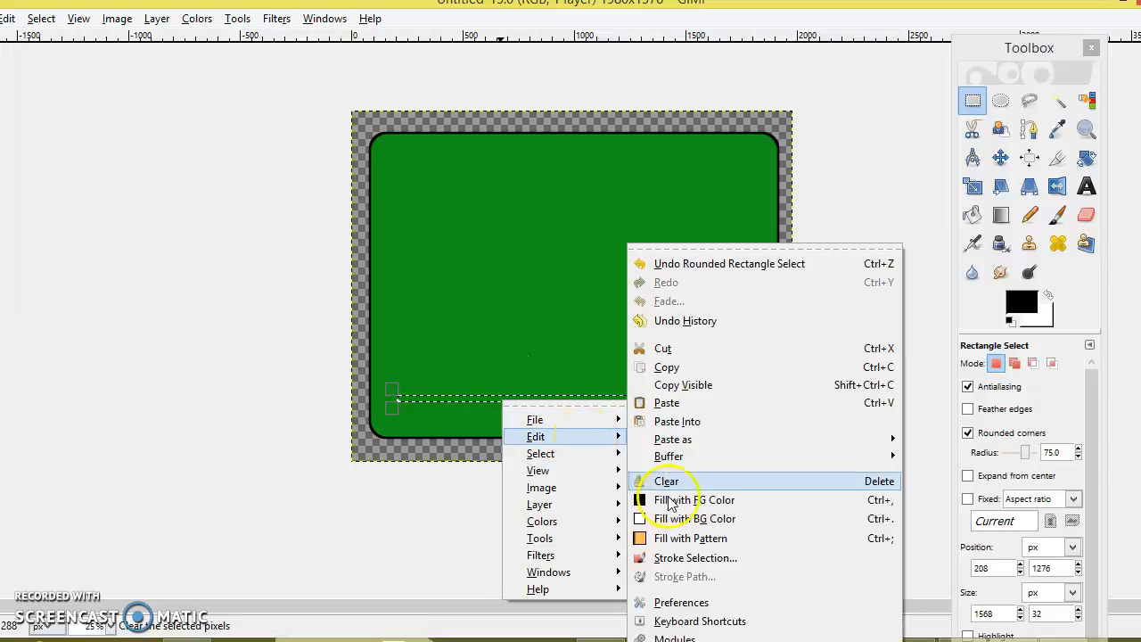
left_click(691, 557)
left_click(213, 317)
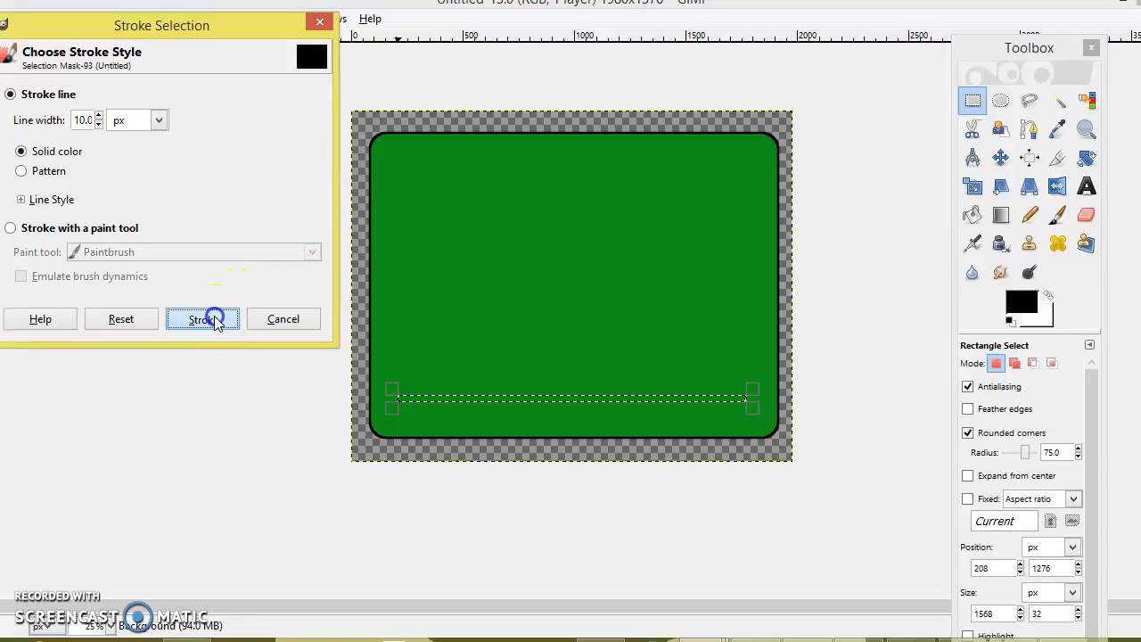
left_click(542, 382)
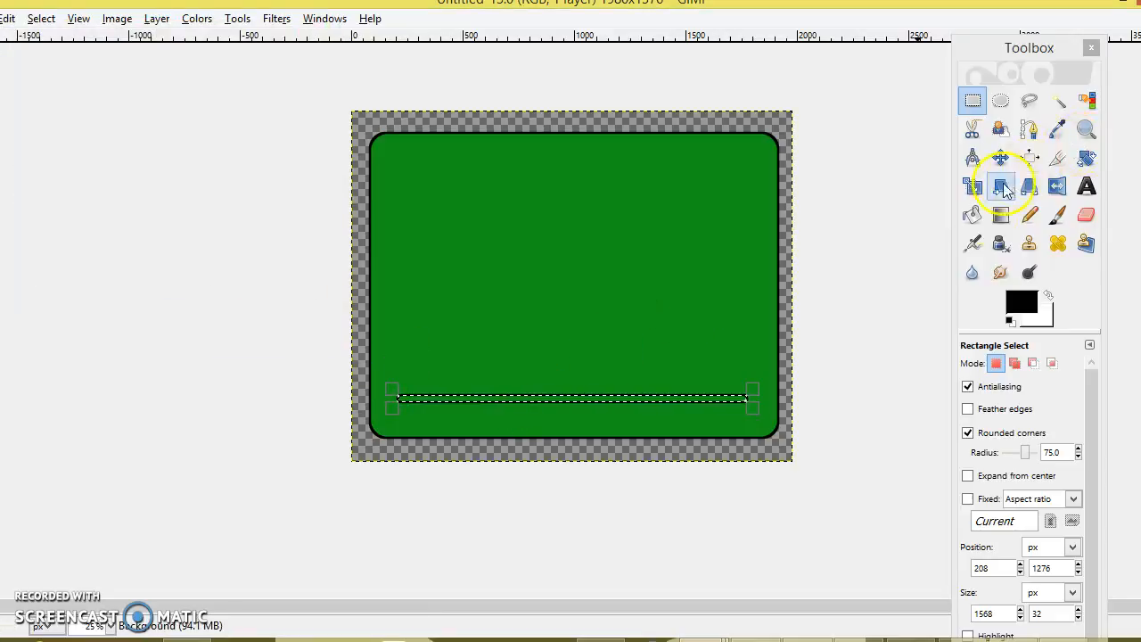
Bucket-fill the strip selection black, then clear the selection
left_click(976, 219)
left_click(574, 401)
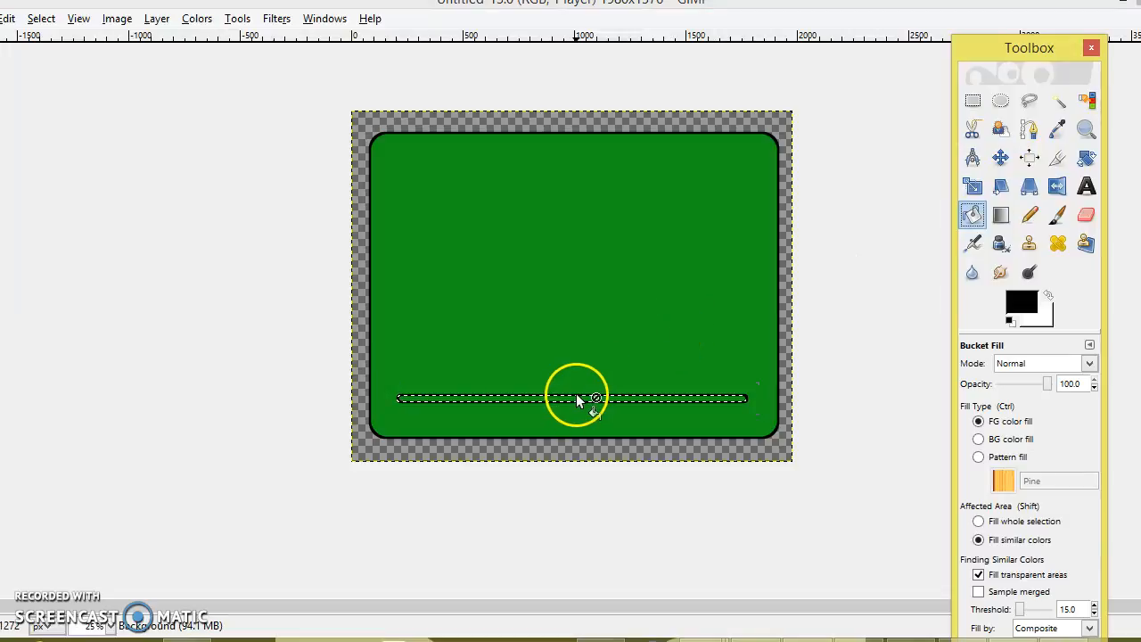
left_click(41, 19)
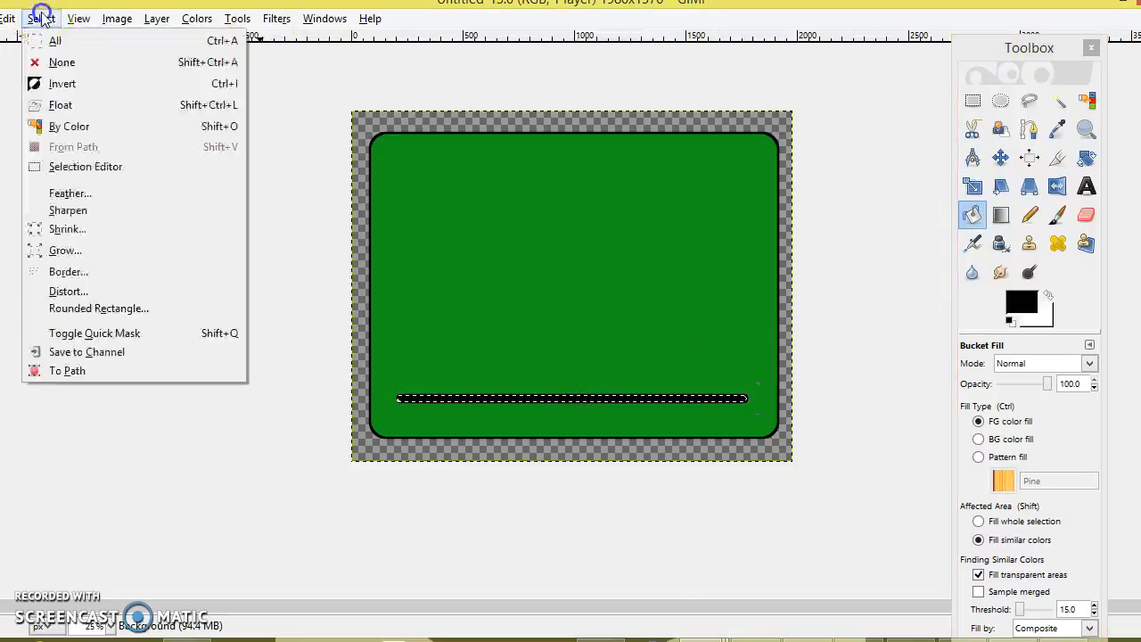
left_click(59, 64)
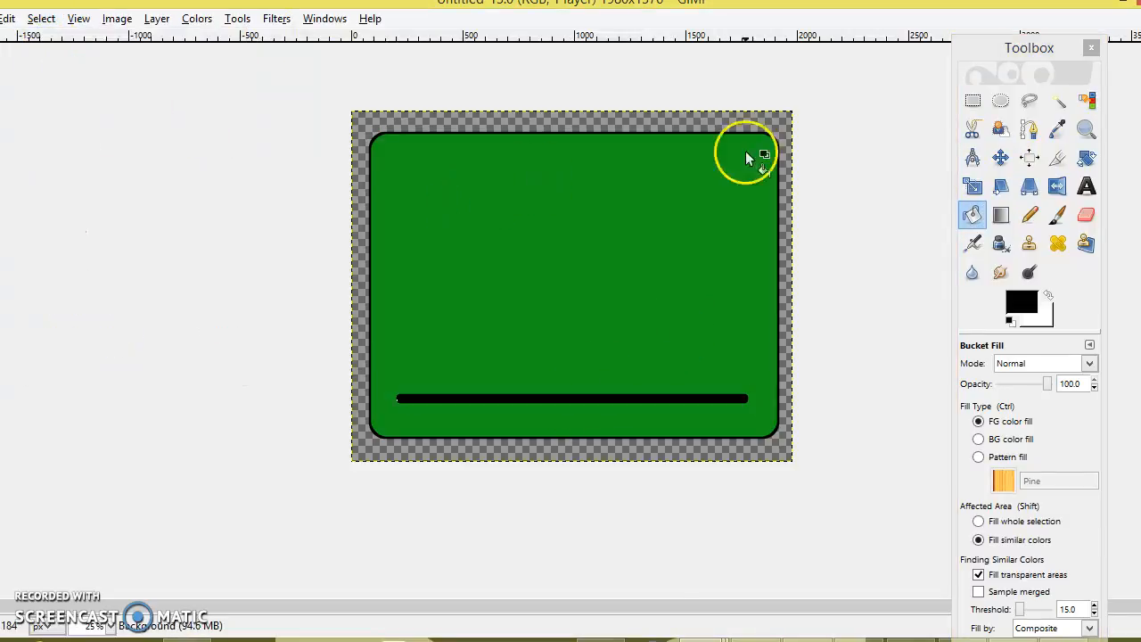
left_click(1029, 214)
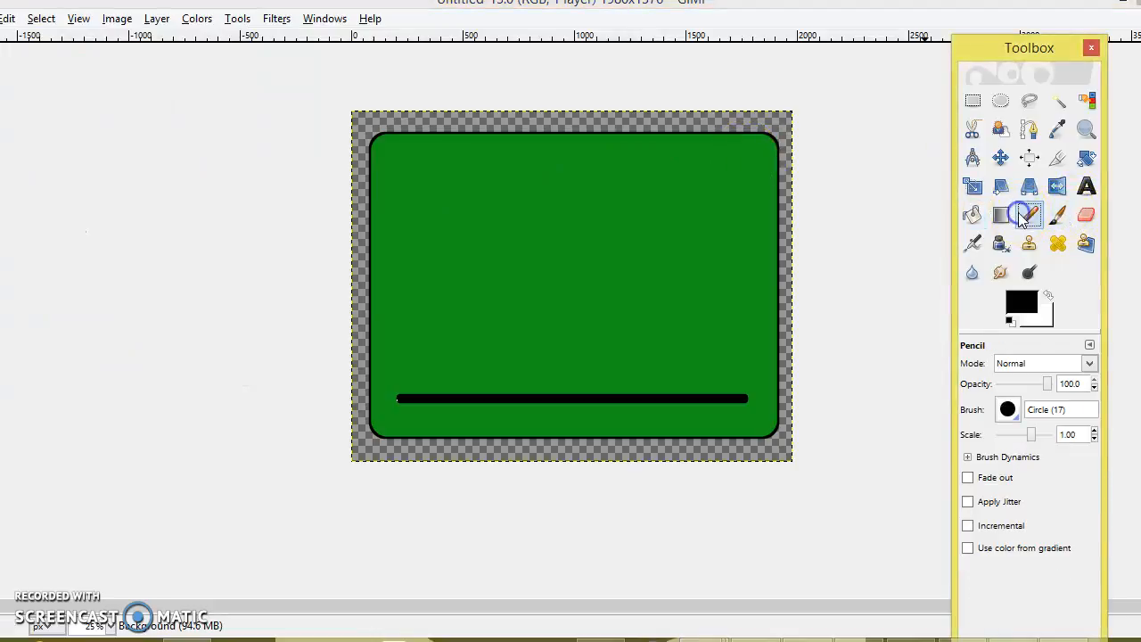
Scribble a signature above the black bar's left end with the Circle (03) pencil brush
left_click(1007, 409)
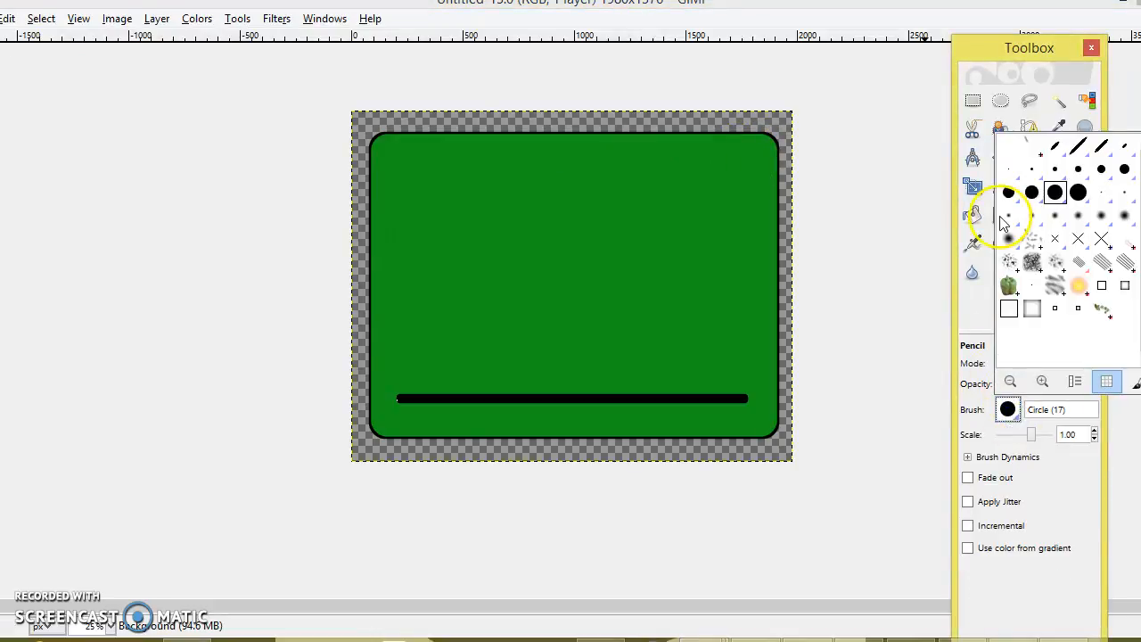
left_click(1030, 170)
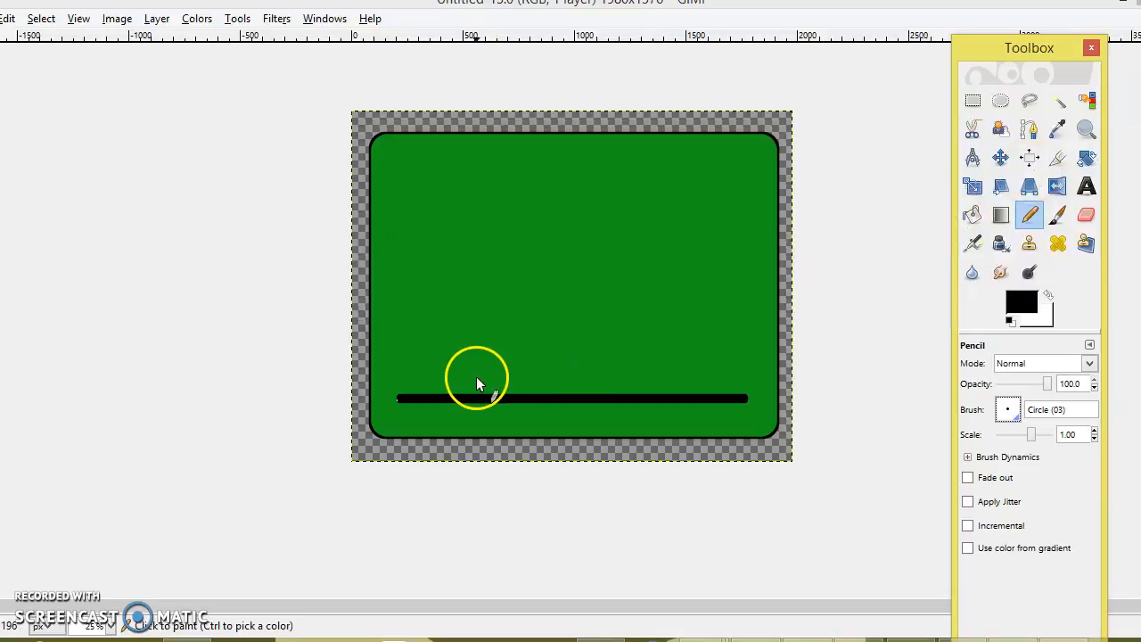
left_click(407, 393)
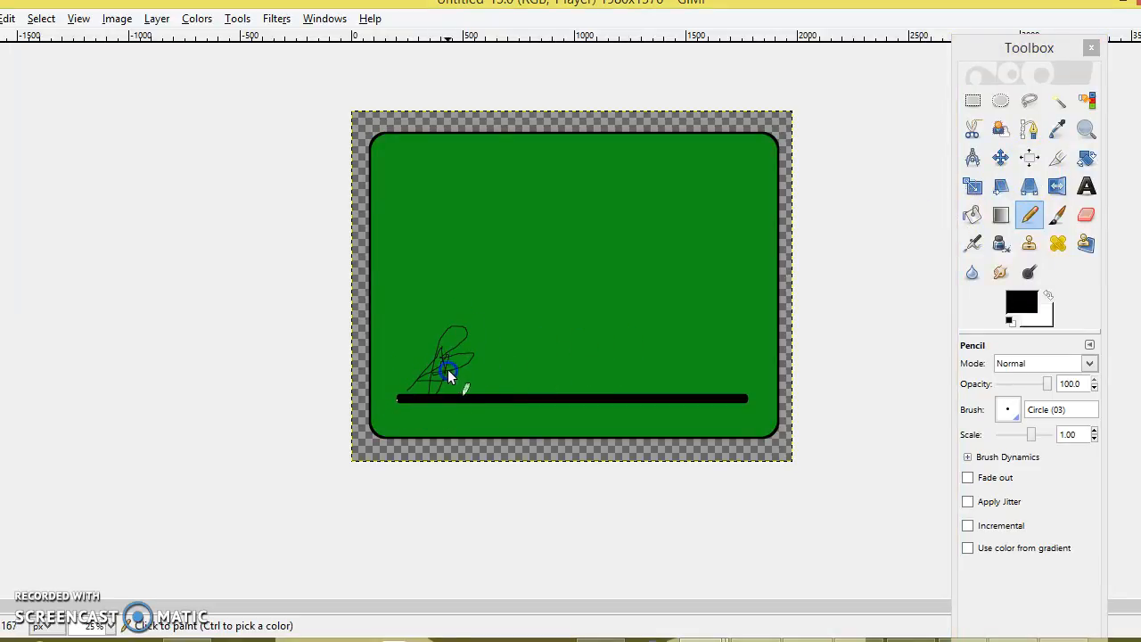
left_click_drag(649, 400, 649, 399)
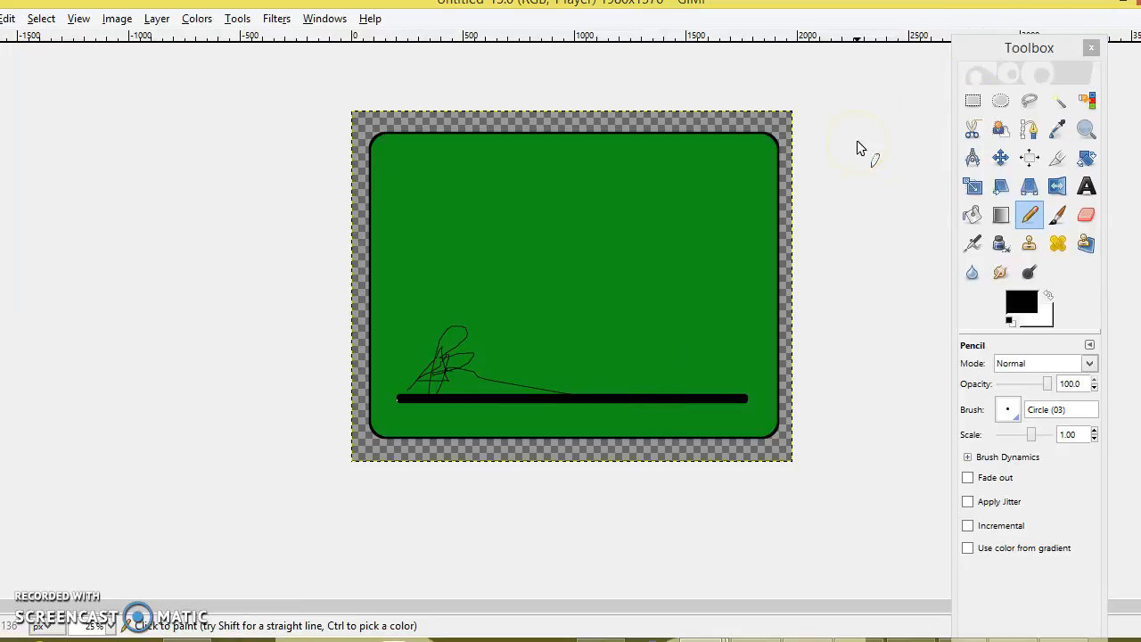
left_click(1086, 215)
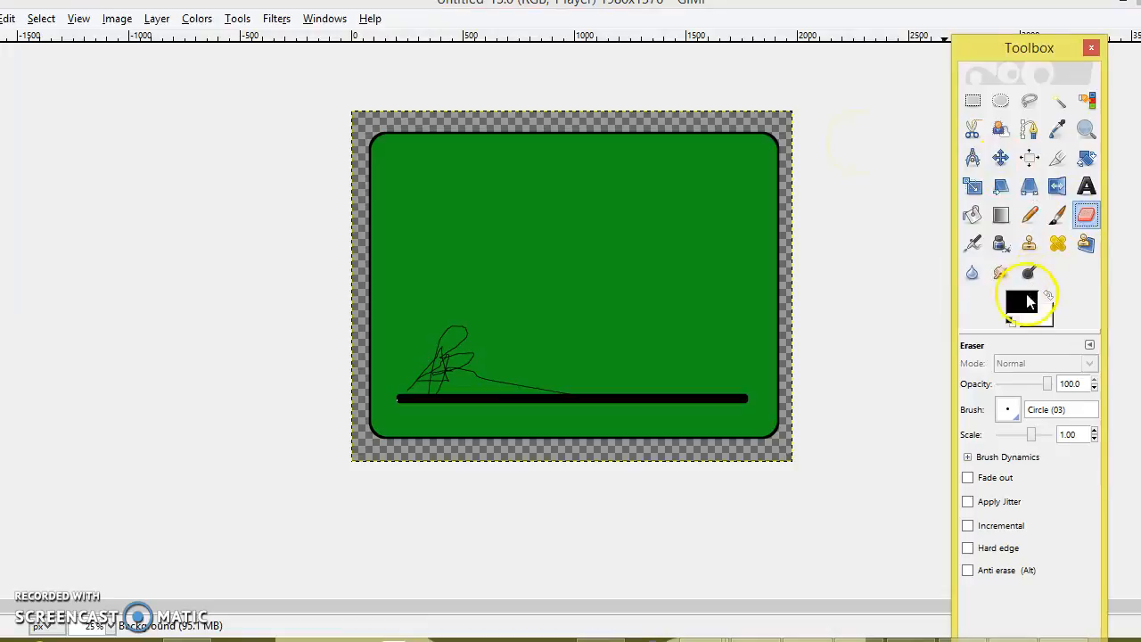
Set the background colour to green
left_click(1024, 303)
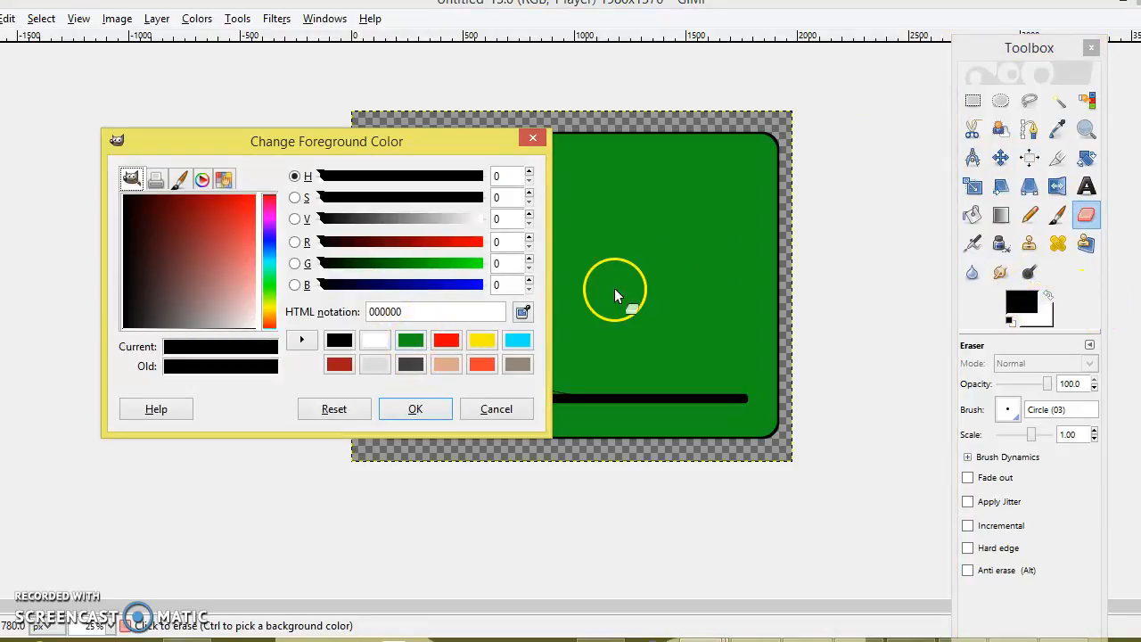
left_click(1036, 314)
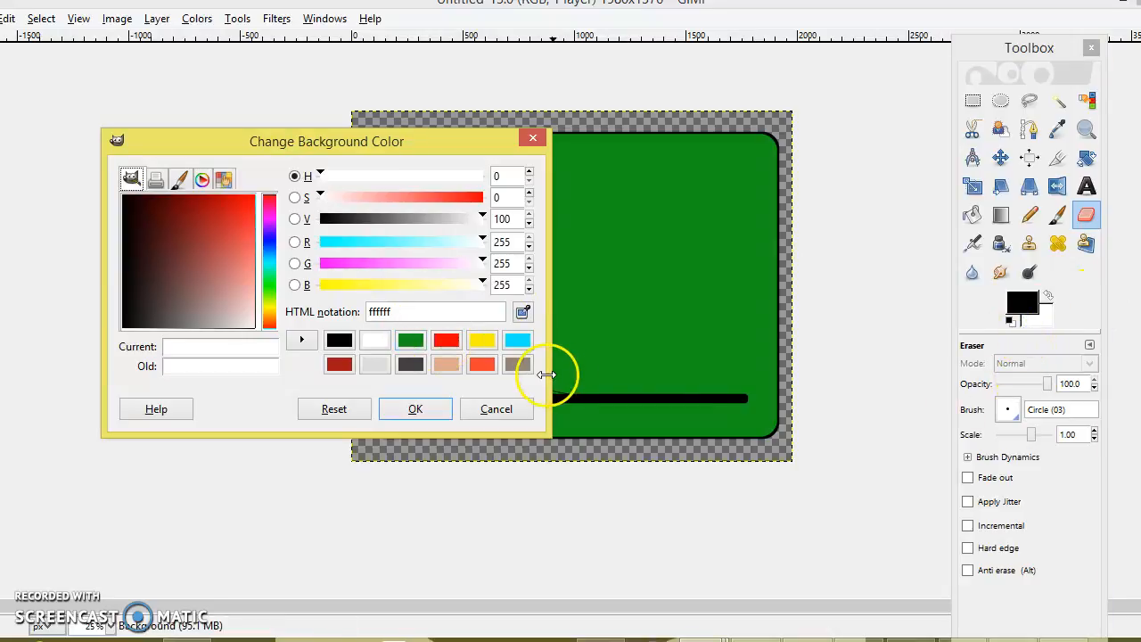
left_click(410, 340)
left_click(416, 408)
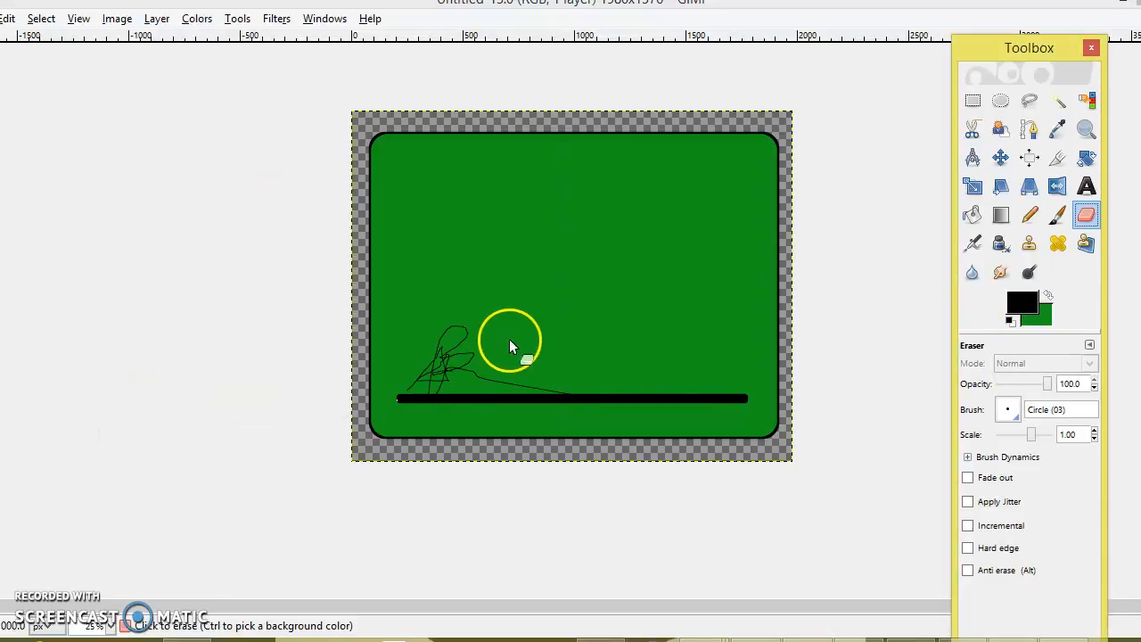
Erase the signature scribble with the Circle (19) brush, then undo the erase
left_click(1007, 412)
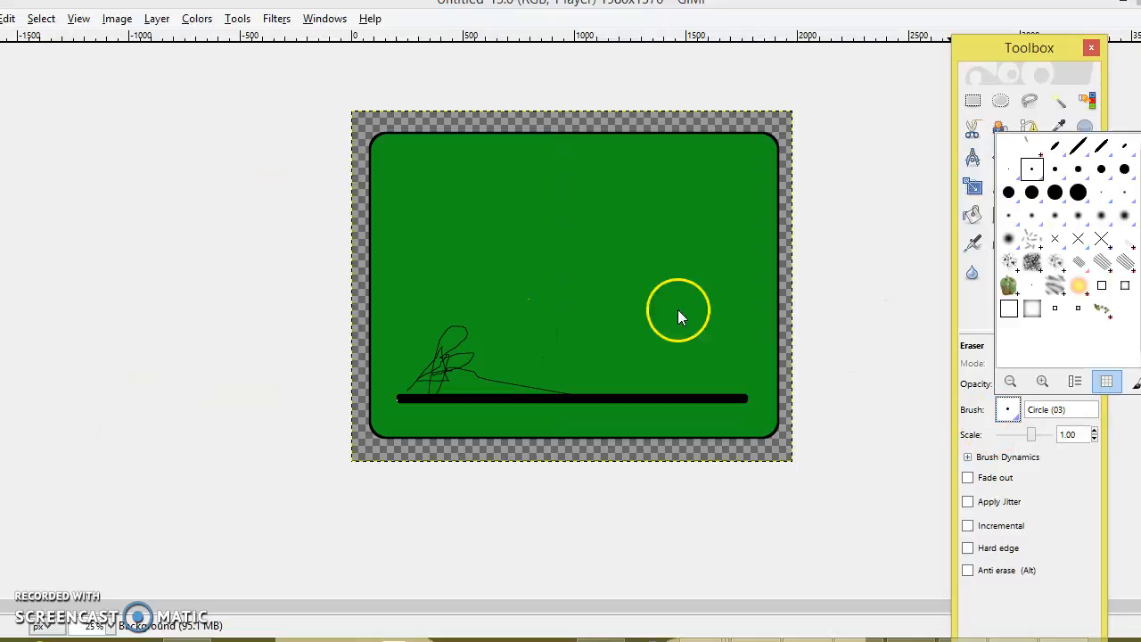
left_click(1070, 186)
mouse_move(468, 331)
left_mouse_down()
mouse_move(450, 359)
mouse_move(457, 336)
mouse_move(427, 355)
mouse_move(450, 326)
mouse_move(446, 344)
mouse_move(461, 330)
mouse_move(441, 324)
mouse_move(482, 330)
mouse_move(437, 343)
mouse_move(471, 334)
mouse_move(416, 379)
left_mouse_up()
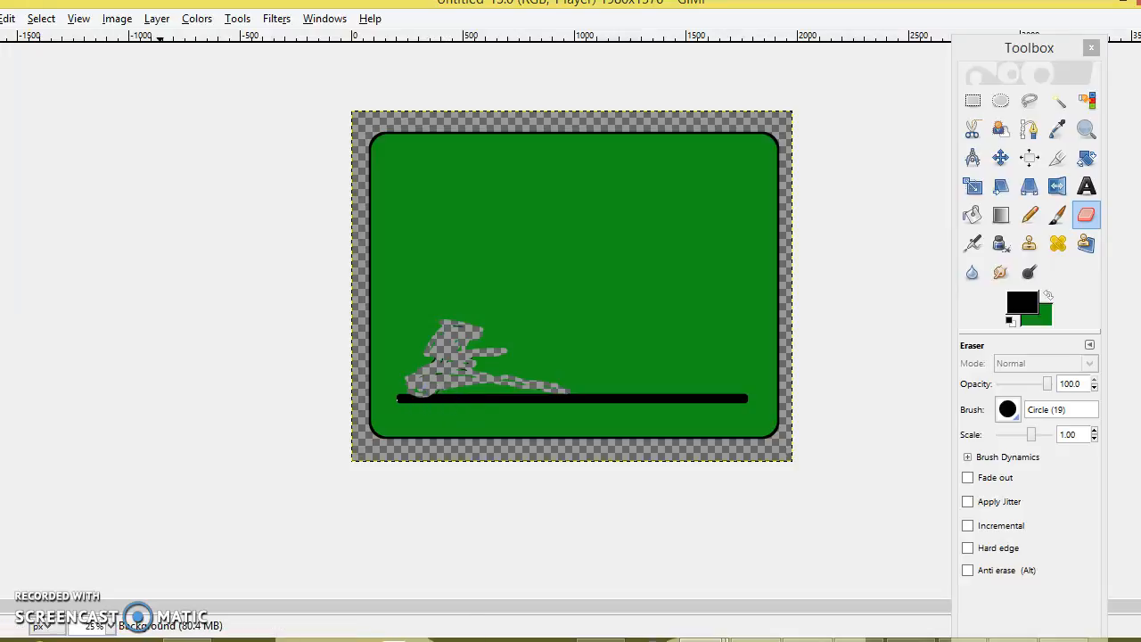
left_click(9, 19)
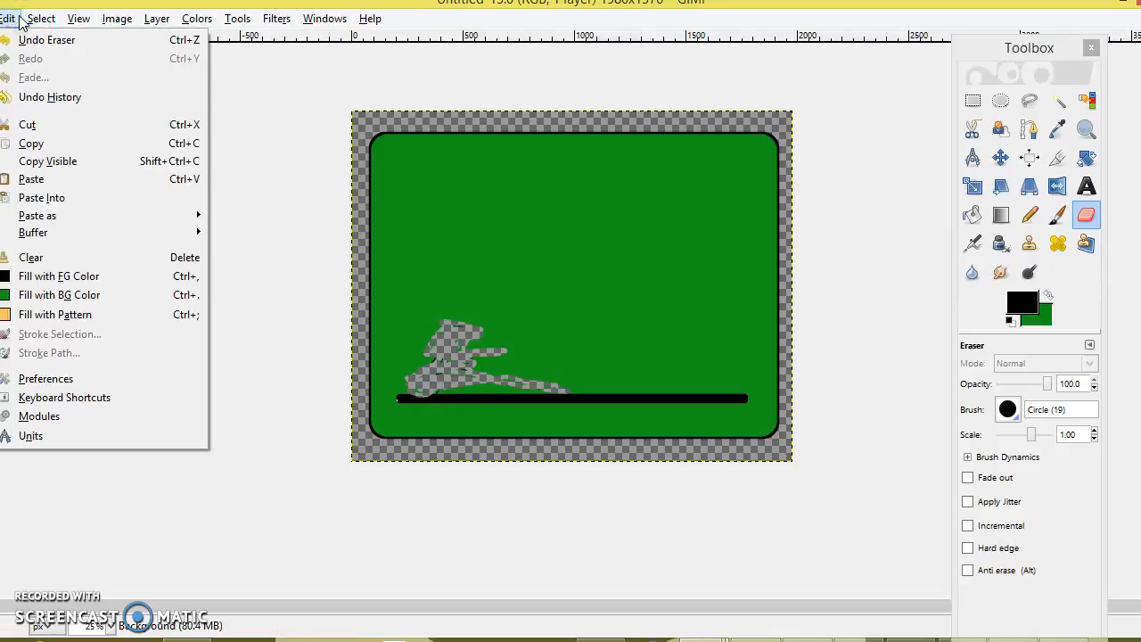
left_click(27, 40)
left_click(9, 18)
Add the cardholder's name in white (ffffff) bold text near the top of the card
left_click(1088, 191)
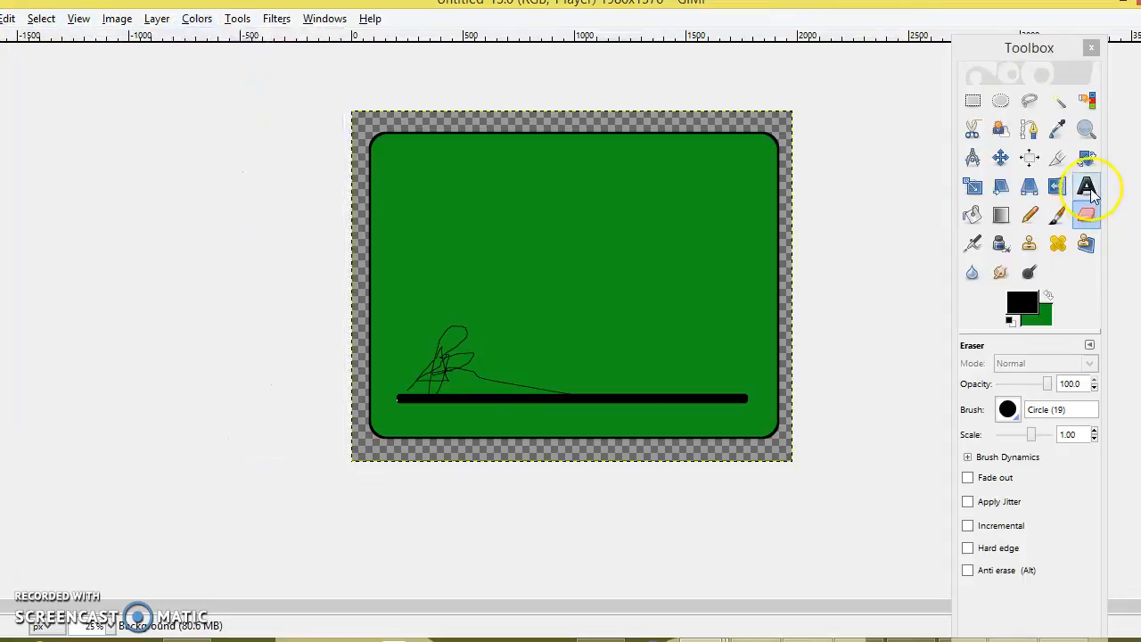
left_click(1026, 481)
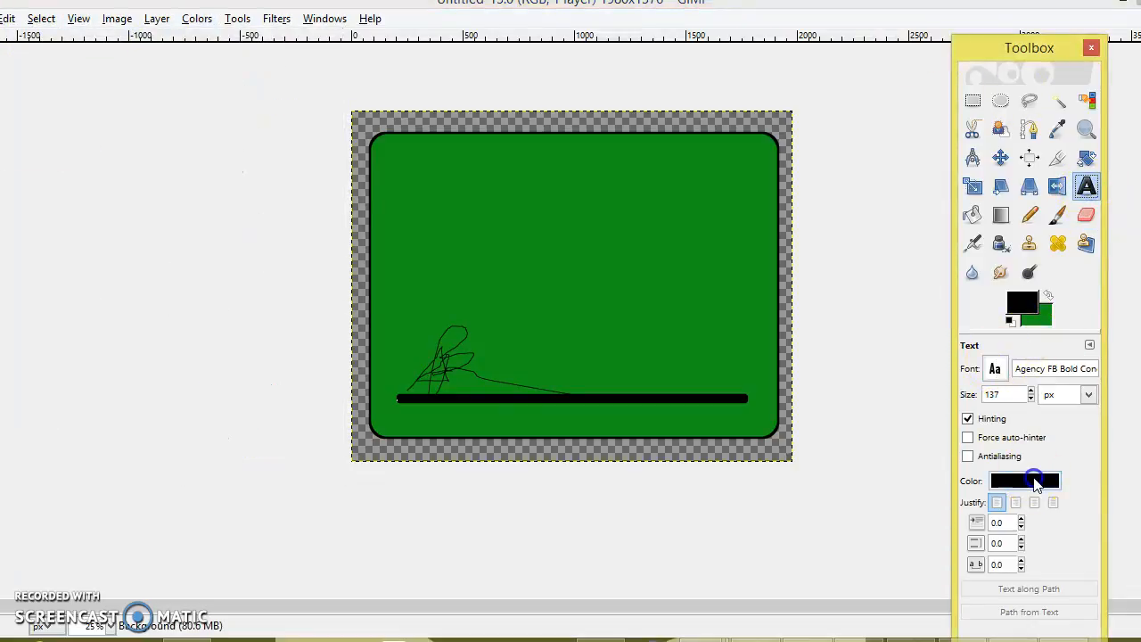
left_click(272, 201)
left_click(278, 268)
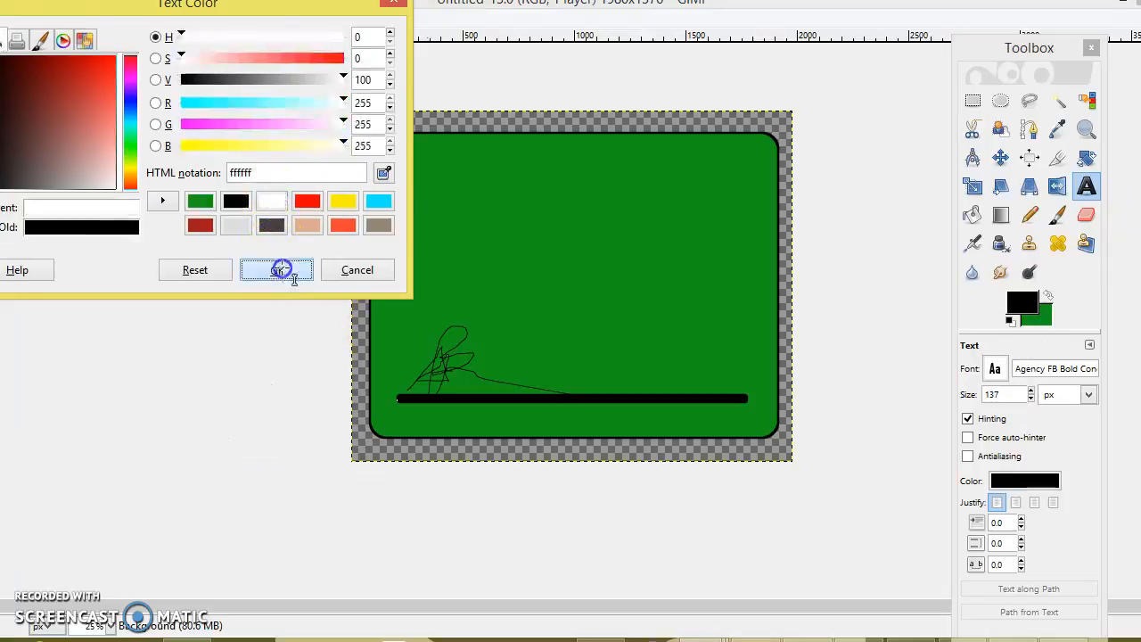
left_click(446, 170)
type("aS")
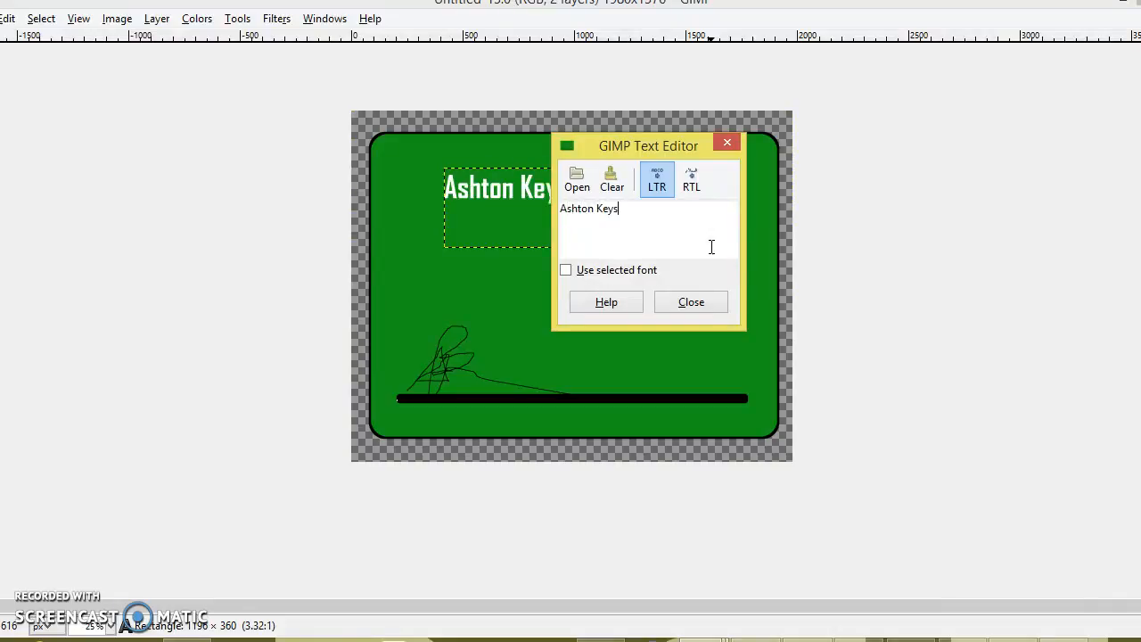
left_click(692, 308)
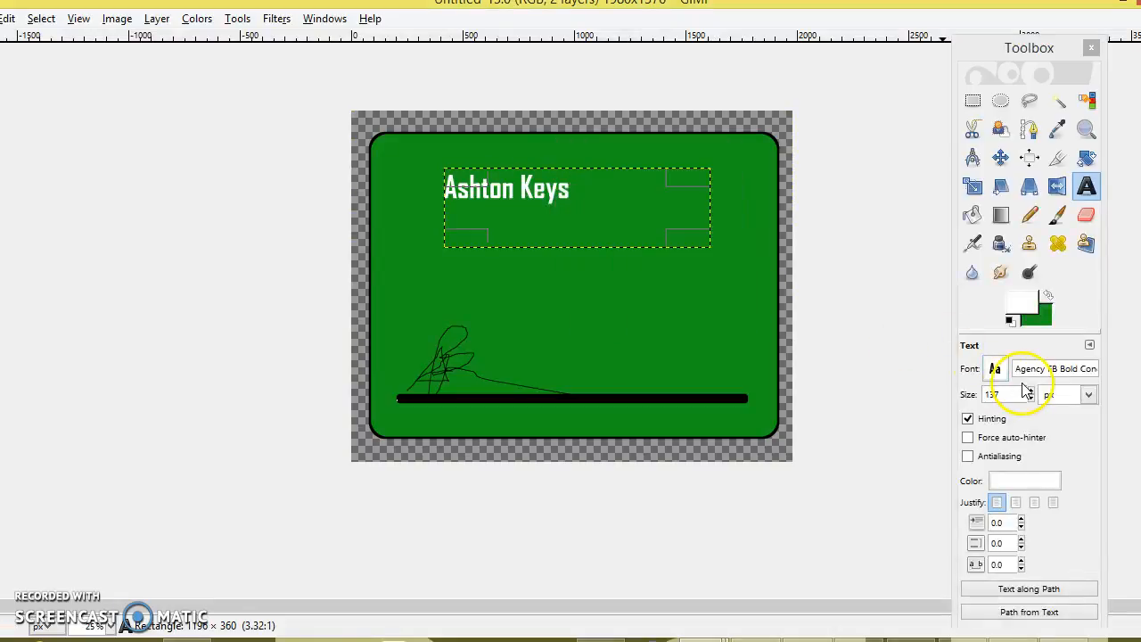
Enlarge the name text to 253 px
left_click(1031, 393)
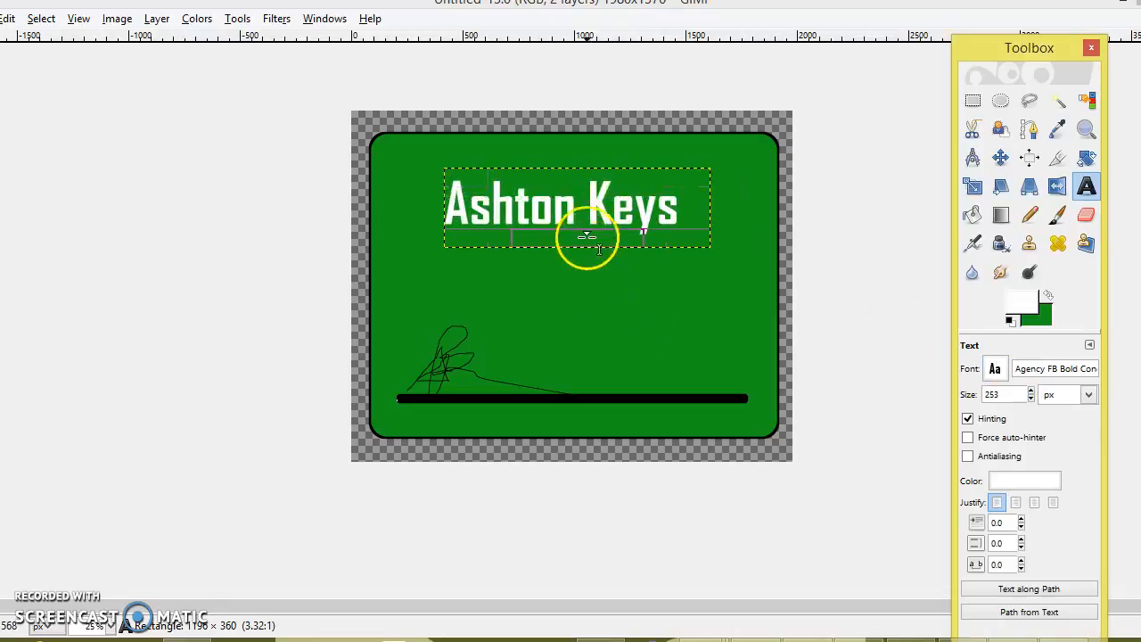
left_click(587, 237)
left_click(686, 303)
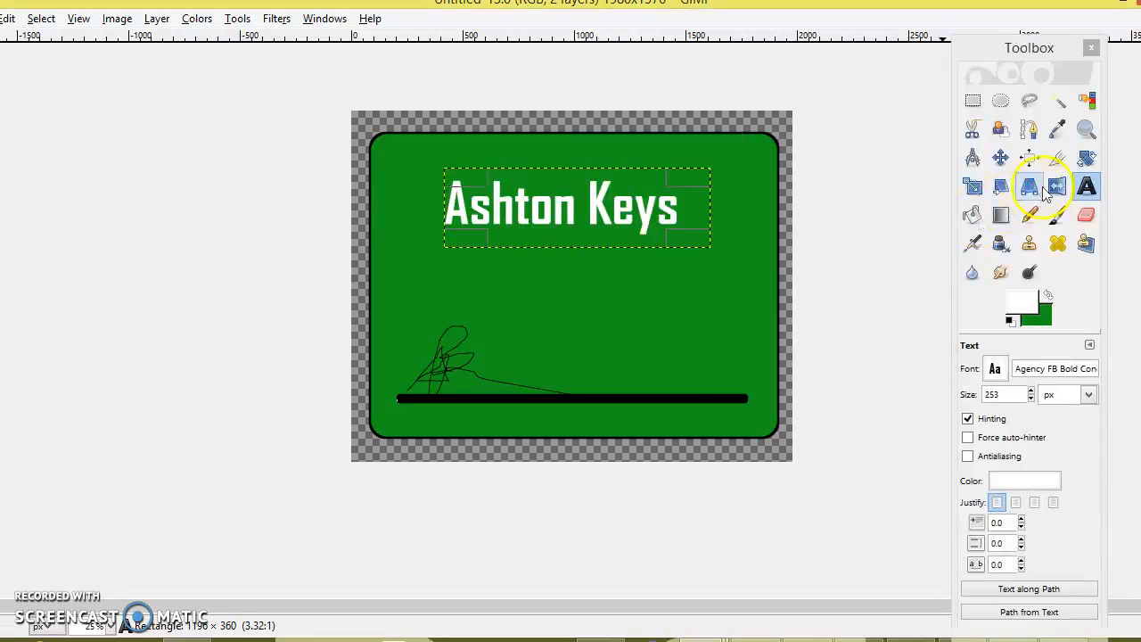
Try tilting the name with the Rotate tool, then cancel to keep it level
left_click(1086, 157)
left_click_drag(599, 205, 733, 209)
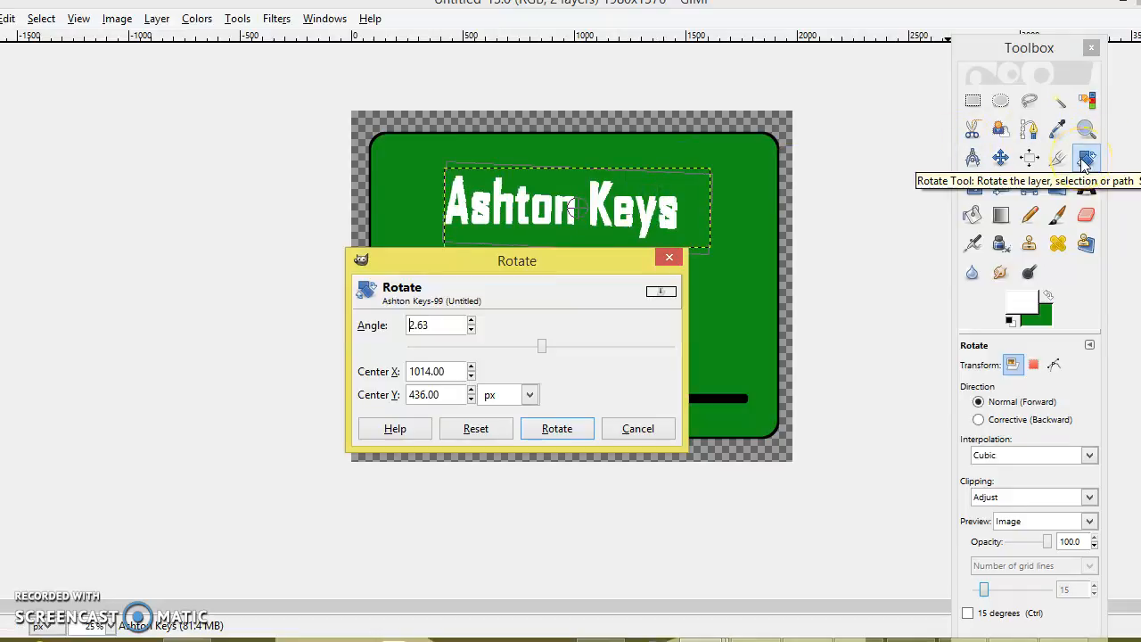
left_click(638, 428)
left_click(1059, 132)
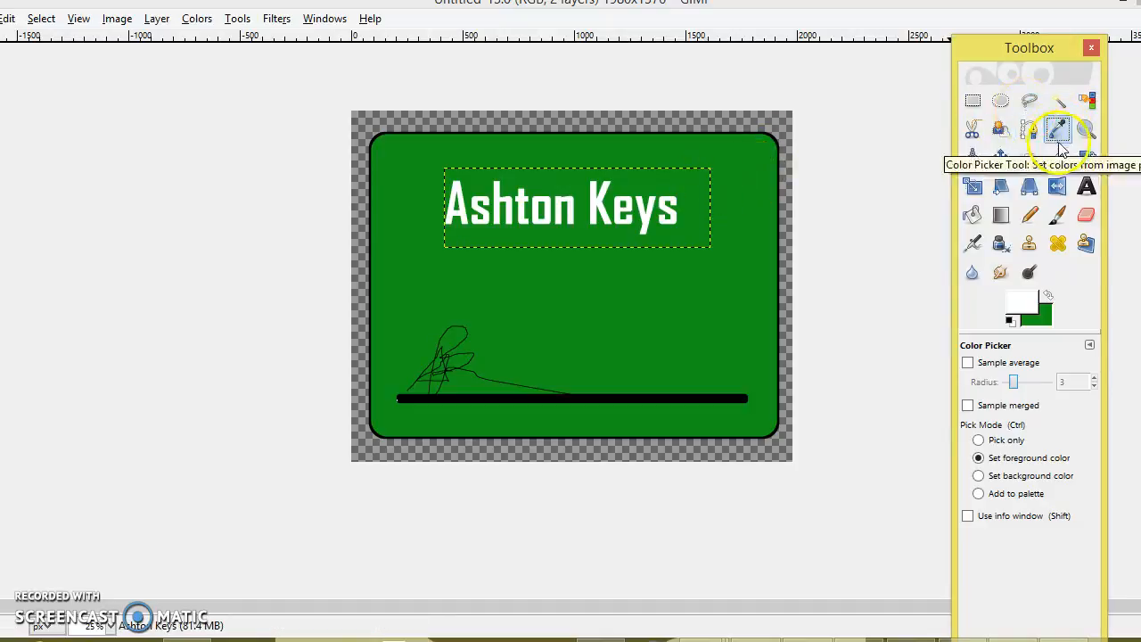
left_click(673, 214)
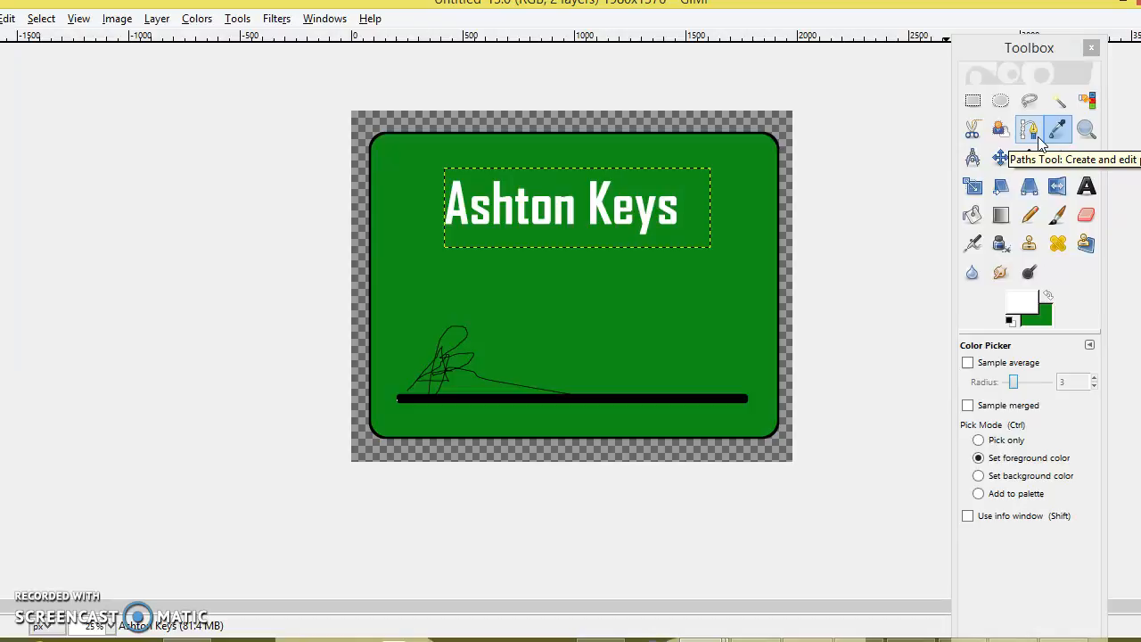
left_click(1029, 215)
mouse_move(723, 287)
left_mouse_down()
mouse_move(675, 183)
mouse_move(582, 292)
mouse_move(489, 263)
mouse_move(626, 183)
mouse_move(560, 161)
mouse_move(629, 186)
mouse_move(606, 204)
mouse_move(664, 234)
left_mouse_up()
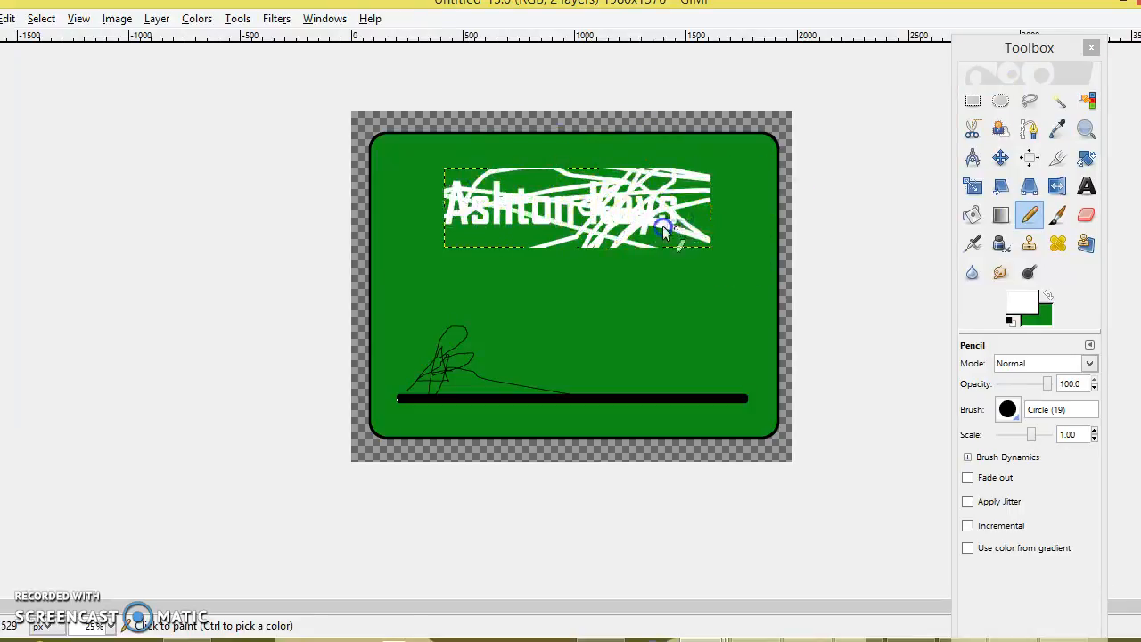
left_click(9, 18)
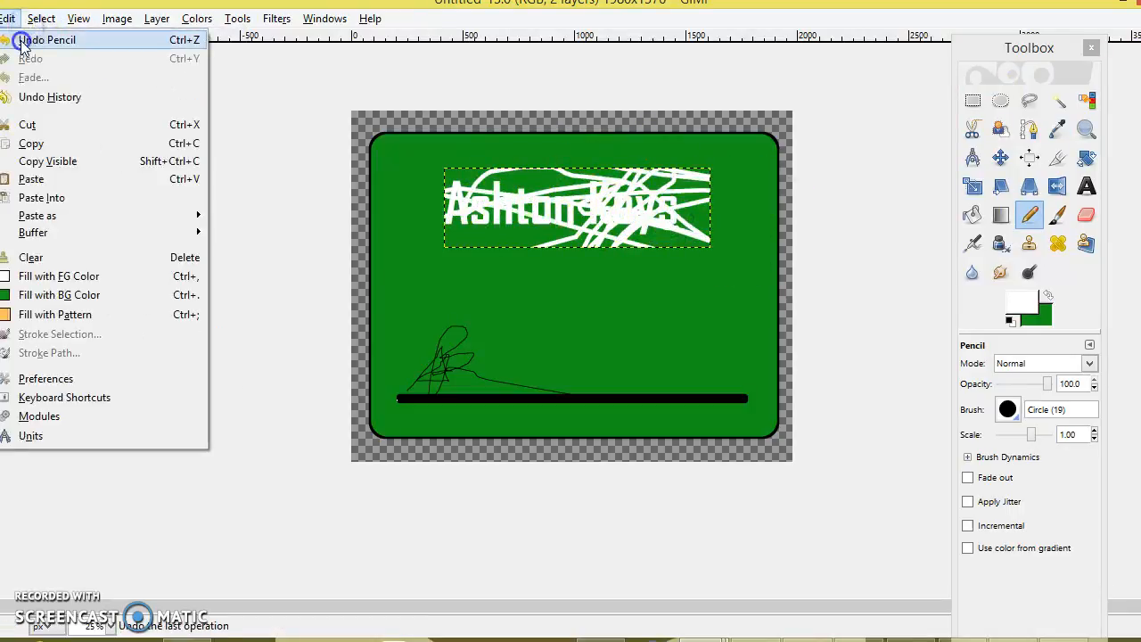
left_click(22, 40)
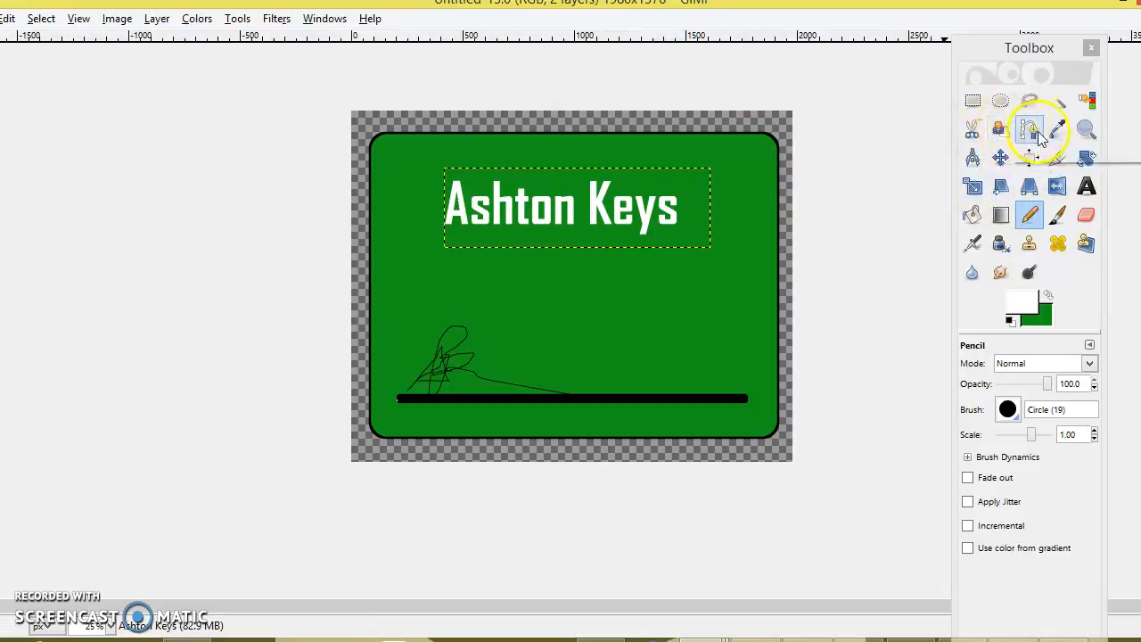
Fuzzy-select all the letters of the name heading
left_click(1096, 135)
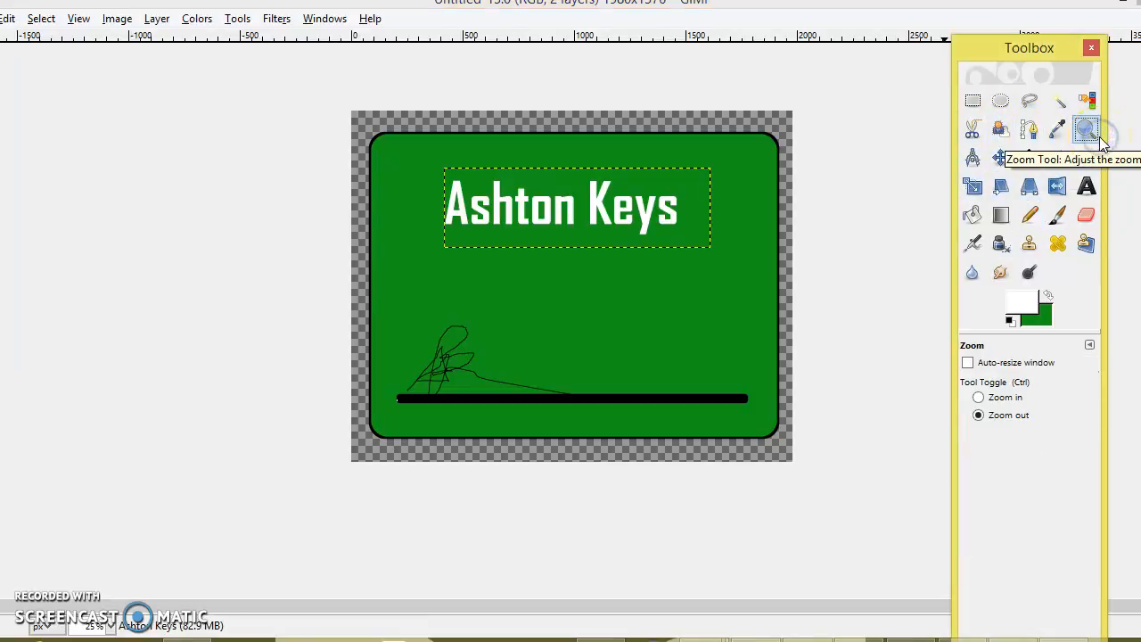
left_click(591, 149)
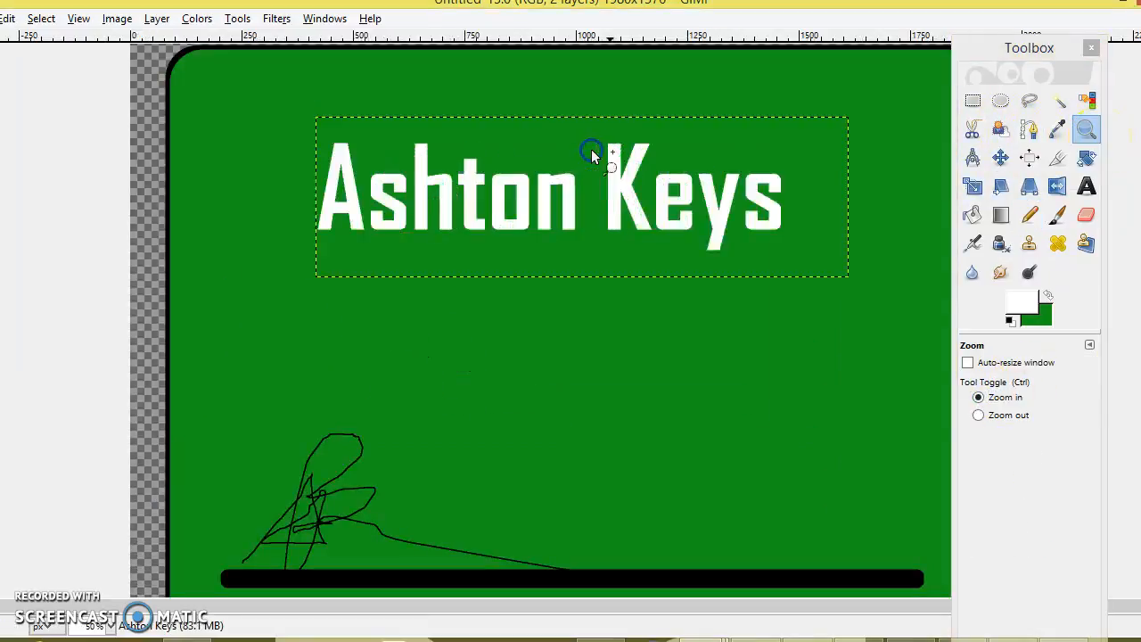
left_click(591, 149)
left_click(592, 149)
left_click(978, 415)
left_click(686, 219)
left_click(686, 219)
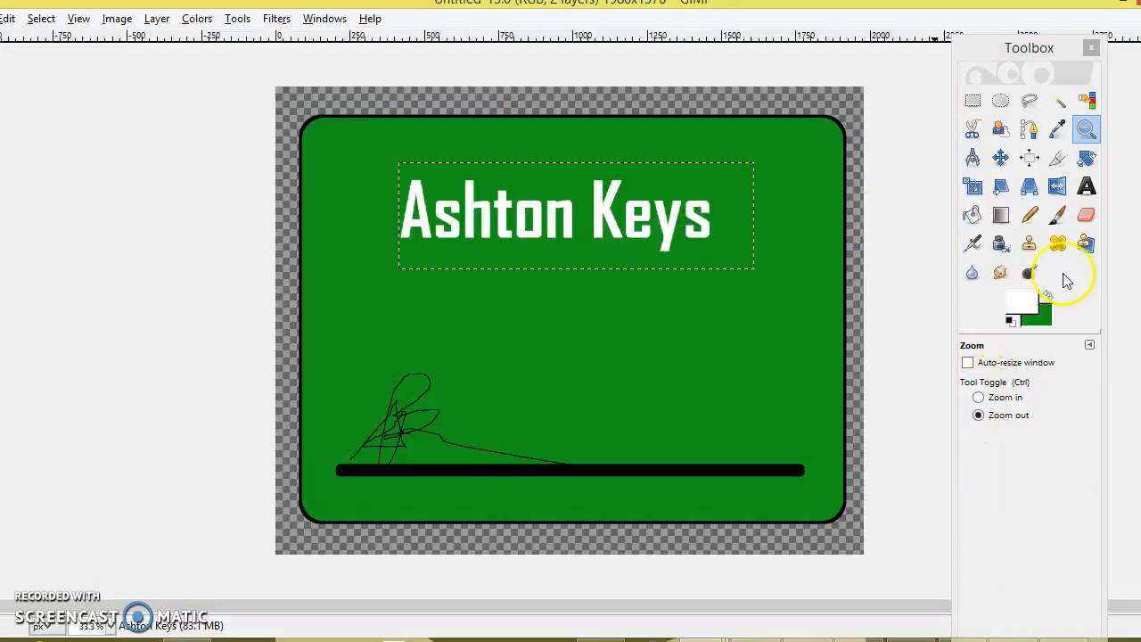
left_click(1000, 215)
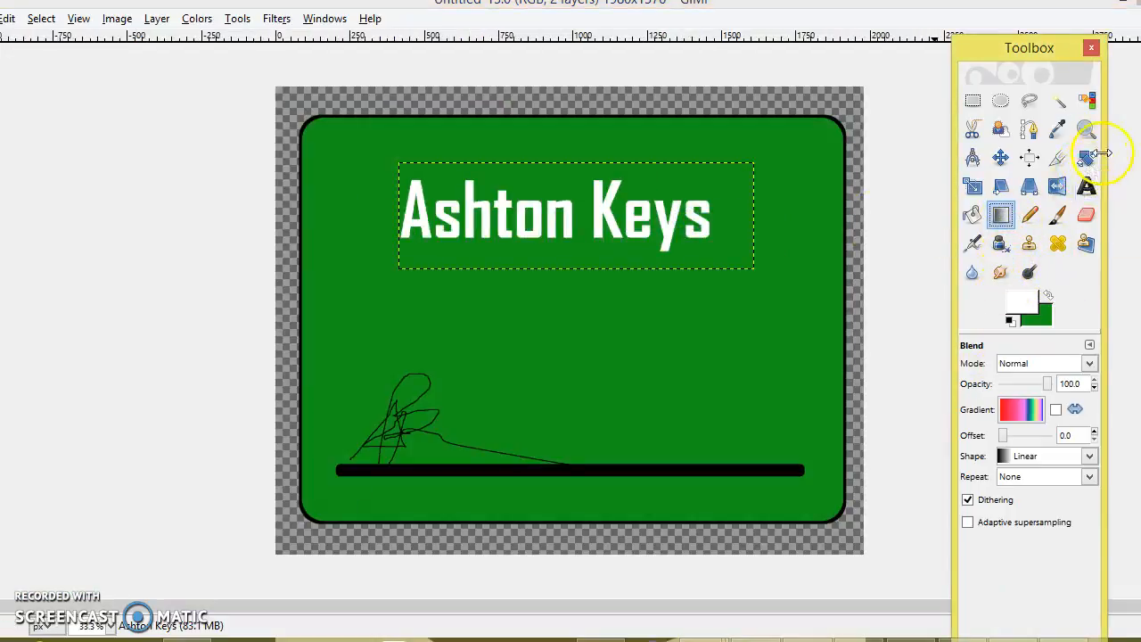
left_click(1063, 105)
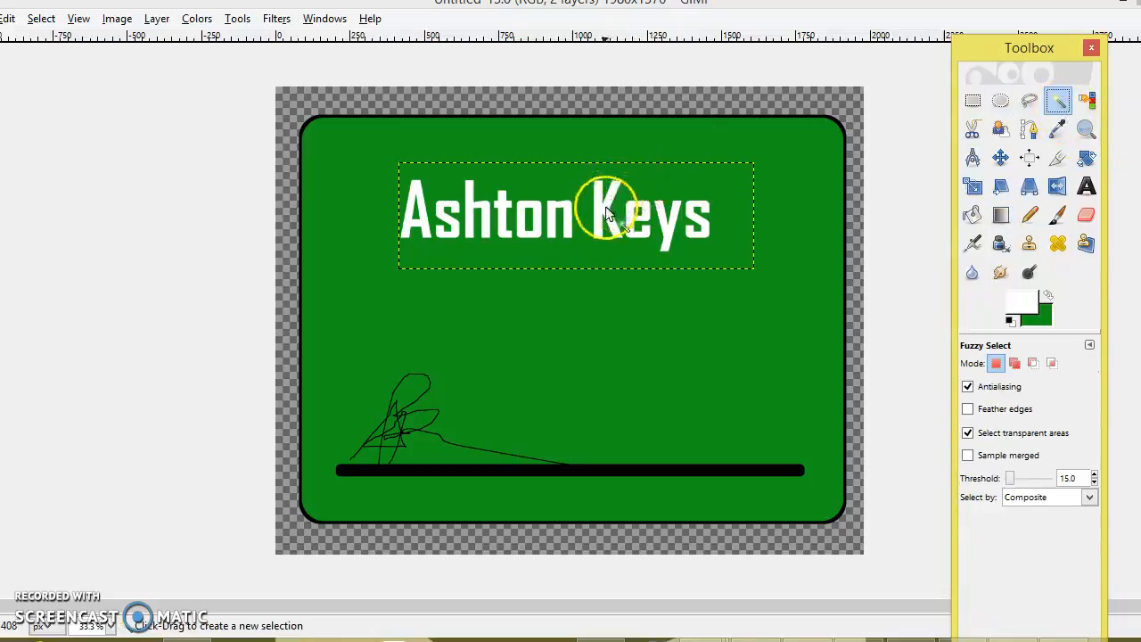
left_click(606, 208)
left_click(664, 220)
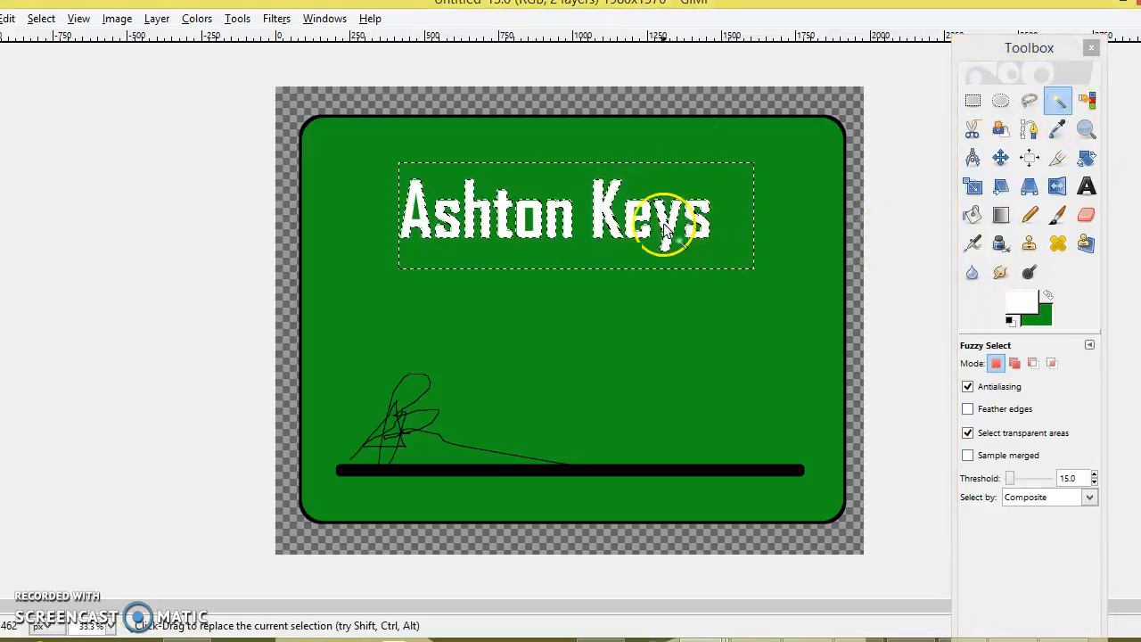
Fill the name banner with a red-to-rainbow gradient across the text box
left_click(1000, 215)
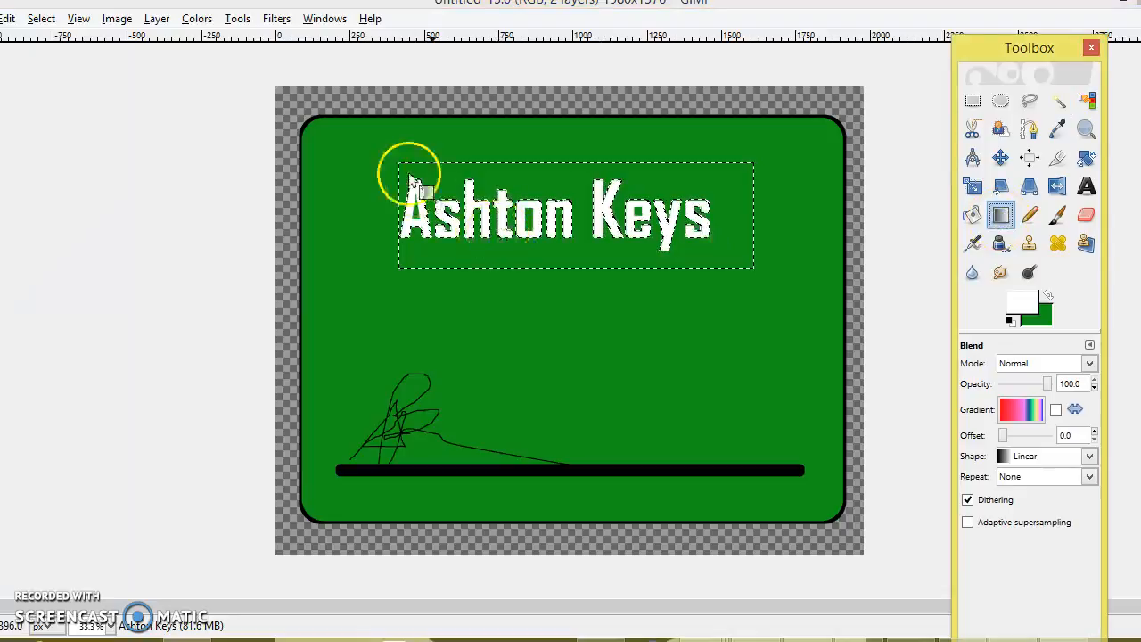
left_click_drag(400, 160, 753, 252)
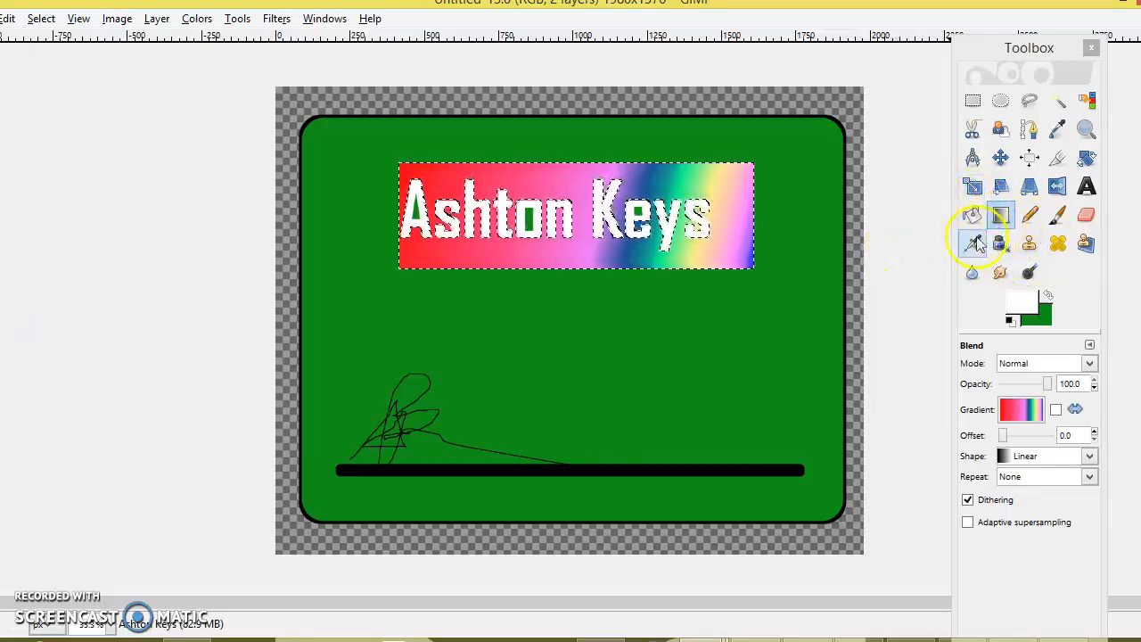
left_click(1001, 100)
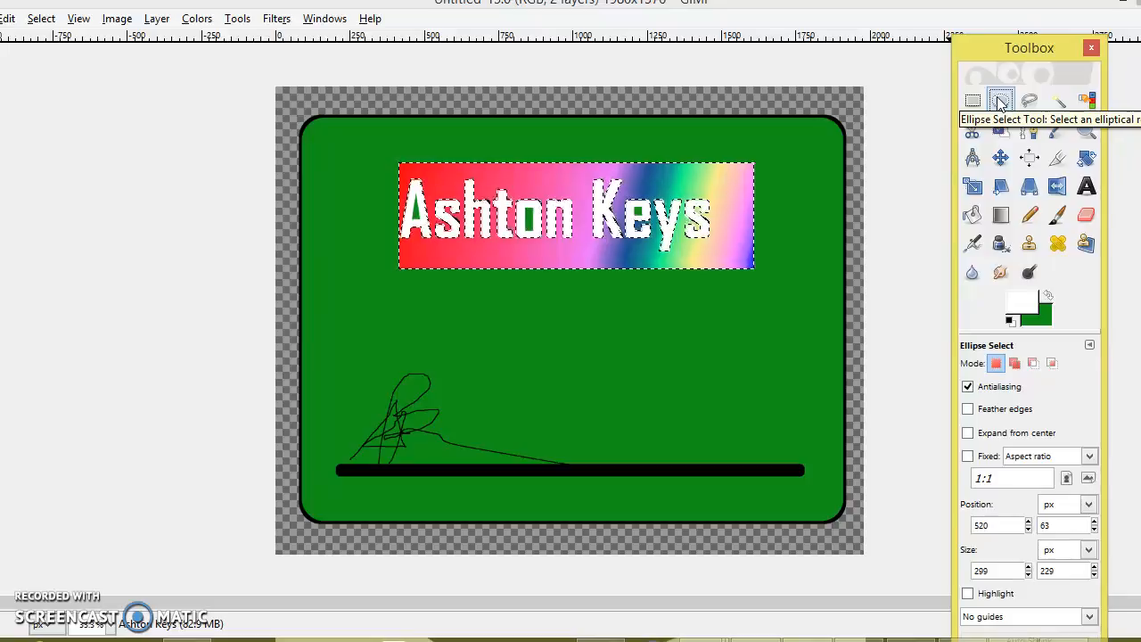
Convert the card image to Grayscale mode
left_click(976, 100)
left_click(1002, 100)
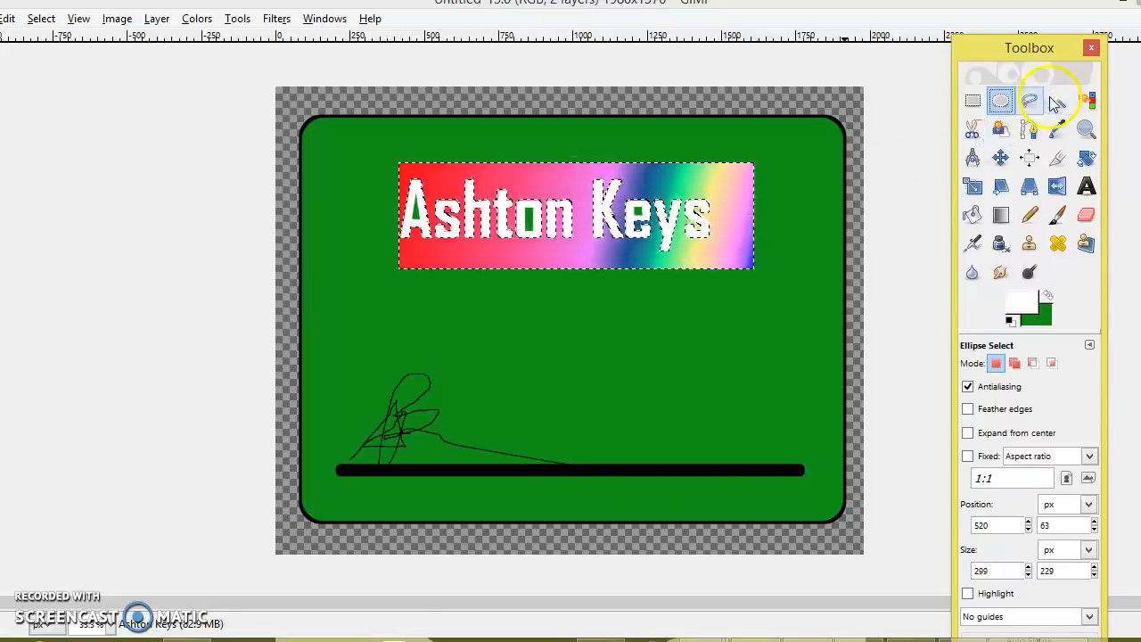
left_click(111, 19)
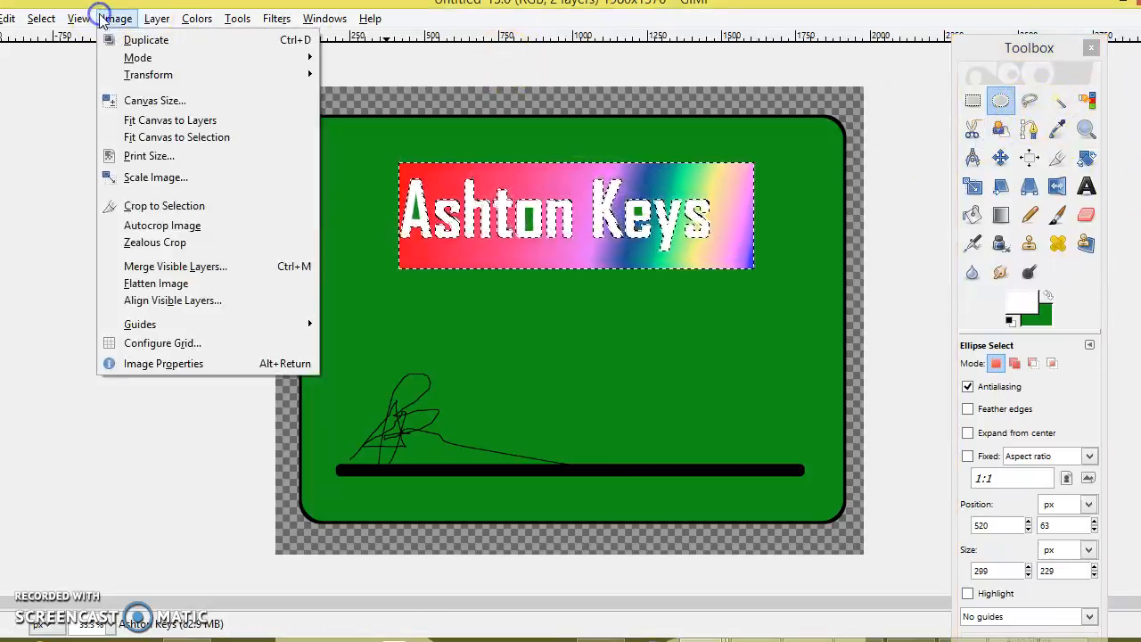
mouse_move(139, 57)
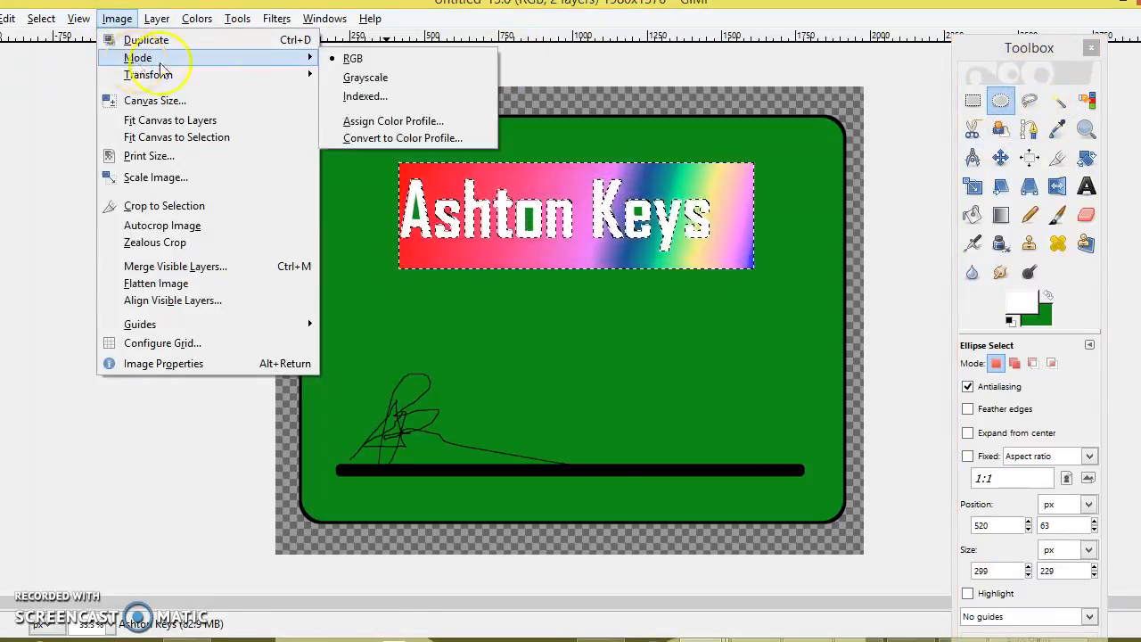
left_click(347, 79)
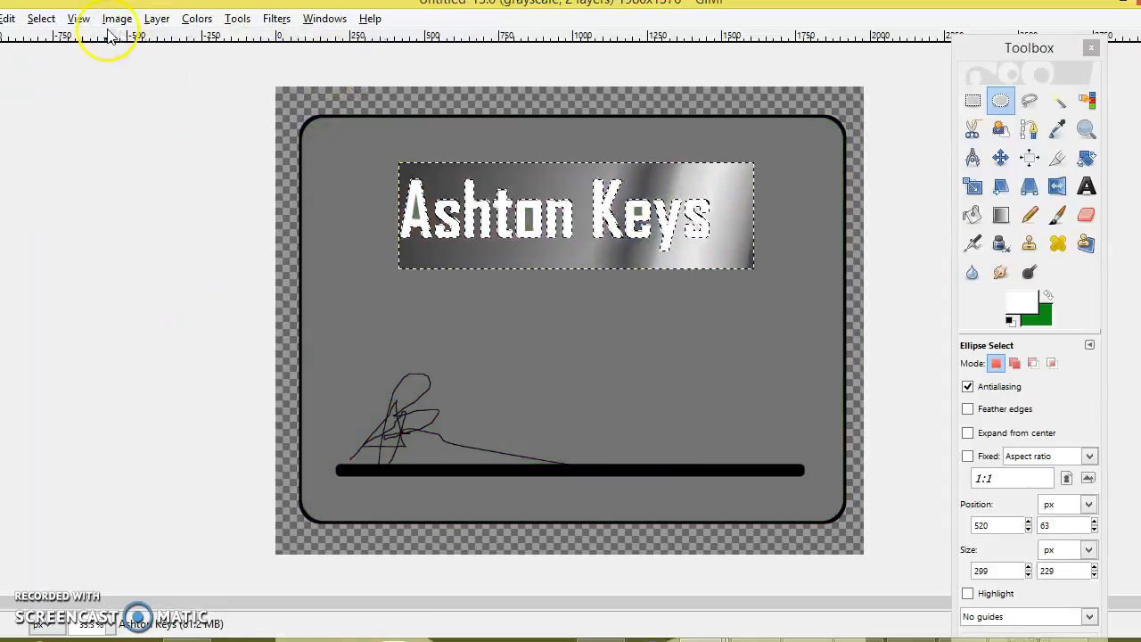
left_click(38, 19)
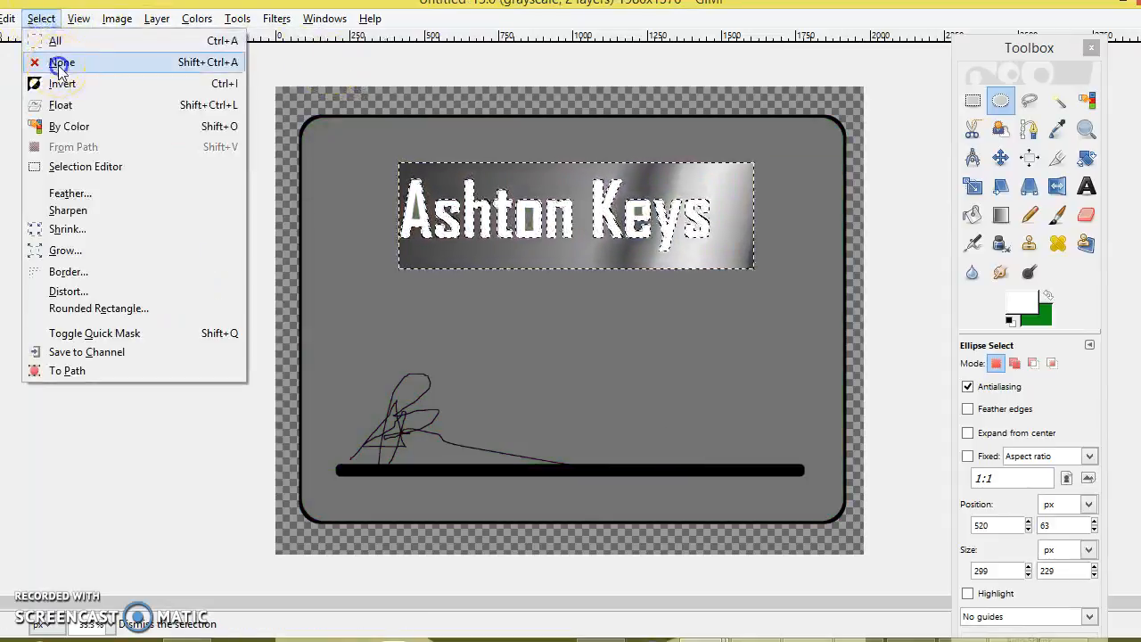
left_click(59, 66)
left_click(116, 19)
mouse_move(207, 82)
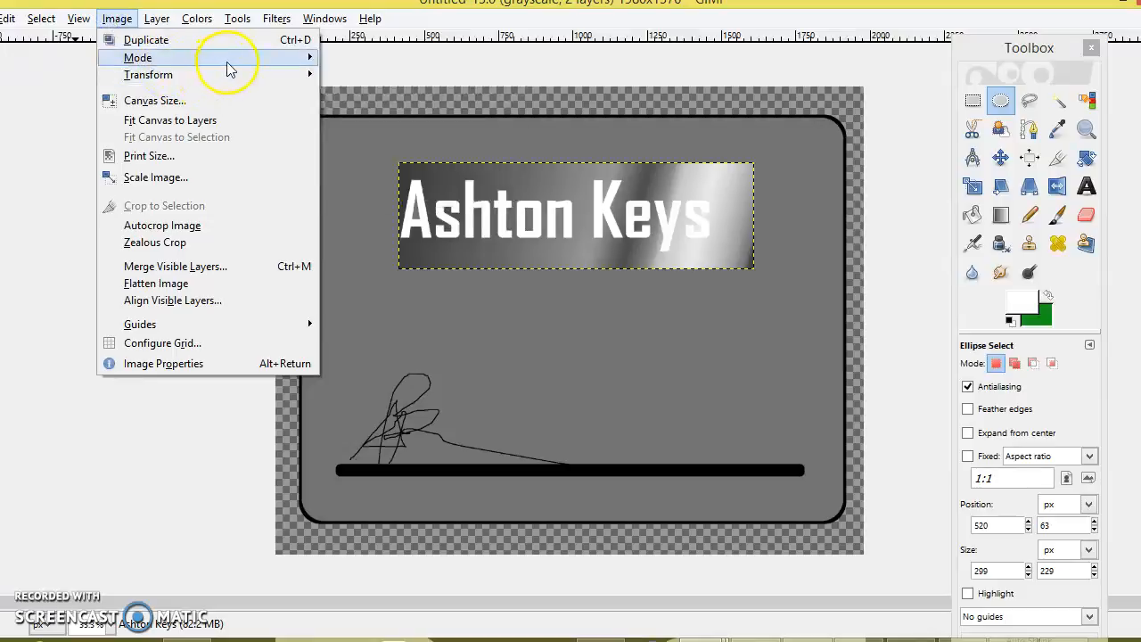
mouse_move(163, 26)
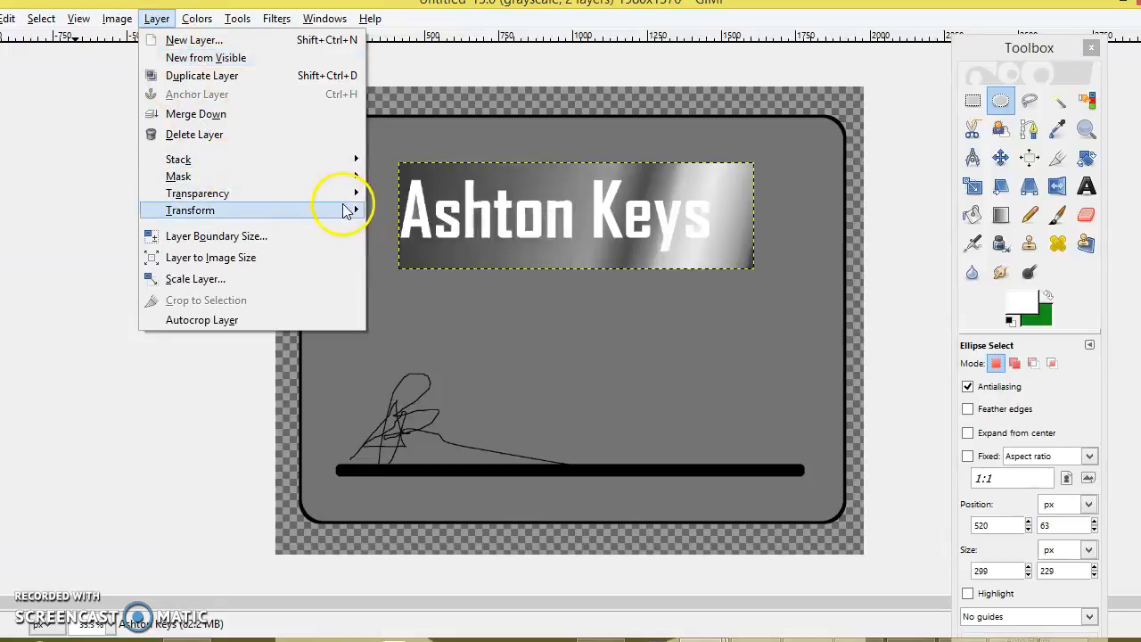
left_click(348, 196)
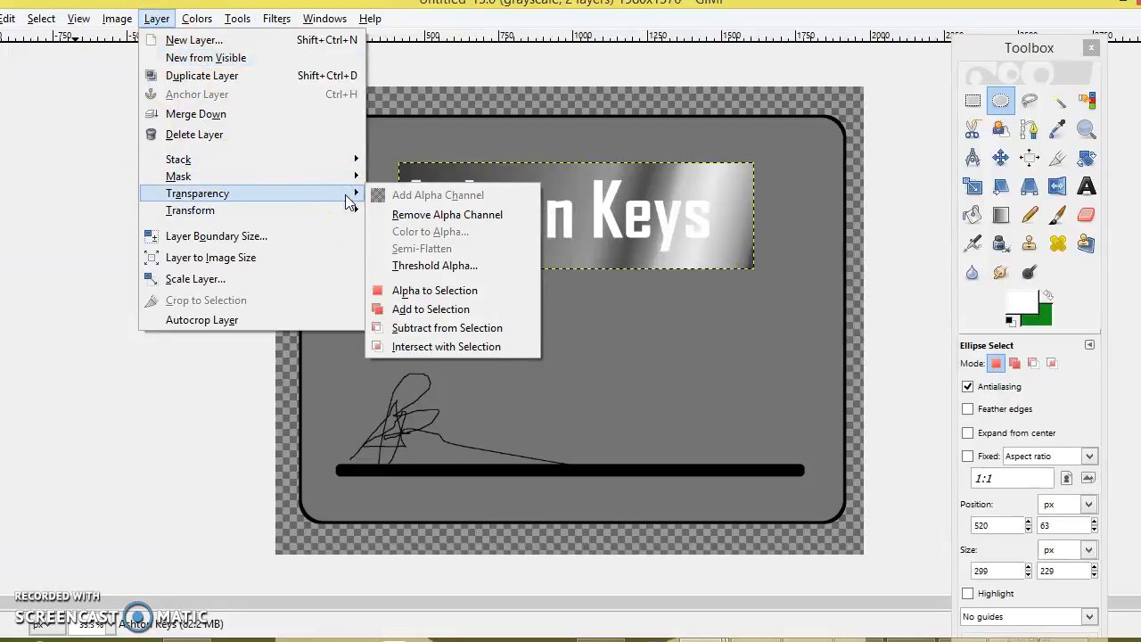
mouse_move(237, 19)
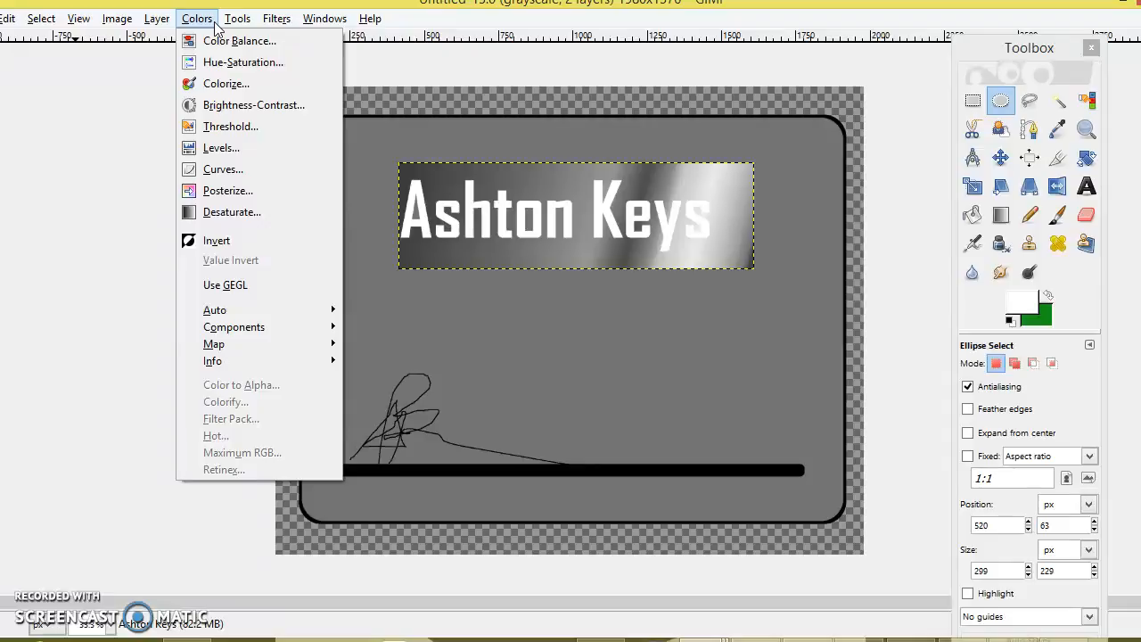
left_click(244, 25)
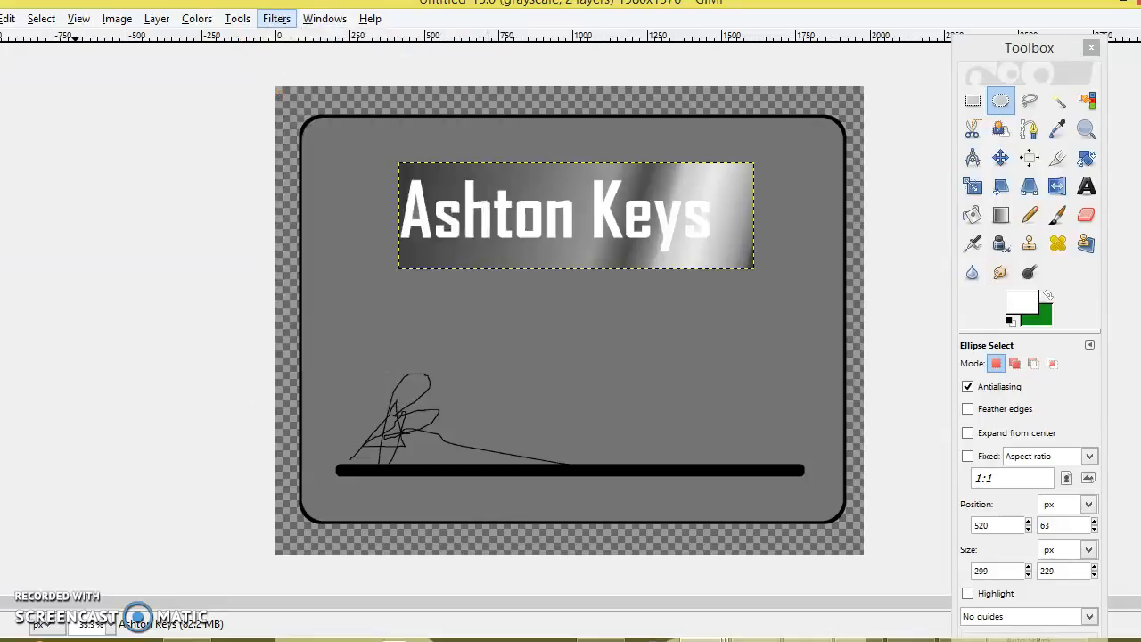
left_click(7, 178)
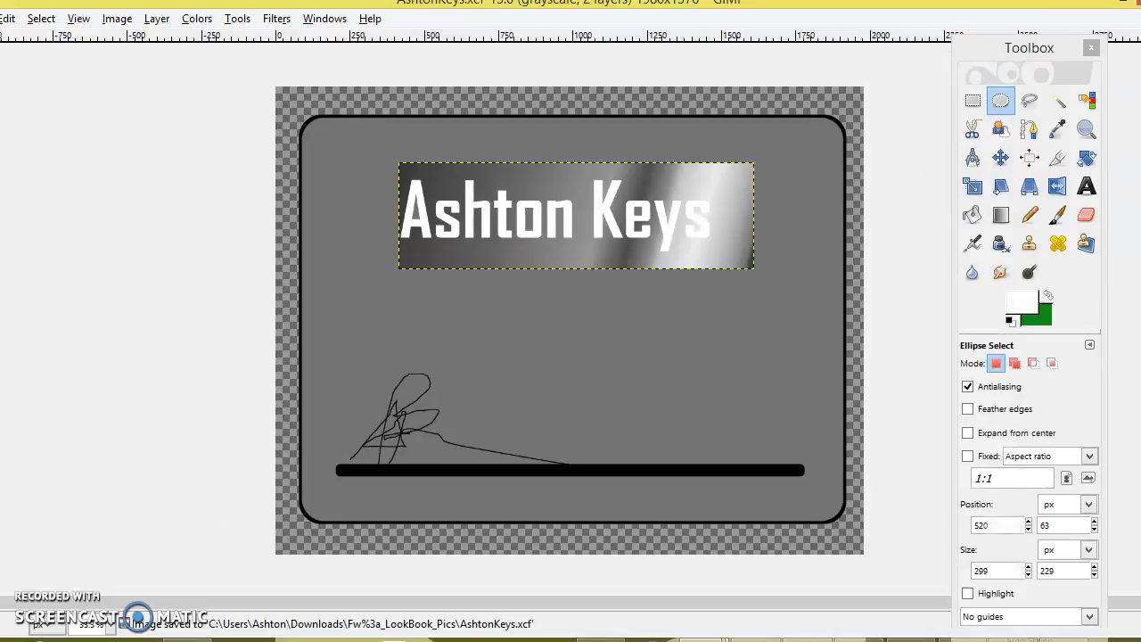
key("alt+f")
mouse_move(53, 136)
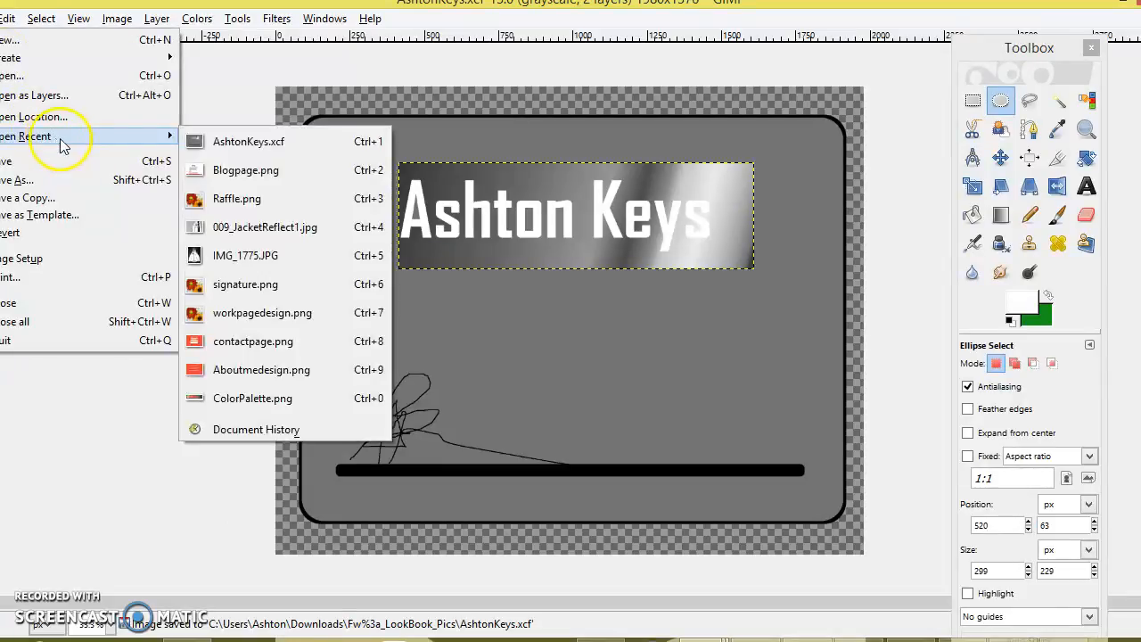
left_click(202, 142)
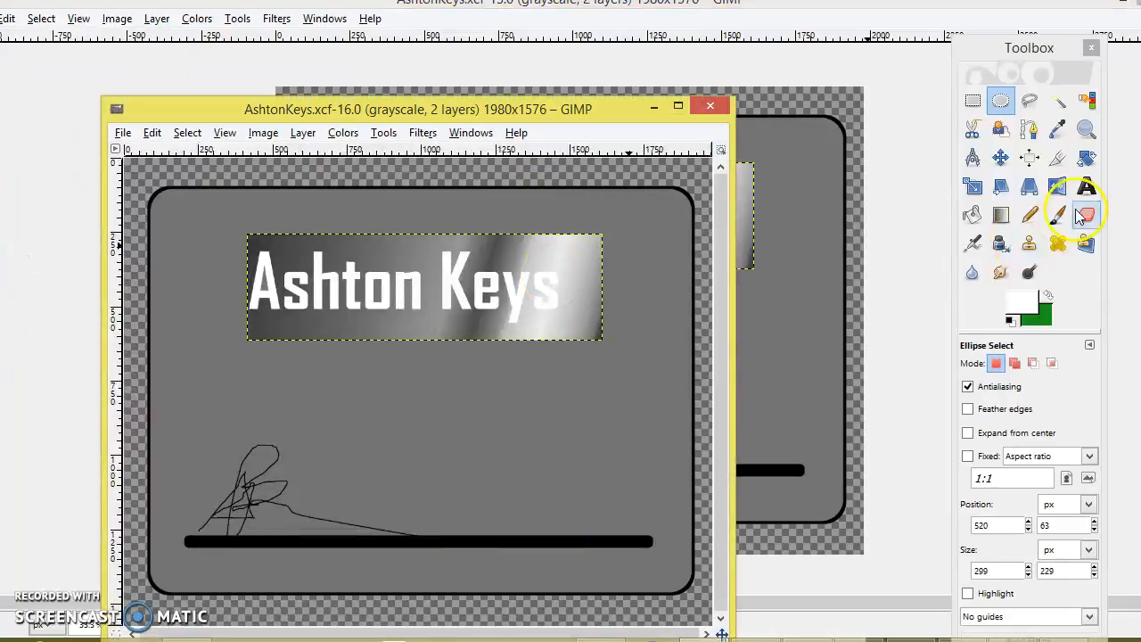
Edit the existing name text layer, deleting the surname so only the first name remains
left_click(1086, 186)
left_click(426, 267)
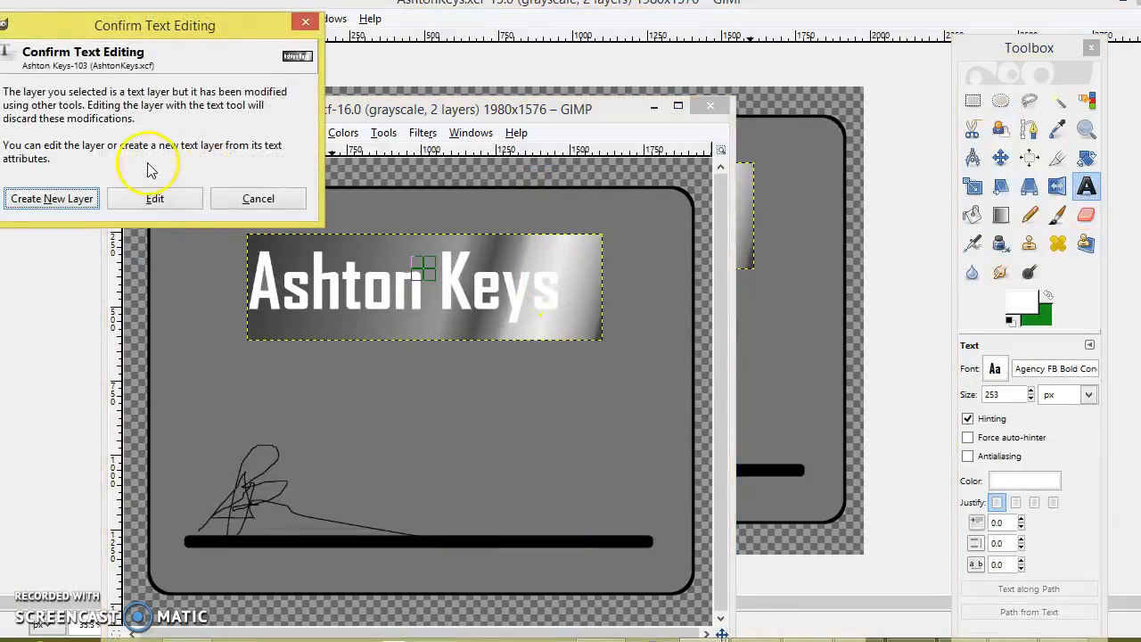
left_click(156, 198)
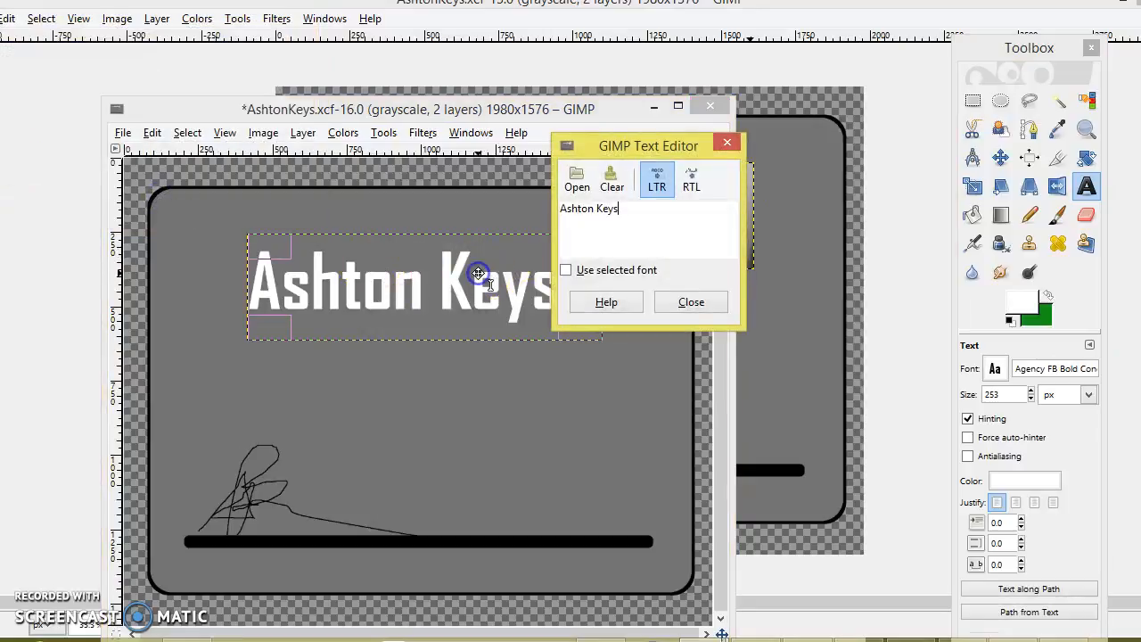
key("BackSpace")
key("BackSpace")
key("BackSpace")
key("BackSpace")
type("dfsg")
key("BackSpace")
key("BackSpace")
key("BackSpace")
key("BackSpace")
key("BackSpace")
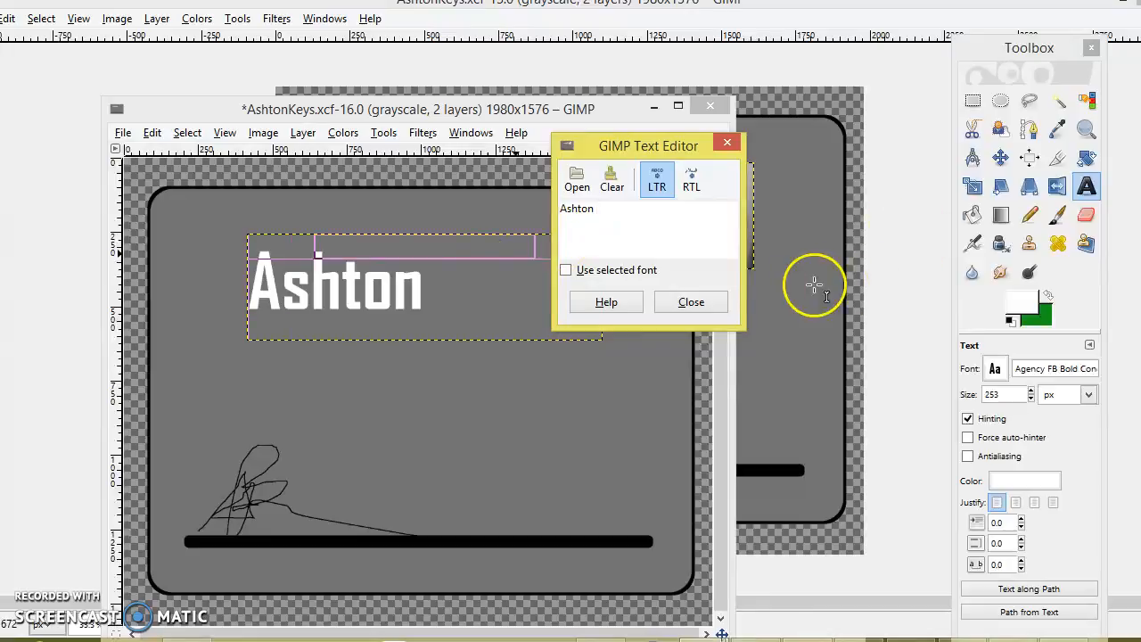
left_click(710, 303)
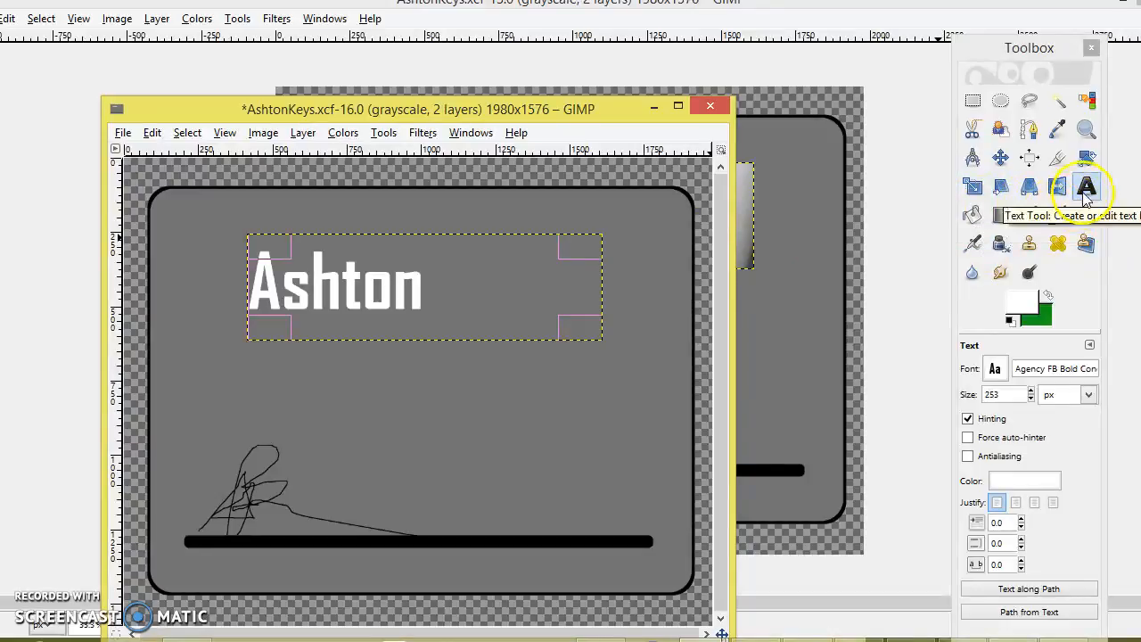
Open Motion Blur for the first-name text, set to Linear, length 5, angle 10
left_click(1095, 153)
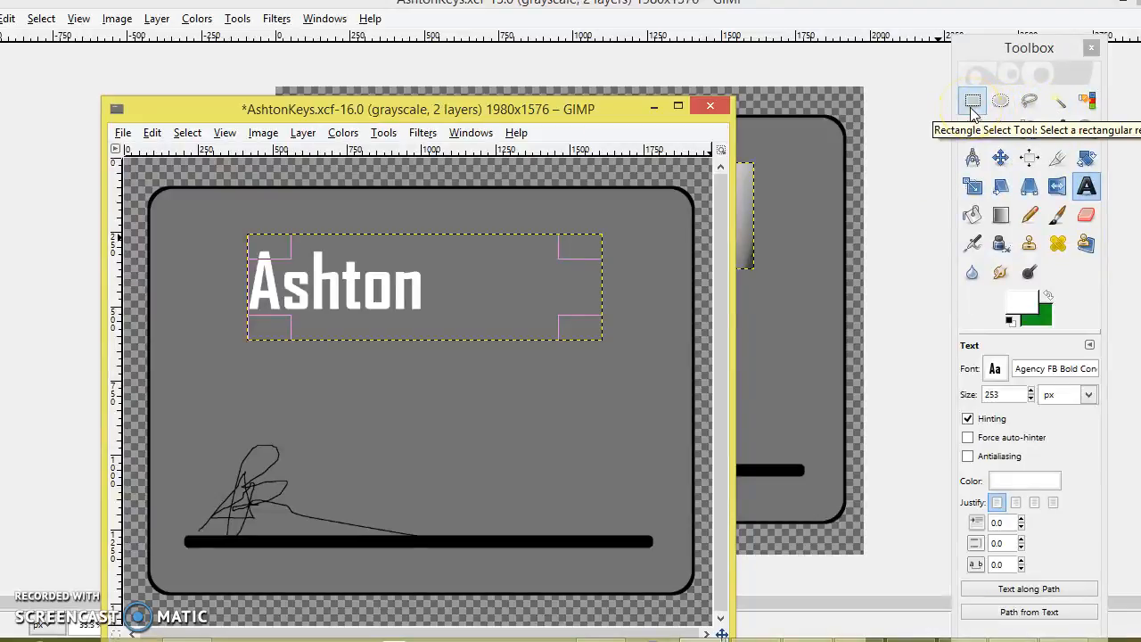
left_click(1001, 103)
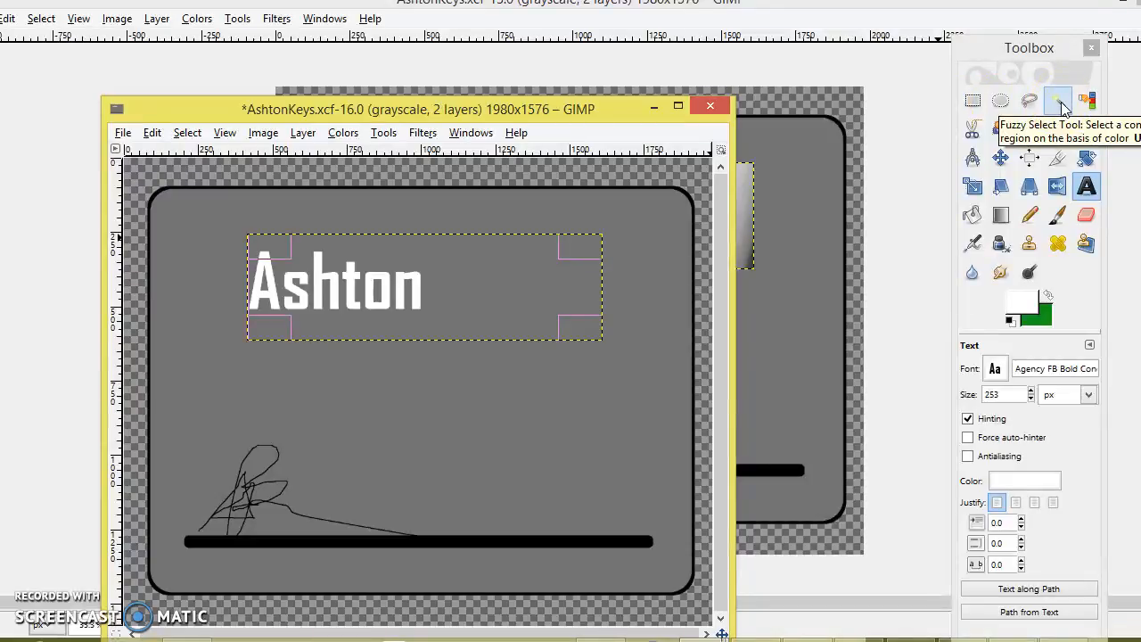
left_click(263, 132)
mouse_move(280, 191)
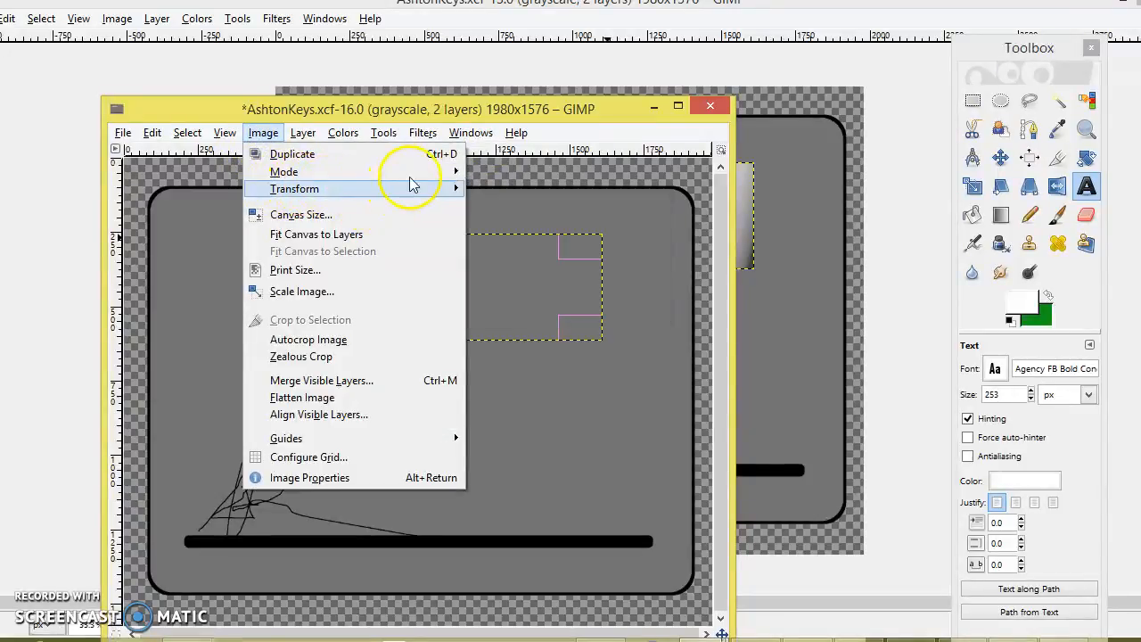
mouse_move(411, 176)
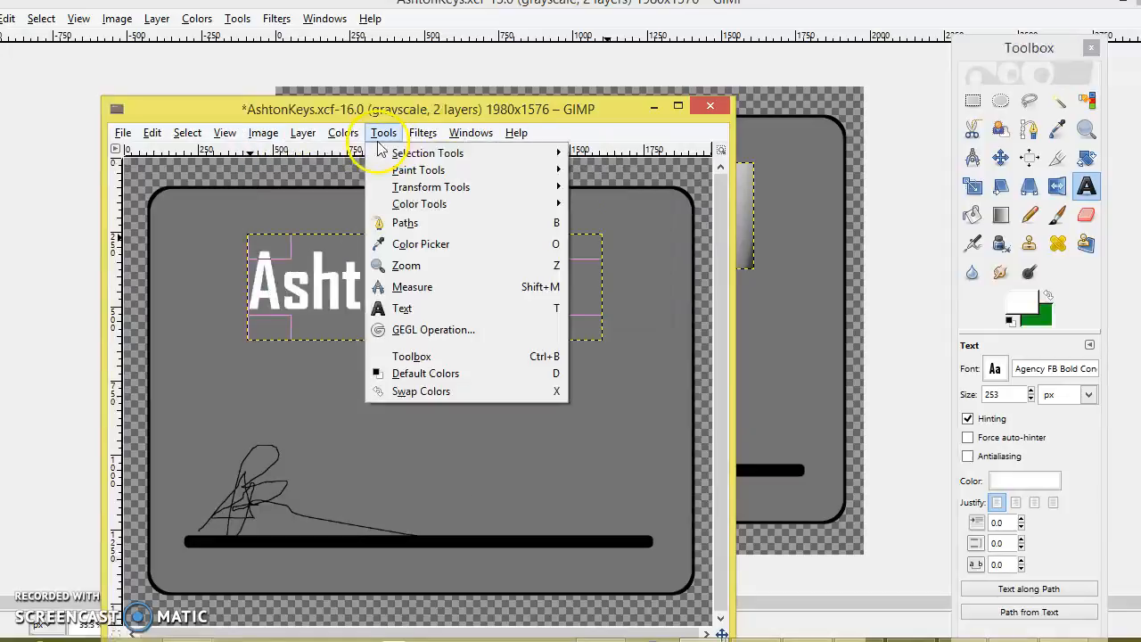
mouse_move(313, 136)
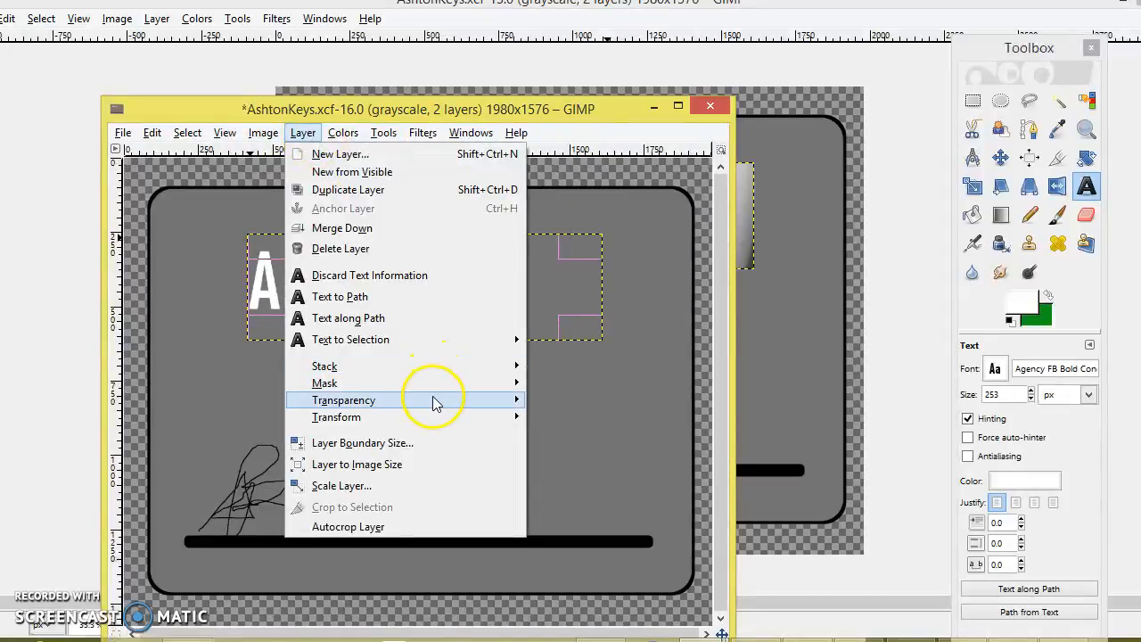
mouse_move(353, 136)
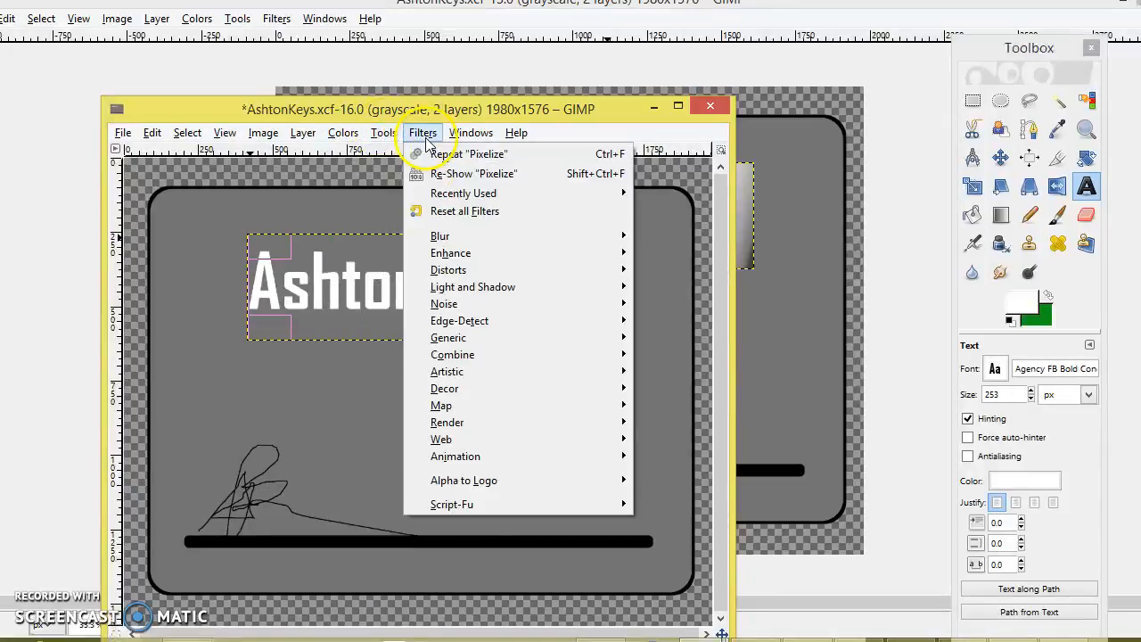
left_click(395, 134)
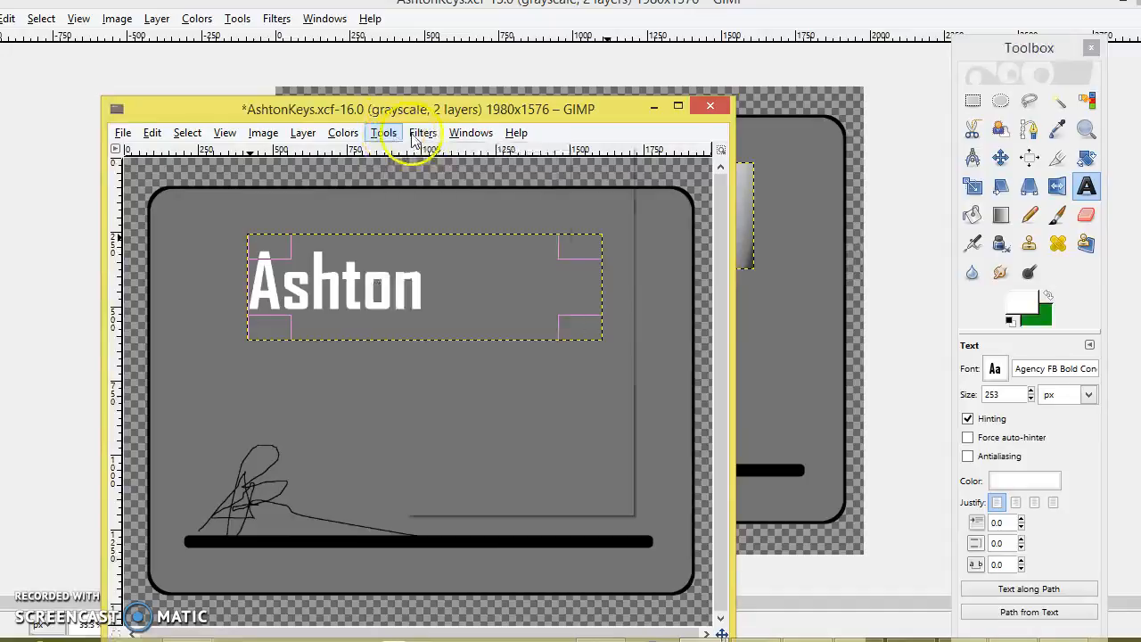
left_click(423, 133)
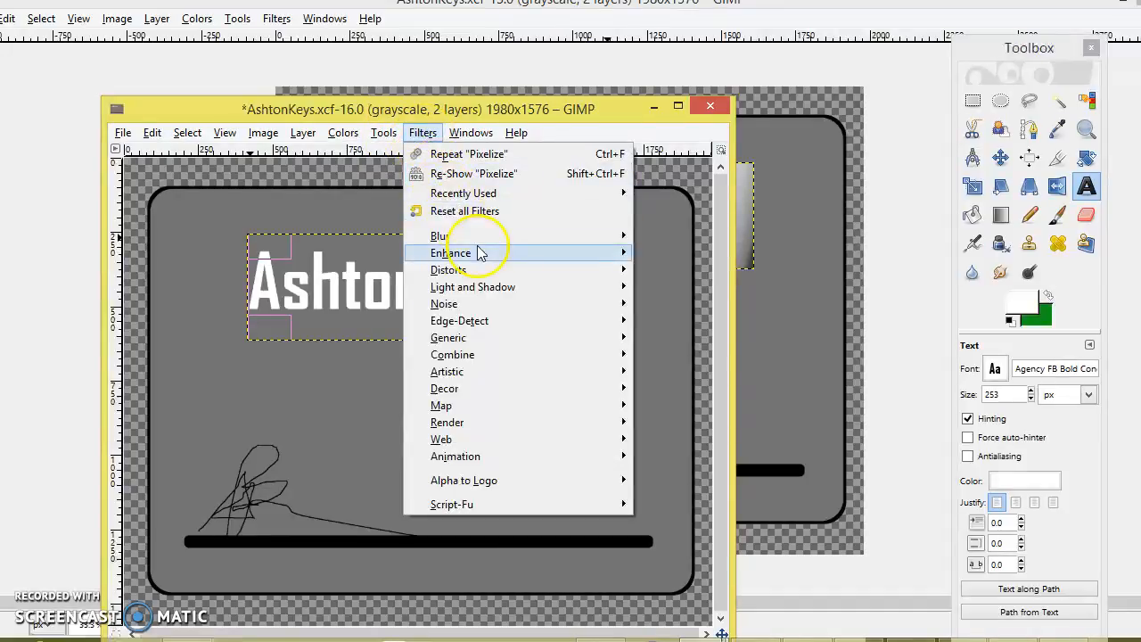
mouse_move(489, 241)
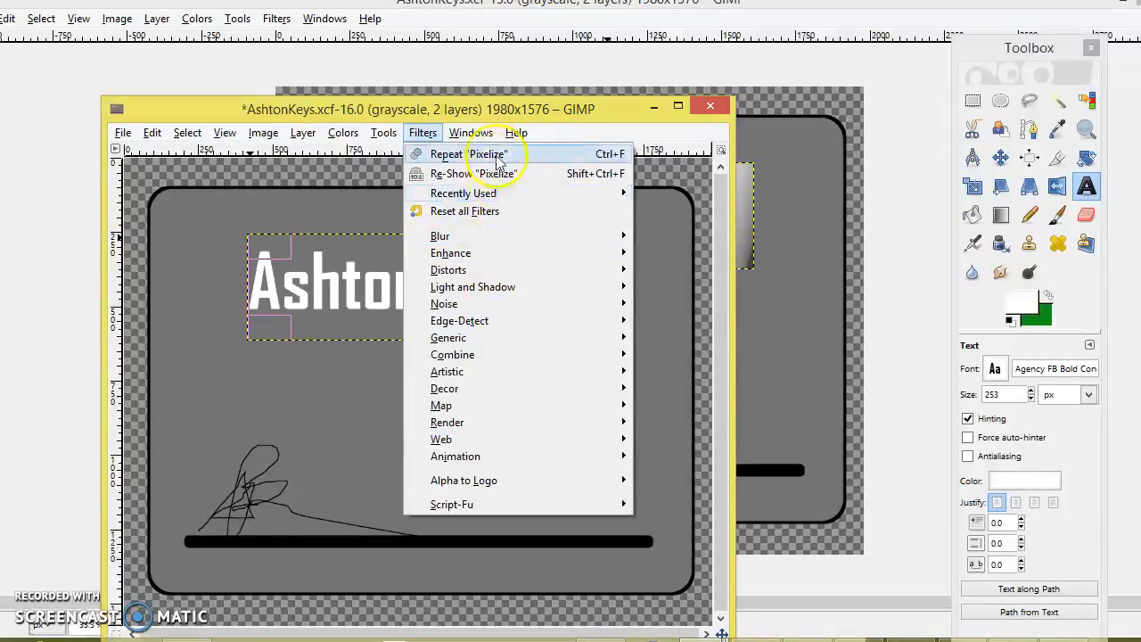
mouse_move(598, 239)
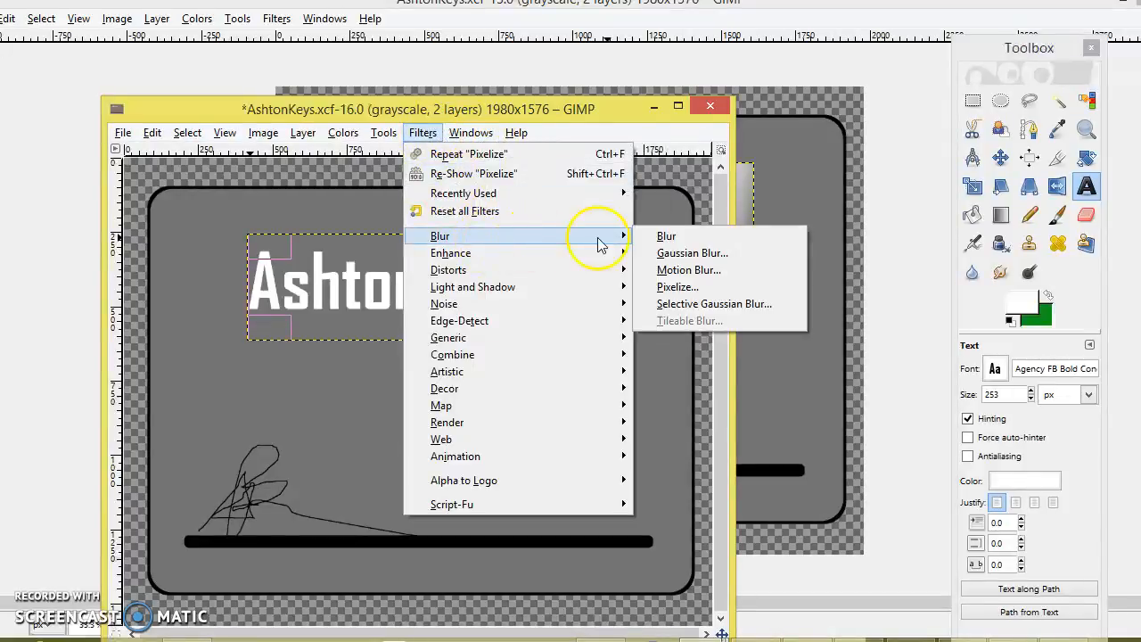
left_click(706, 269)
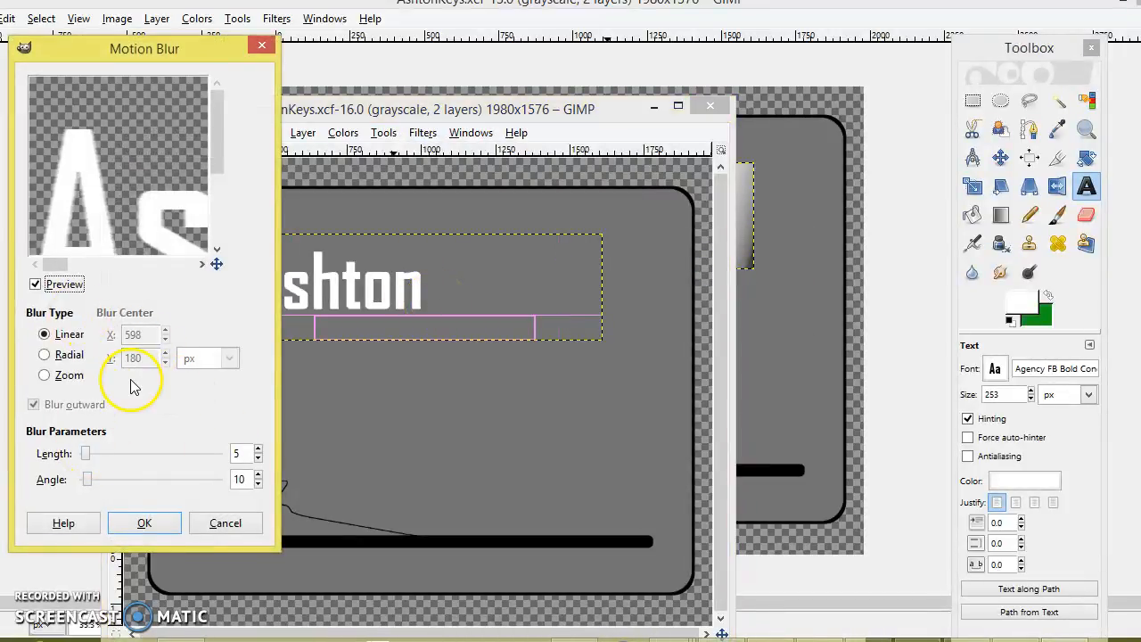
Apply the linear motion blur and zoom in to inspect the streaked letters, then back out
left_click(147, 523)
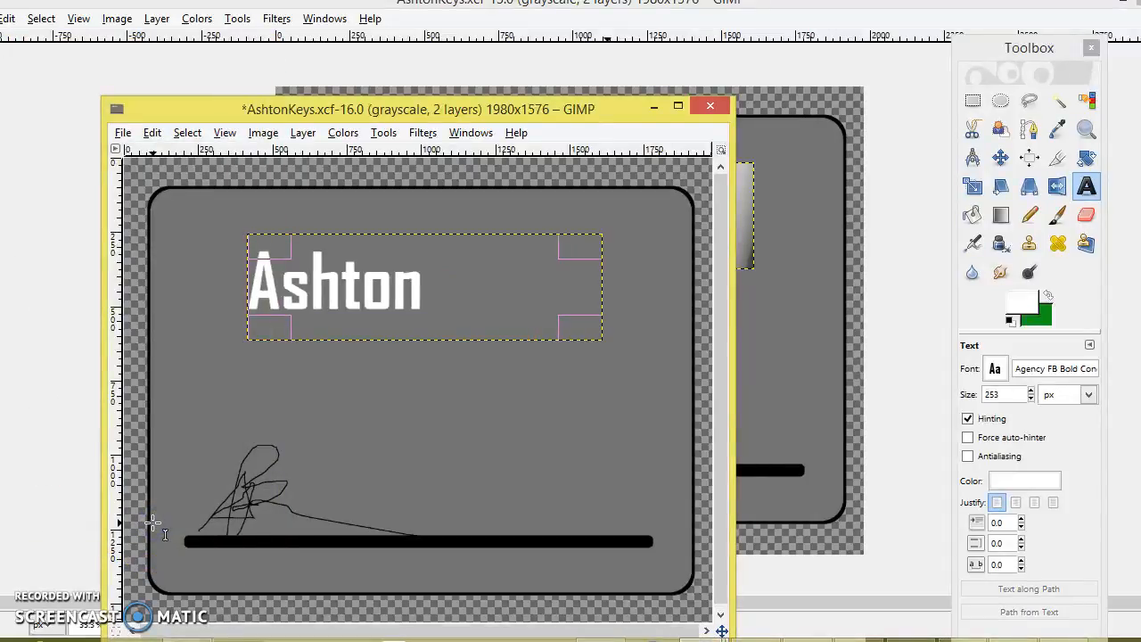
left_click(1086, 129)
left_click(980, 398)
left_click(334, 279)
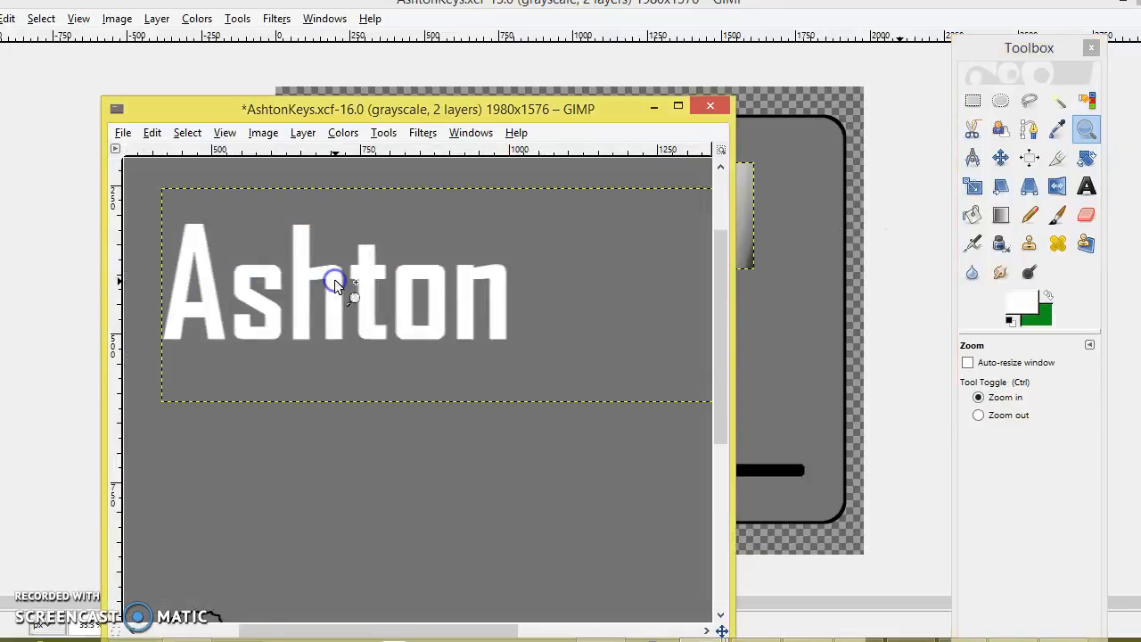
left_click(334, 279)
left_click(998, 416)
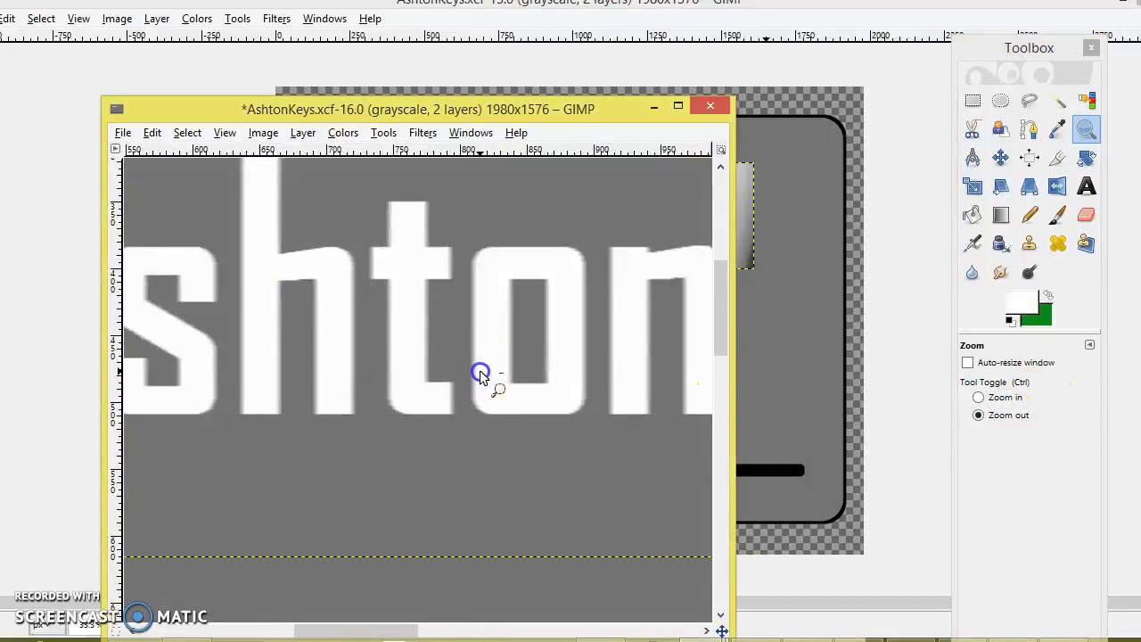
left_click(480, 371)
left_click(481, 371)
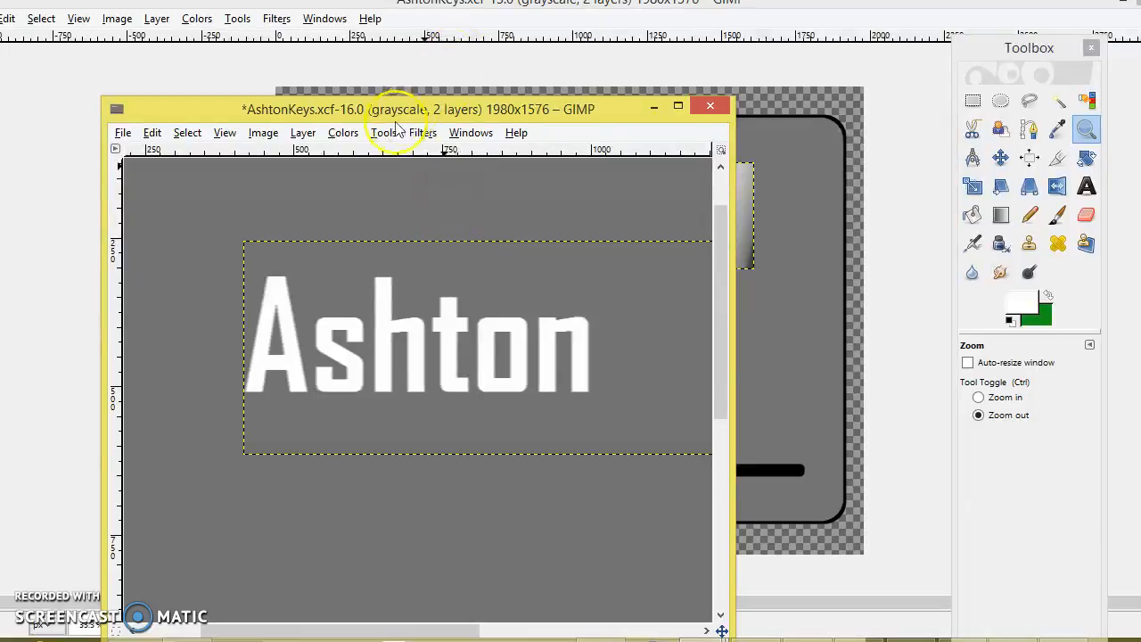
left_click(425, 132)
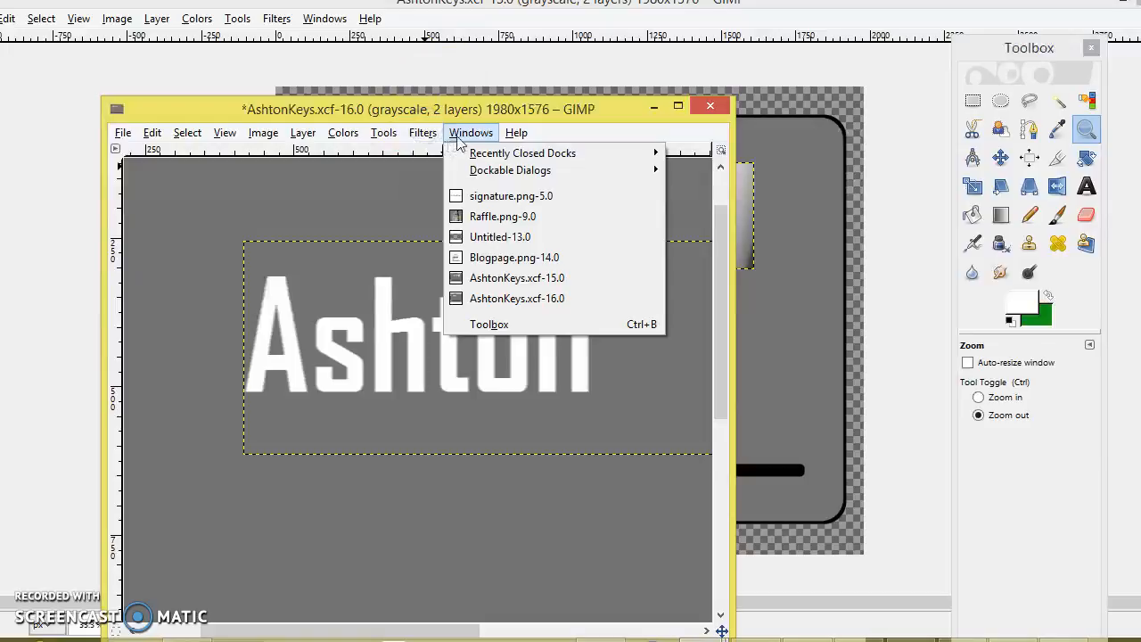
left_click(483, 132)
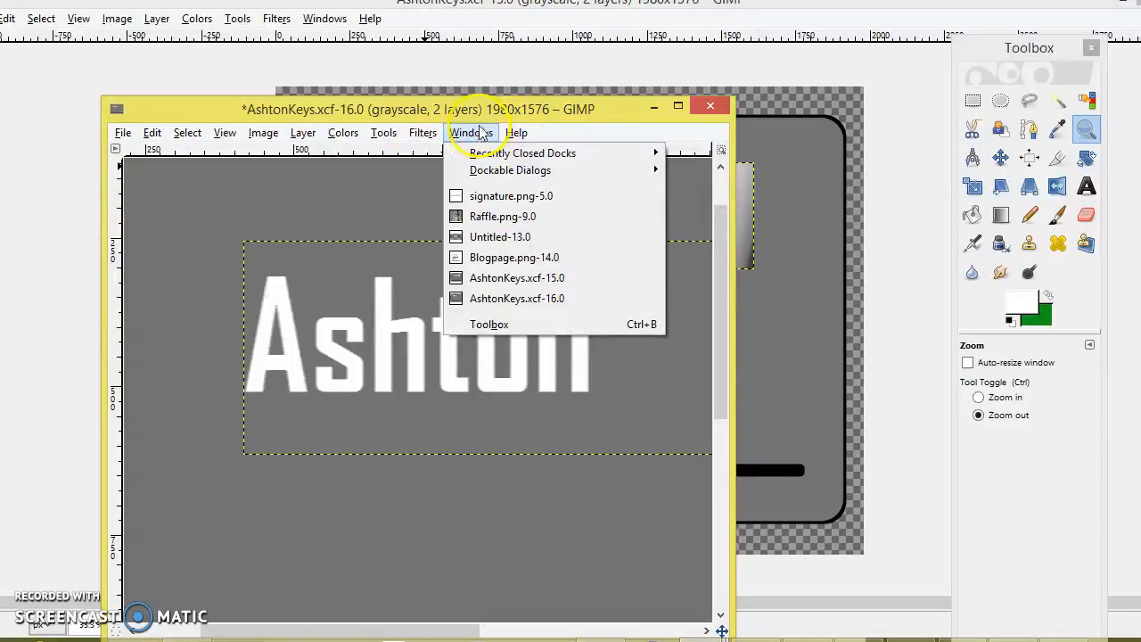